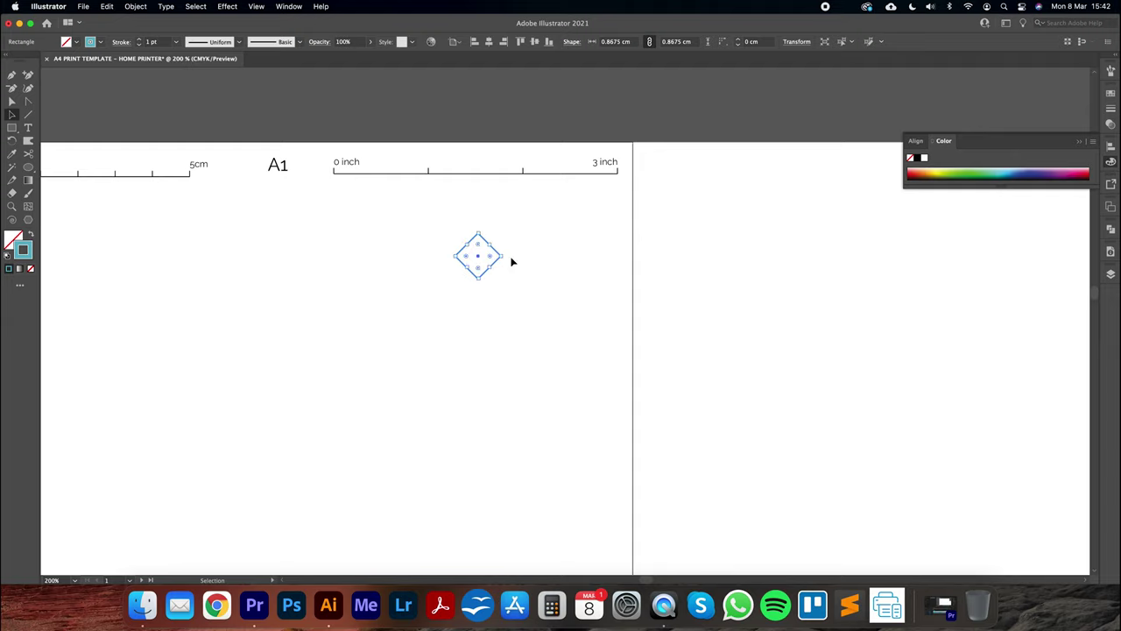
Step: Move the teal diamond so its centre sits on the upper-right corner of page A1
{"action": "left_click", "coordinate": [12, 115]}
{"action": "left_click", "coordinate": [325, 310]}
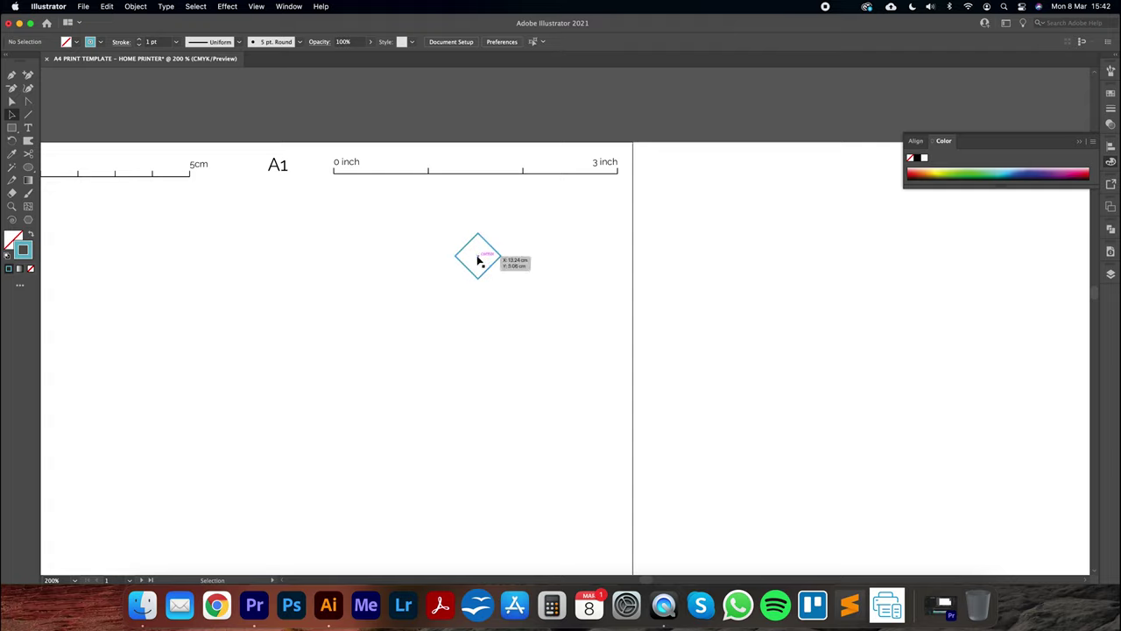
{"action": "left_click_drag", "start_coordinate": [479, 259], "coordinate": [635, 146]}
{"action": "key", "text": "super+minus"}
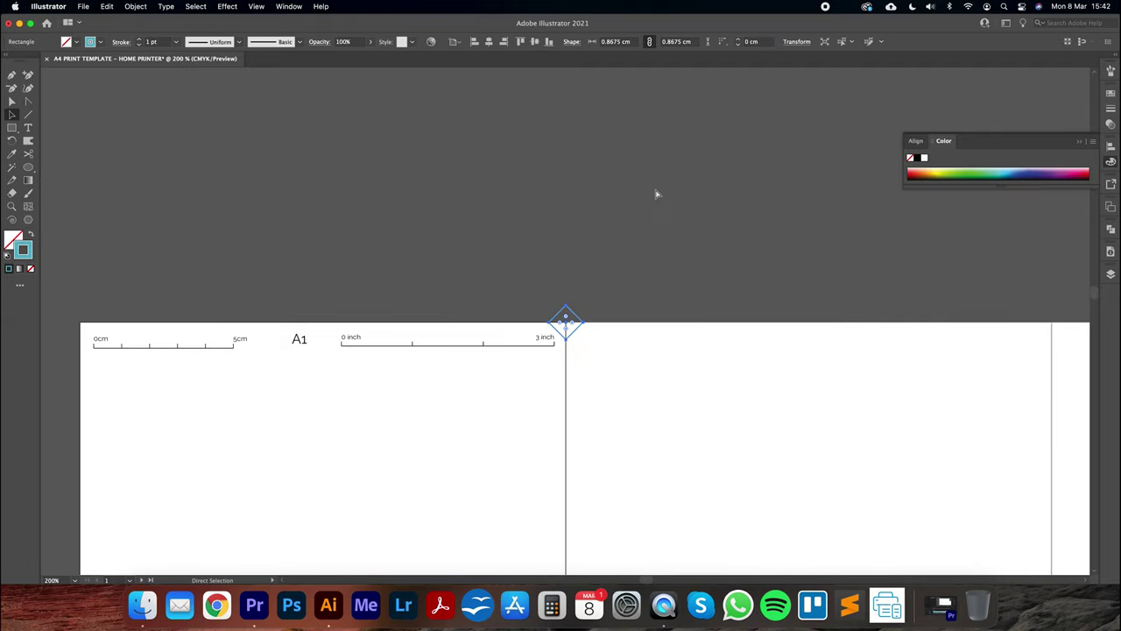
{"action": "left_click_drag", "start_coordinate": [652, 359], "coordinate": [741, 143]}
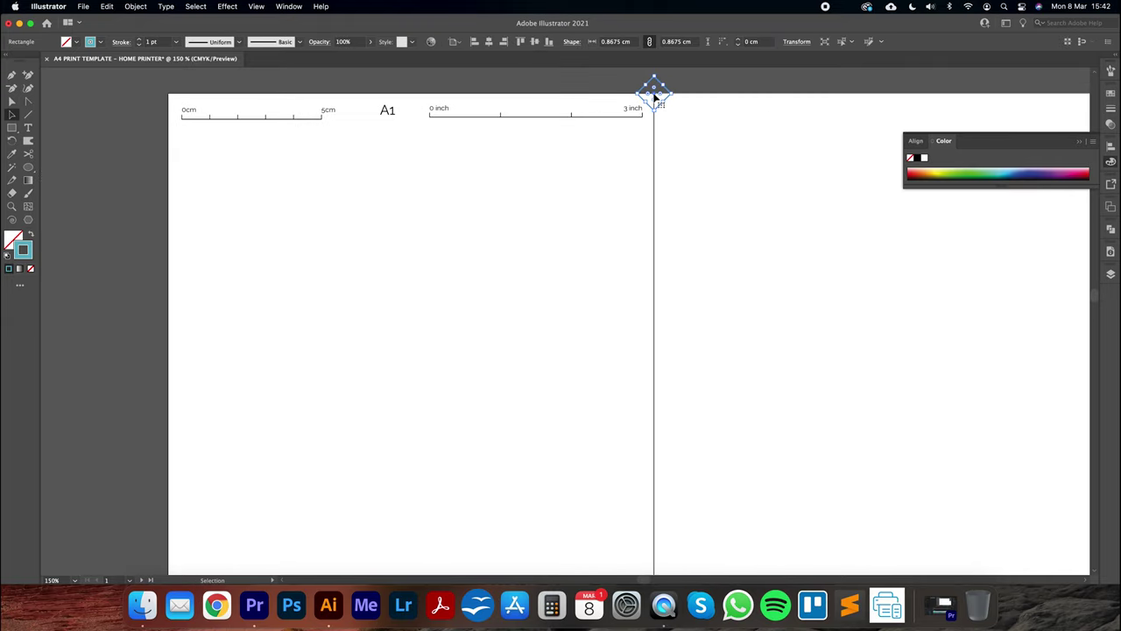
Step: Duplicate the diamond and centre the copy on the upper-left corner of page A1
{"action": "key", "text": "super+c"}
{"action": "key", "text": "super+v"}
{"action": "left_click", "coordinate": [584, 213]}
{"action": "left_click_drag", "start_coordinate": [566, 326], "coordinate": [169, 97]}
Step: Paste another diamond and centre it on the lower-right corner of page A1
{"action": "scroll", "coordinate": [608, 173], "scroll_direction": "down", "scroll_amount": 10}
{"action": "left_click", "coordinate": [721, 348]}
{"action": "key", "text": "super+v"}
{"action": "left_click", "coordinate": [588, 294]}
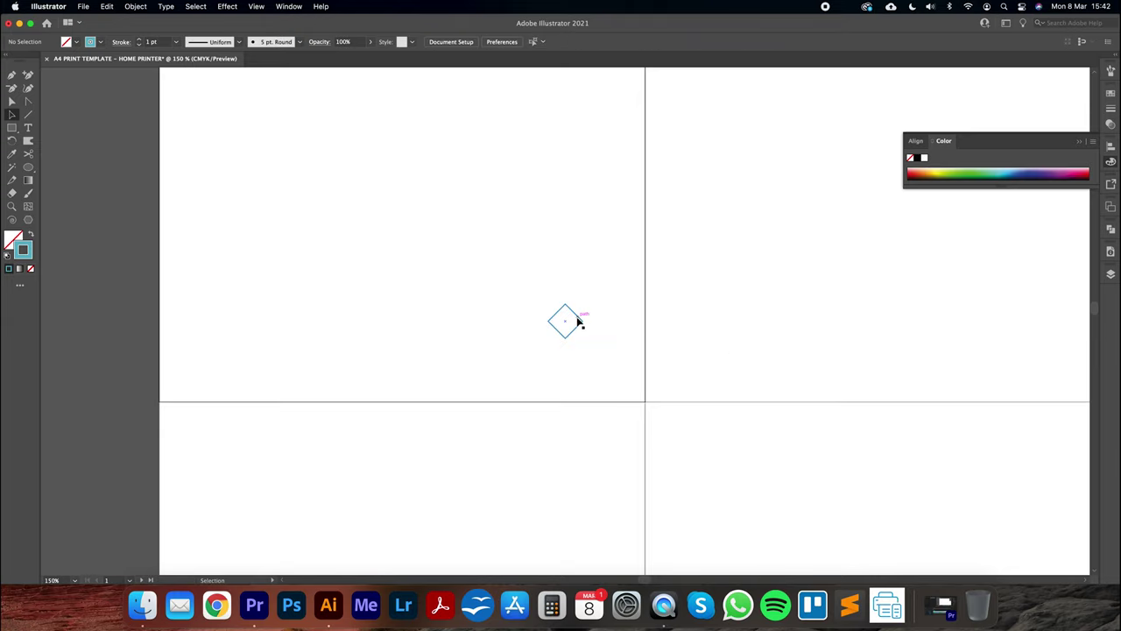
{"action": "left_click_drag", "start_coordinate": [566, 322], "coordinate": [645, 403]}
{"action": "key", "text": "super+v"}
{"action": "left_click_drag", "start_coordinate": [569, 321], "coordinate": [162, 406]}
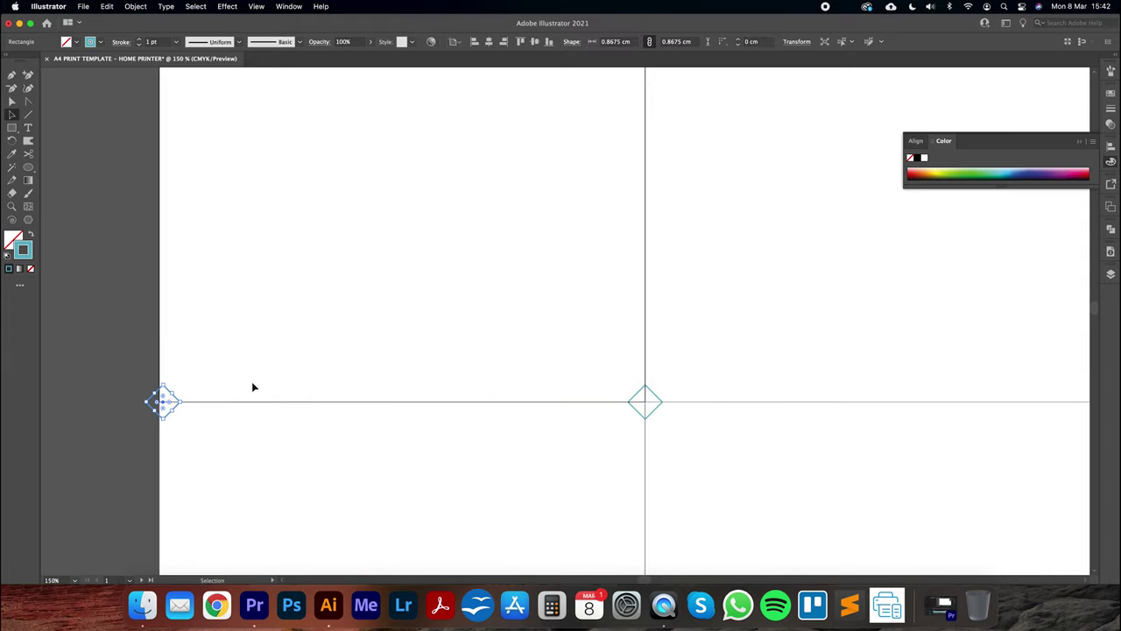
{"action": "key", "text": "Delete"}
Step: Paste another diamond and centre it on the lower-left corner of page A1
{"action": "left_click", "coordinate": [300, 367]}
{"action": "key", "text": "super+v"}
{"action": "left_click", "coordinate": [301, 367]}
{"action": "left_click_drag", "start_coordinate": [567, 325], "coordinate": [161, 406]}
{"action": "left_click", "coordinate": [336, 294]}
{"action": "key", "text": "super+v"}
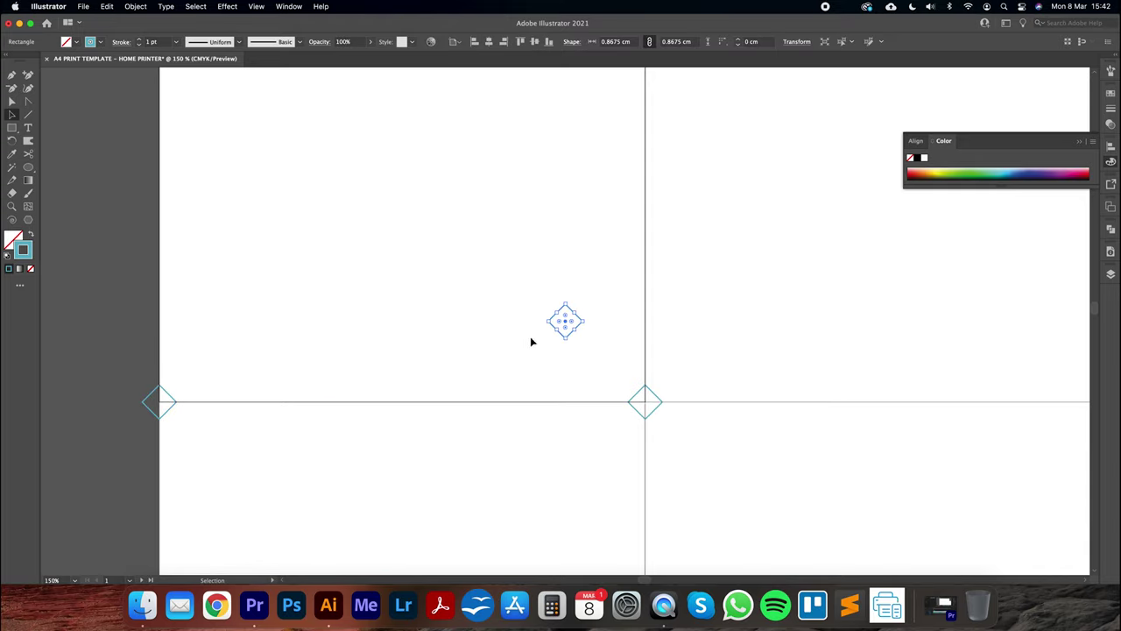
{"action": "left_click", "coordinate": [596, 293]}
{"action": "left_click_drag", "start_coordinate": [595, 292], "coordinate": [521, 348]}
{"action": "key", "text": "Delete"}
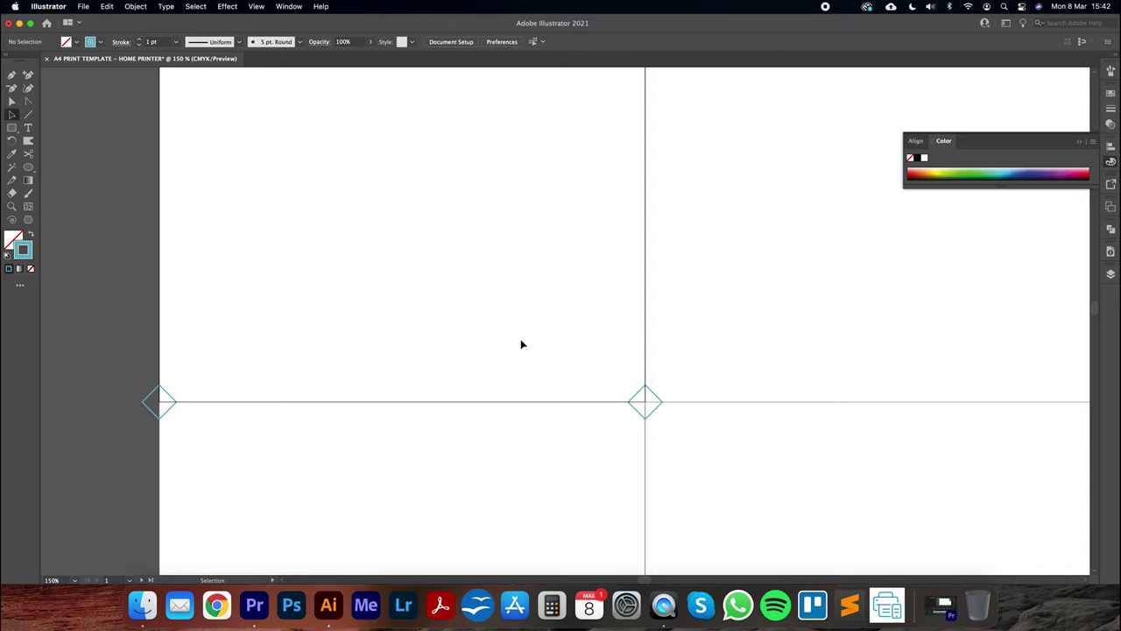
Step: Turn Snap to Point off, try positioning the lower-right diamond without it, and turn Snap to Point back on
{"action": "left_click", "coordinate": [257, 7]}
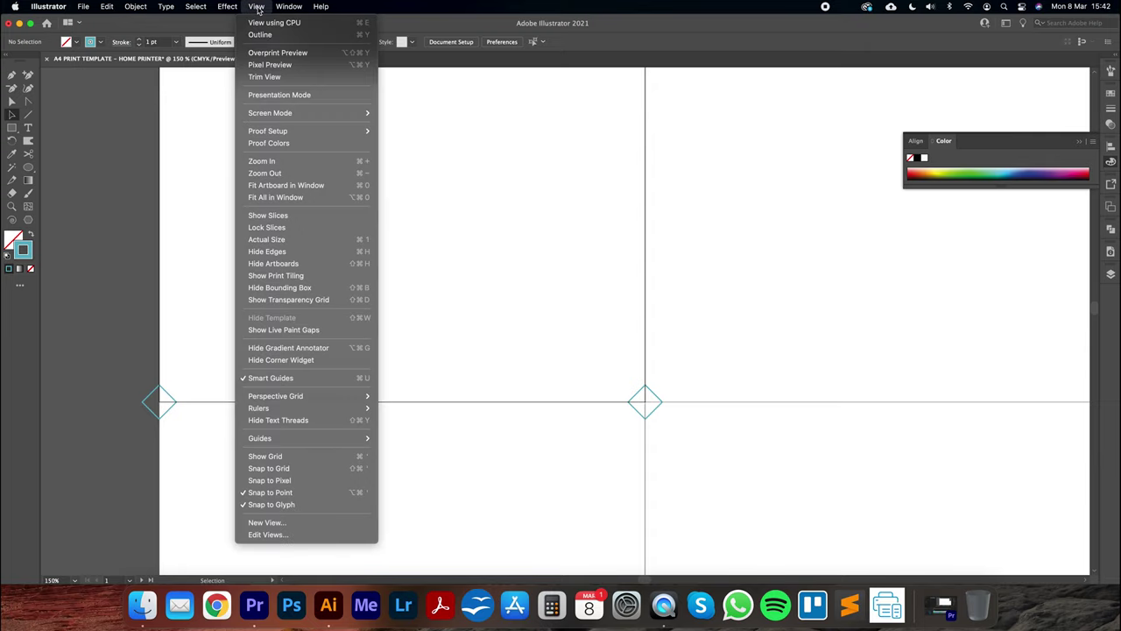
{"action": "left_click", "coordinate": [267, 494]}
{"action": "mouse_move", "coordinate": [655, 400]}
{"action": "left_mouse_down"}
{"action": "mouse_move", "coordinate": [541, 310]}
{"action": "mouse_move", "coordinate": [528, 373]}
{"action": "mouse_move", "coordinate": [644, 401]}
{"action": "left_mouse_up"}
{"action": "left_click", "coordinate": [257, 7]}
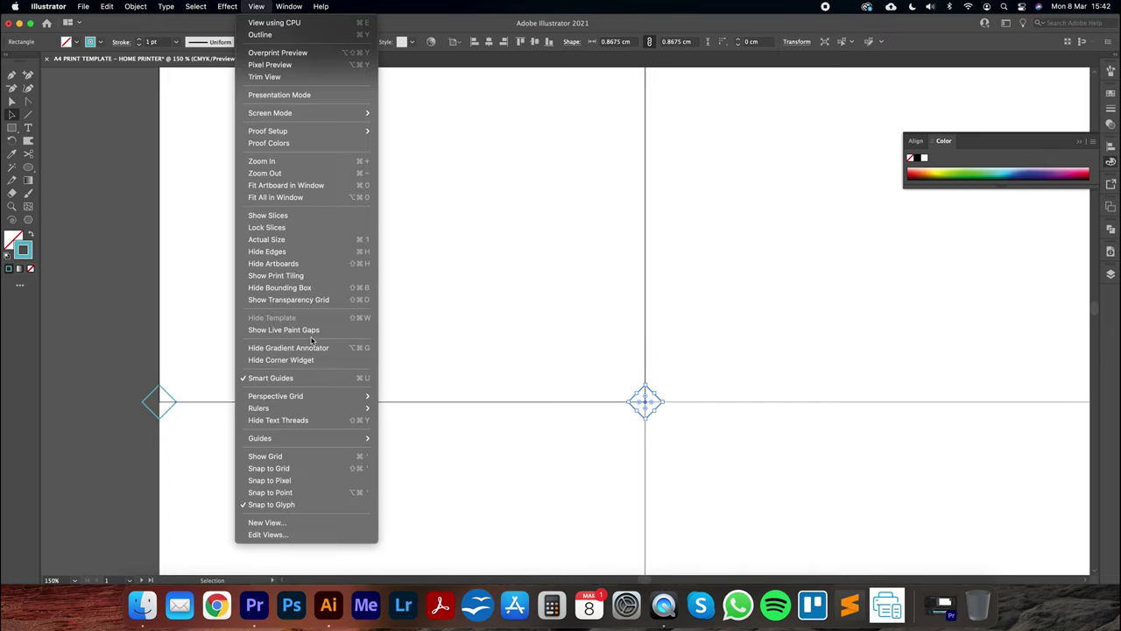
{"action": "left_click", "coordinate": [287, 493]}
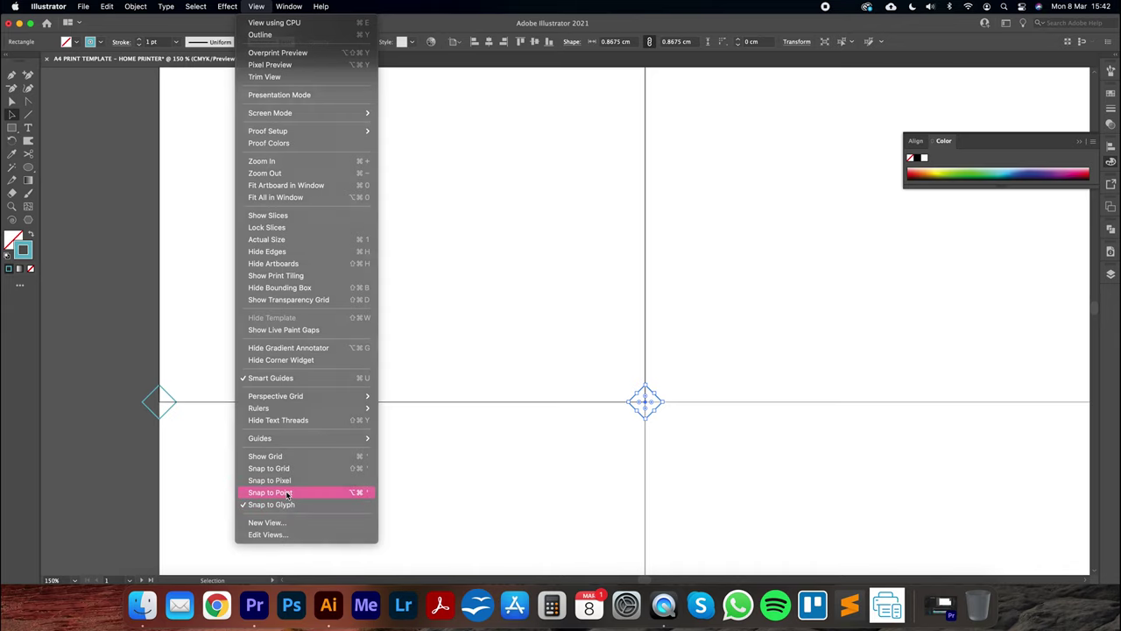
{"action": "left_click", "coordinate": [257, 6]}
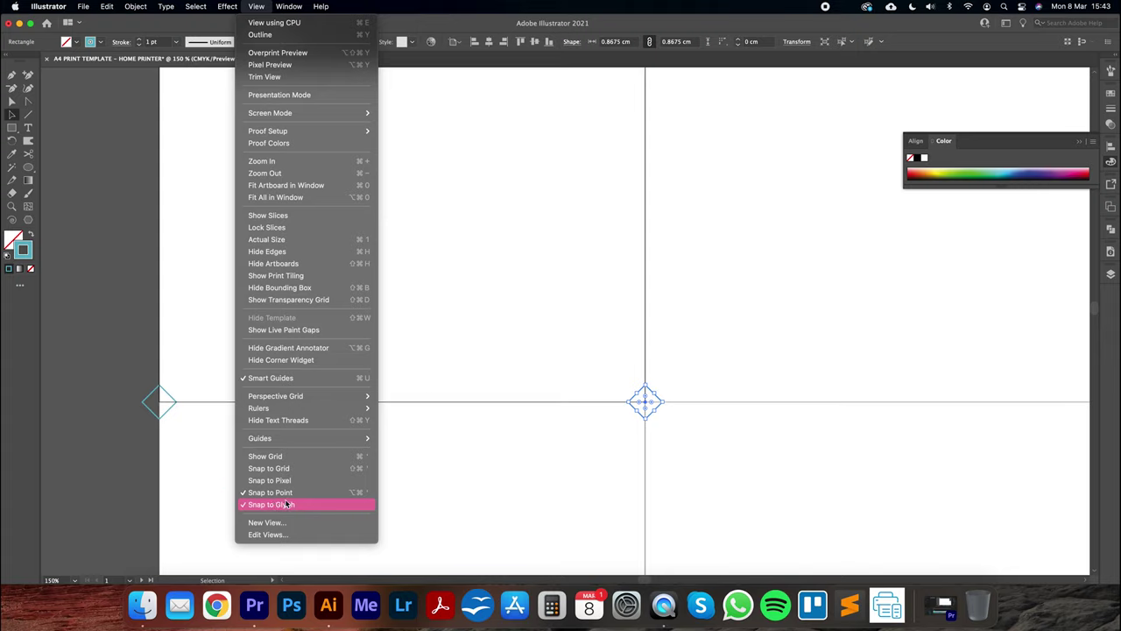
Step: Copy the lower-right diamond and place the duplicate roughly halfway down the right edge of page A1
{"action": "left_click", "coordinate": [571, 328]}
{"action": "left_click", "coordinate": [576, 332]}
{"action": "left_click", "coordinate": [637, 393]}
{"action": "key", "text": "super+c"}
{"action": "key", "text": "super+v"}
{"action": "left_click", "coordinate": [577, 330]}
{"action": "left_click_drag", "start_coordinate": [565, 324], "coordinate": [496, 411]}
{"action": "key", "text": "super+minus"}
{"action": "key", "text": "v"}
{"action": "scroll", "coordinate": [494, 416], "scroll_direction": "up", "scroll_amount": 3}
{"action": "scroll", "coordinate": [495, 415], "scroll_direction": "right", "scroll_amount": 2}
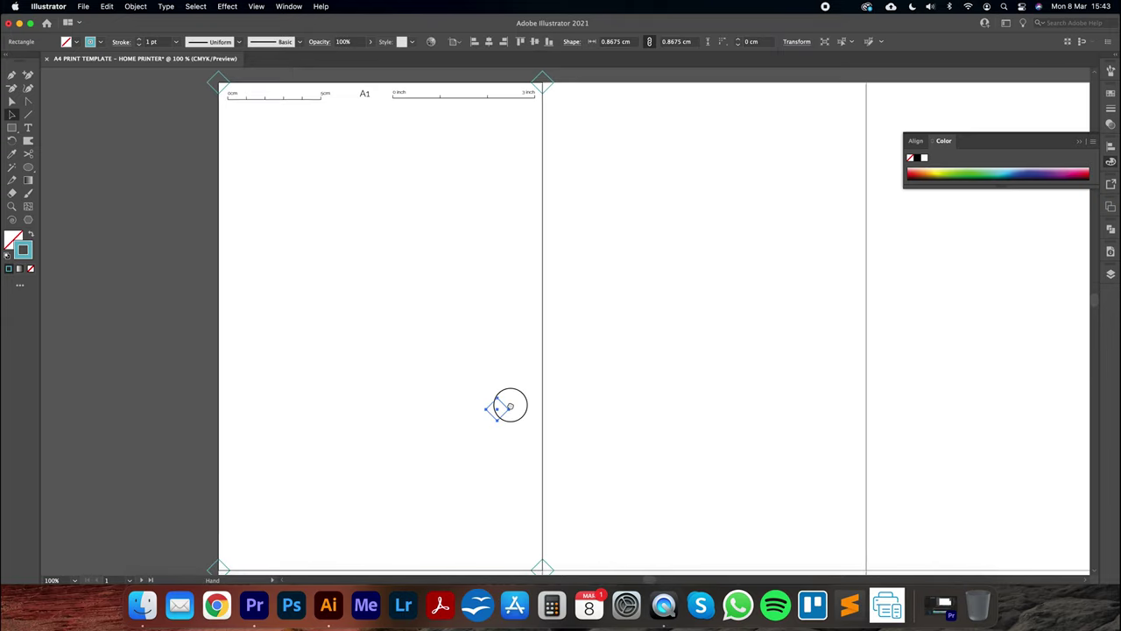
{"action": "left_click_drag", "start_coordinate": [474, 444], "coordinate": [525, 415]}
{"action": "key", "text": "space"}
{"action": "left_click_drag", "start_coordinate": [617, 415], "coordinate": [553, 376]}
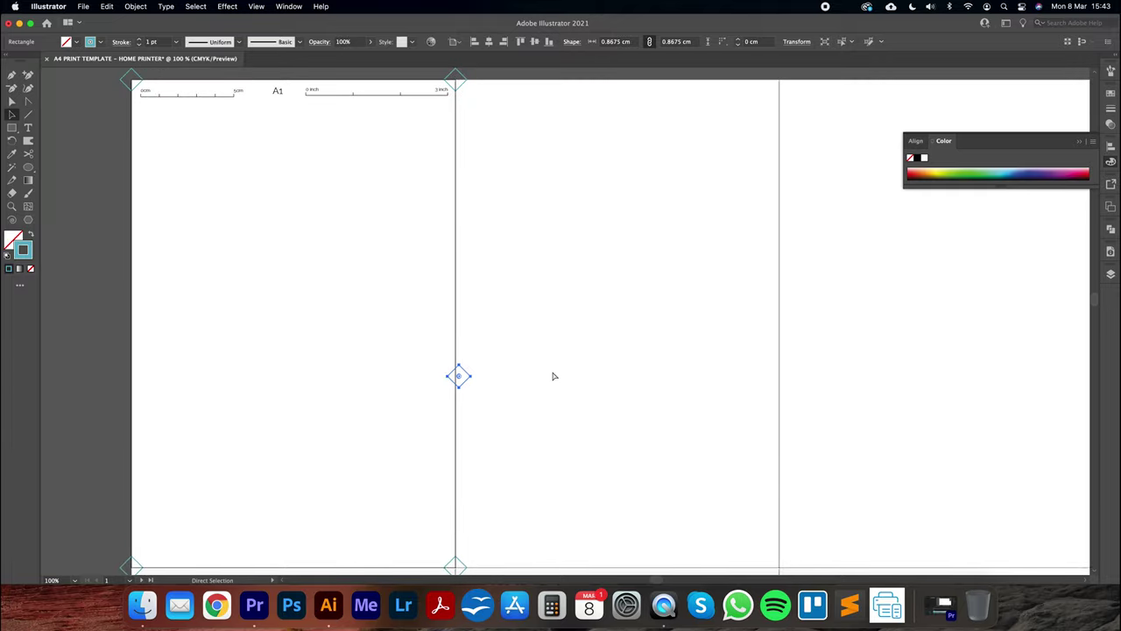
Step: Place another diamond copy roughly halfway down the left edge of page A1
{"action": "key", "text": "super+minus"}
{"action": "key", "text": "space"}
{"action": "left_click_drag", "start_coordinate": [622, 311], "coordinate": [324, 306]}
{"action": "left_click", "coordinate": [569, 228]}
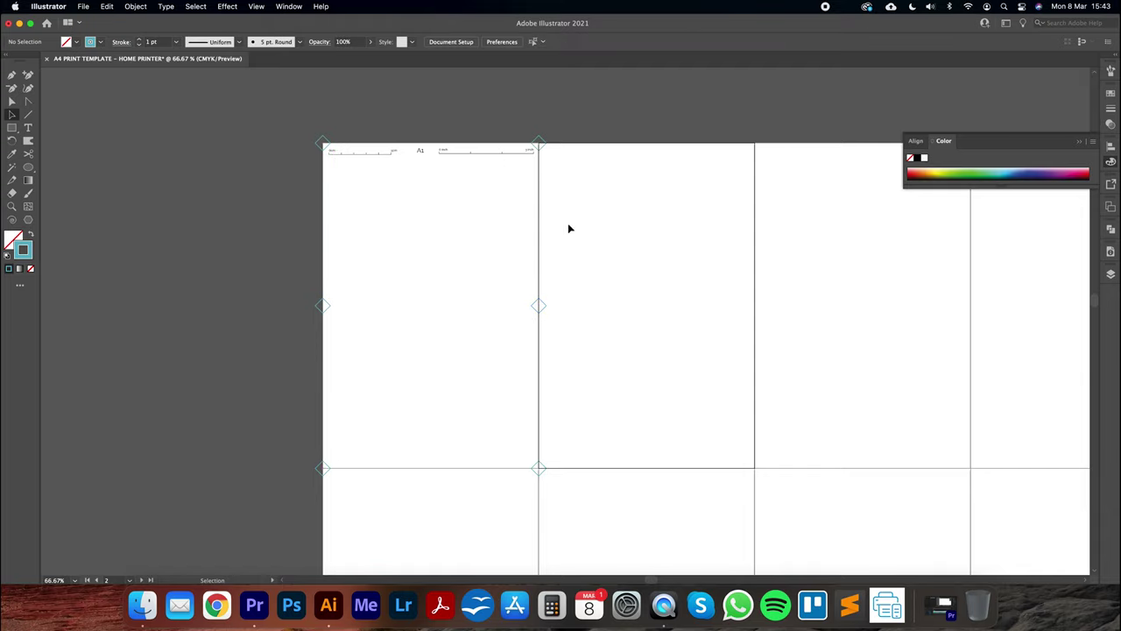
Step: Space the three diamonds on page A1's right edge evenly with Vertical Distribute Center, repeating it after shifting the middle one
{"action": "left_click_drag", "start_coordinate": [594, 124], "coordinate": [544, 501]}
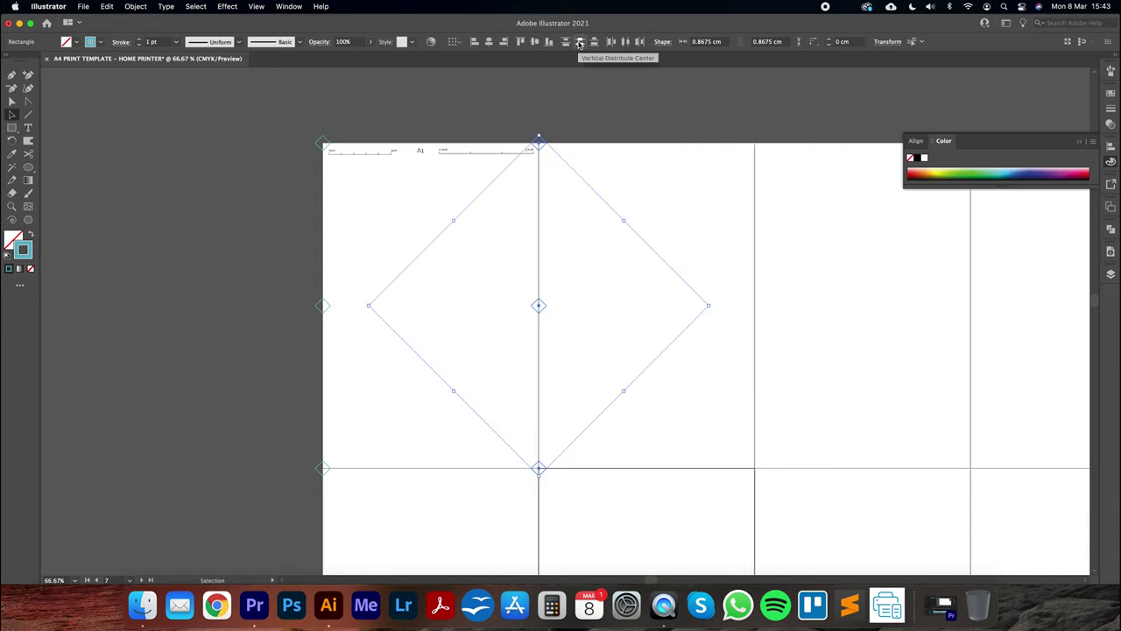
{"action": "left_click", "coordinate": [580, 43]}
{"action": "left_click", "coordinate": [585, 248]}
{"action": "left_click_drag", "start_coordinate": [540, 308], "coordinate": [541, 263]}
{"action": "left_click", "coordinate": [539, 470]}
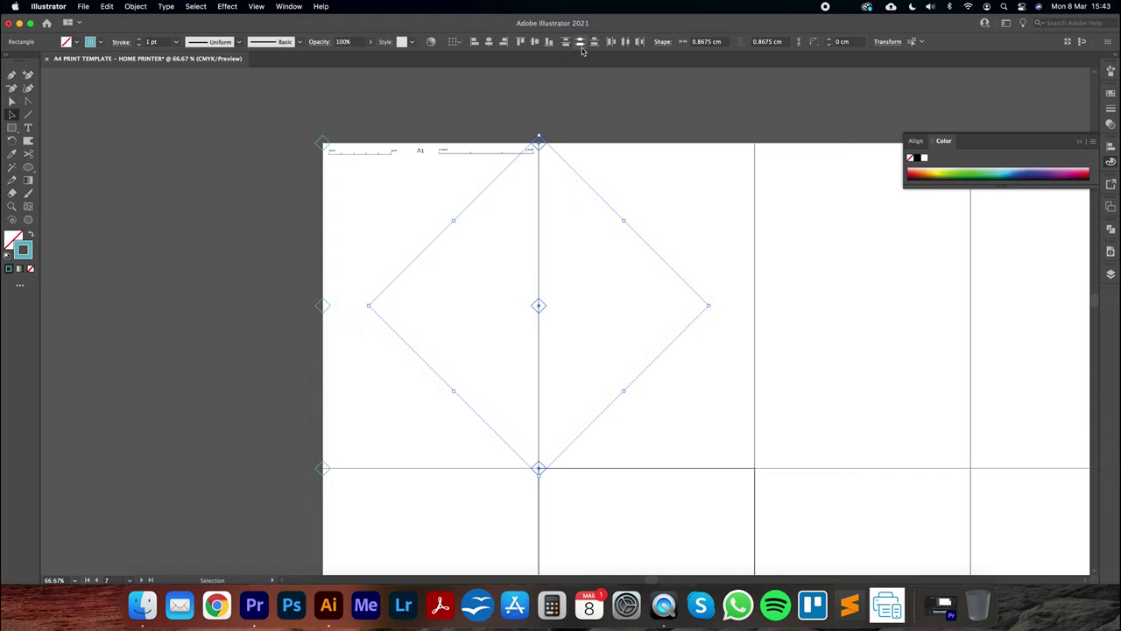
{"action": "left_click", "coordinate": [586, 243]}
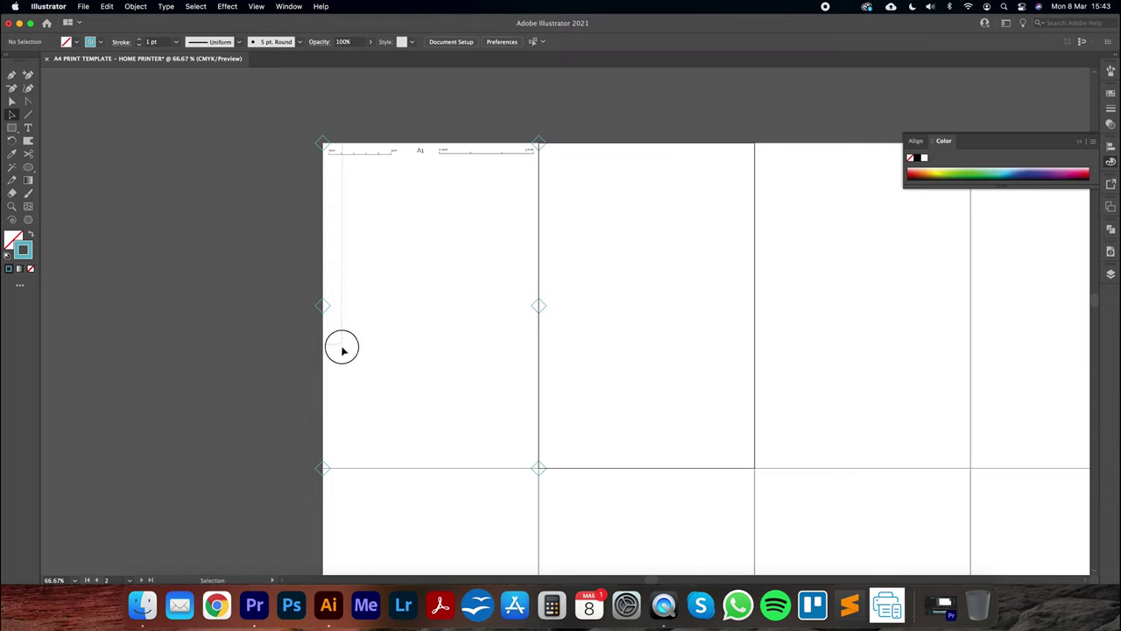
Step: Offset the middle diamond on page A1's left edge and evenly space that edge's three diamonds with Vertical Distribute Center
{"action": "left_click_drag", "start_coordinate": [342, 348], "coordinate": [328, 384]}
{"action": "left_click", "coordinate": [396, 298]}
{"action": "left_click_drag", "start_coordinate": [325, 298], "coordinate": [325, 276]}
{"action": "left_click_drag", "start_coordinate": [316, 118], "coordinate": [322, 487]}
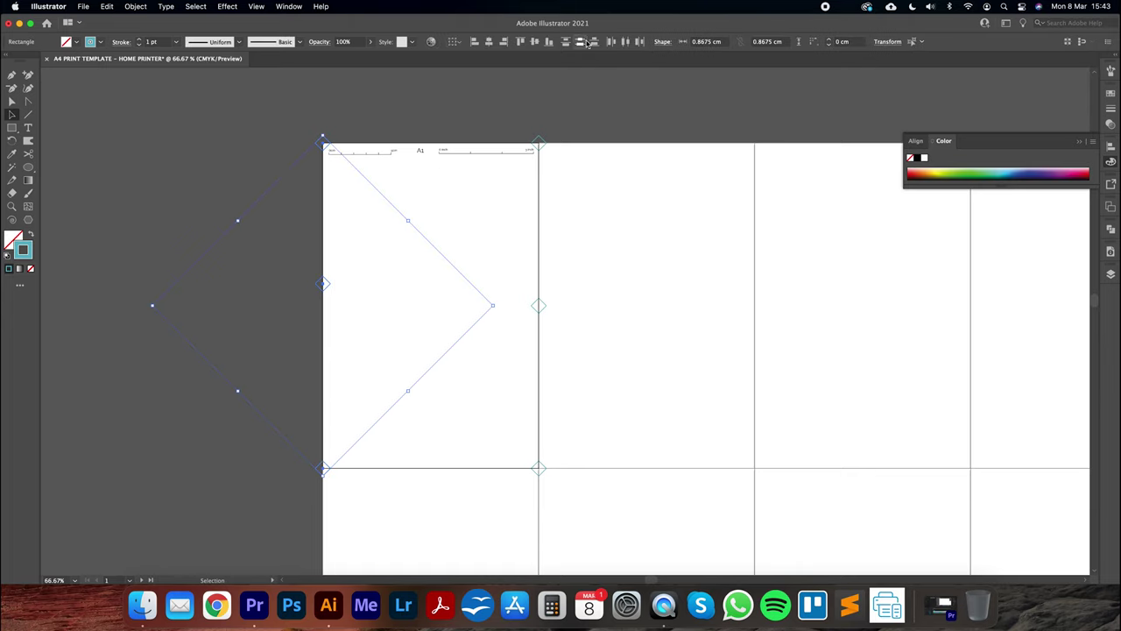
{"action": "left_click", "coordinate": [579, 44]}
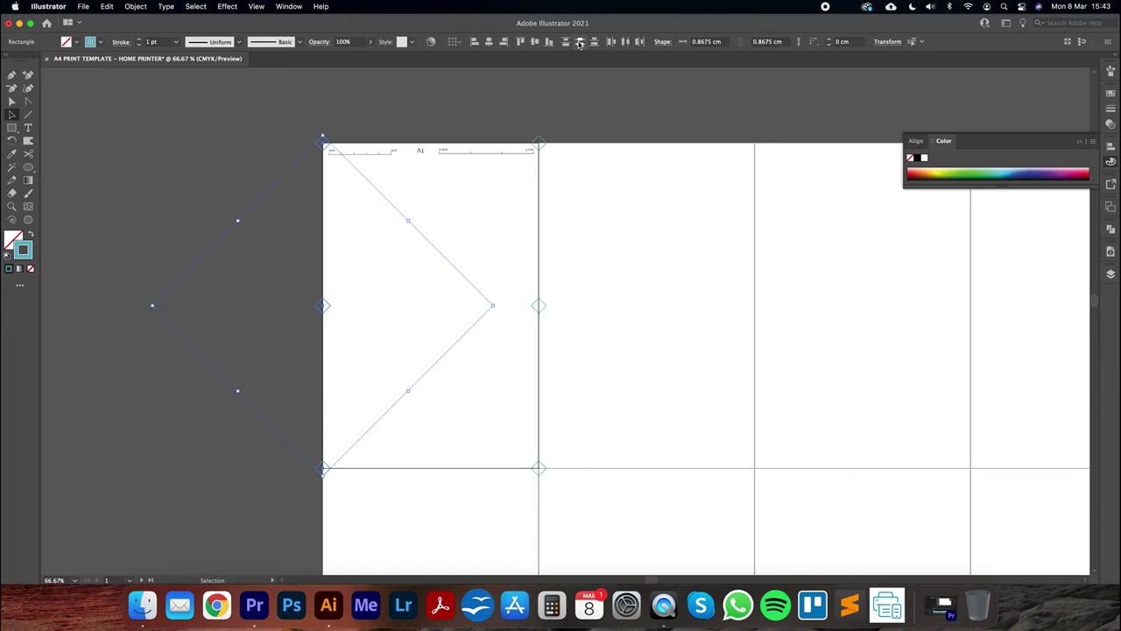
{"action": "left_click", "coordinate": [585, 241]}
{"action": "key", "text": "super+1"}
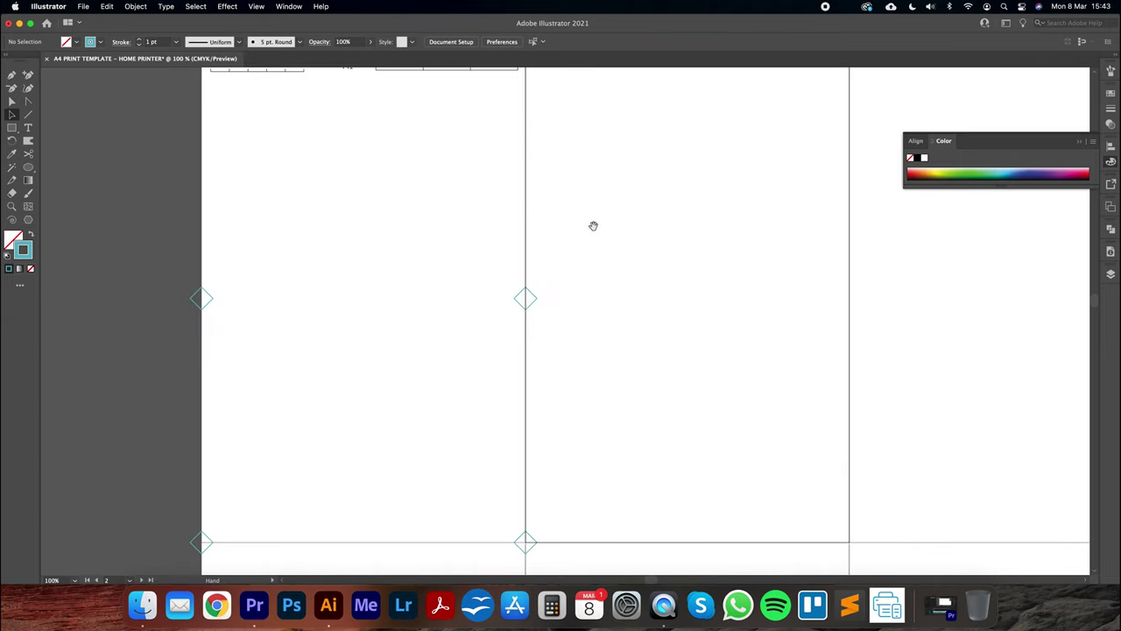
{"action": "scroll", "coordinate": [346, 173], "scroll_direction": "up", "scroll_amount": 3}
{"action": "scroll", "coordinate": [587, 194], "scroll_direction": "down", "scroll_amount": 3}
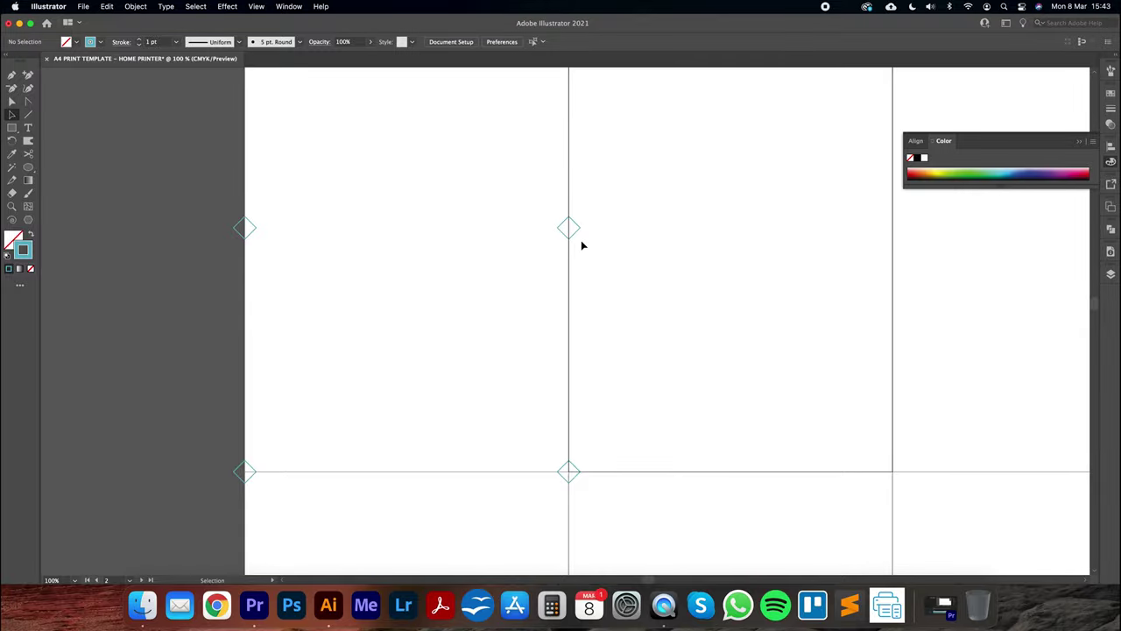
{"action": "left_click_drag", "start_coordinate": [428, 362], "coordinate": [438, 301]}
{"action": "key", "text": "super+equal"}
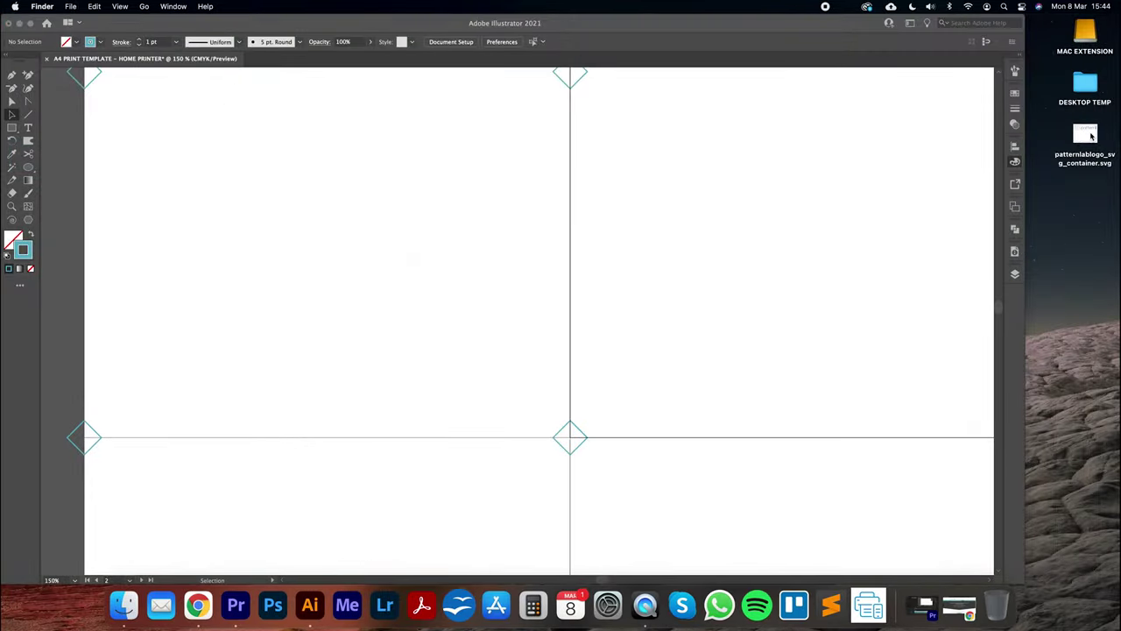
Step: Open patternlablogo_svg_container.svg from the desktop in Illustrator and copy all of its artwork
{"action": "left_click_drag", "start_coordinate": [1091, 135], "coordinate": [373, 250]}
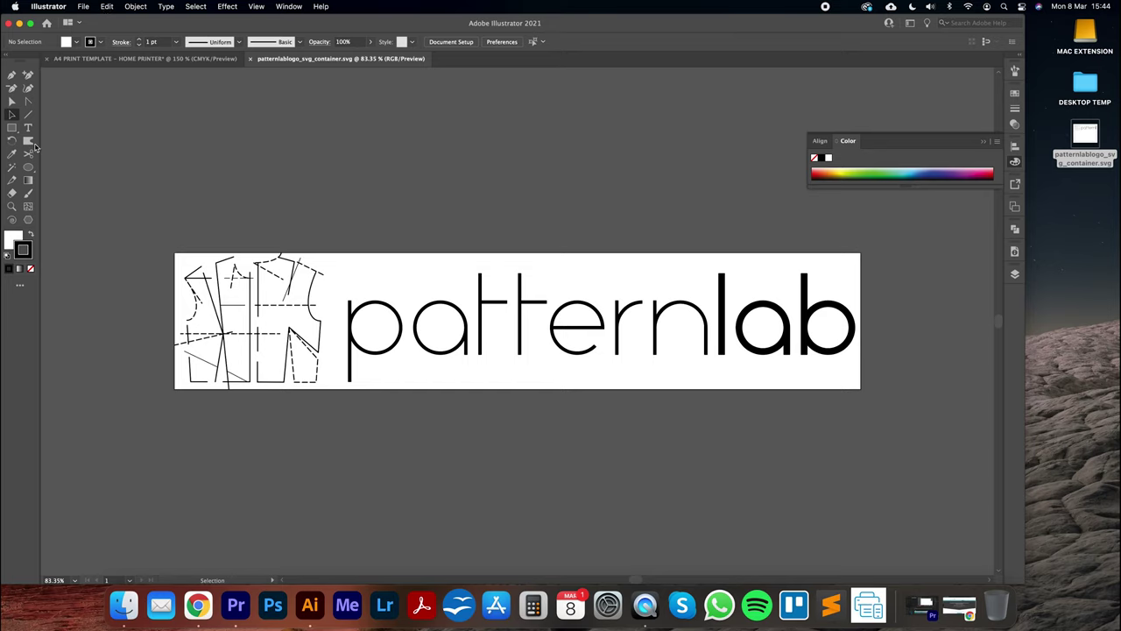
{"action": "key", "text": "super+a"}
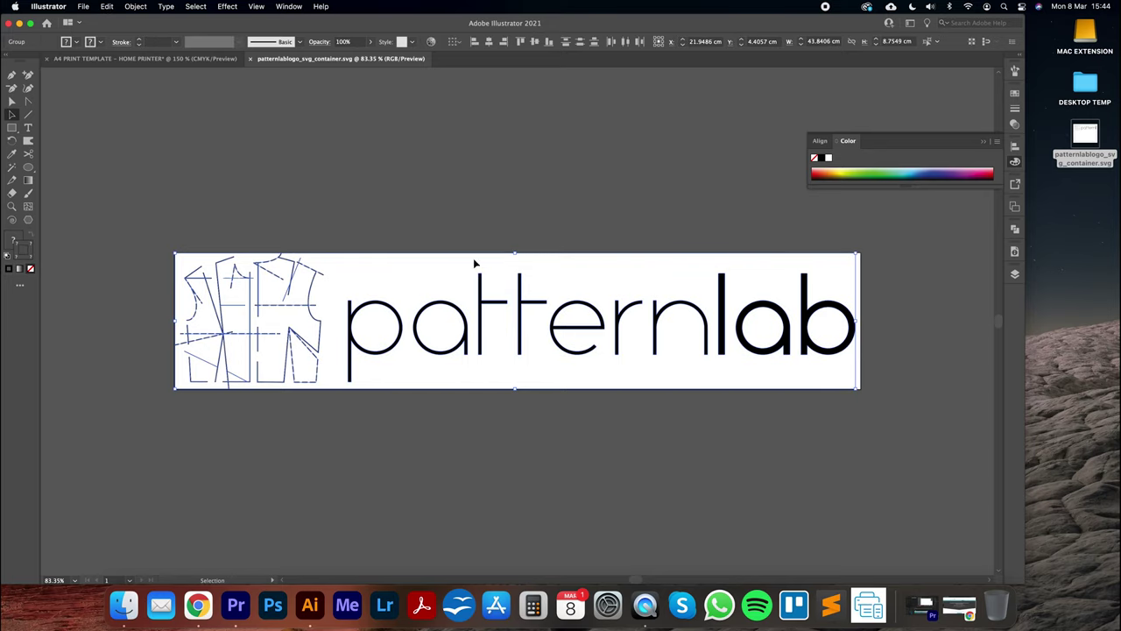
{"action": "left_click", "coordinate": [107, 7]}
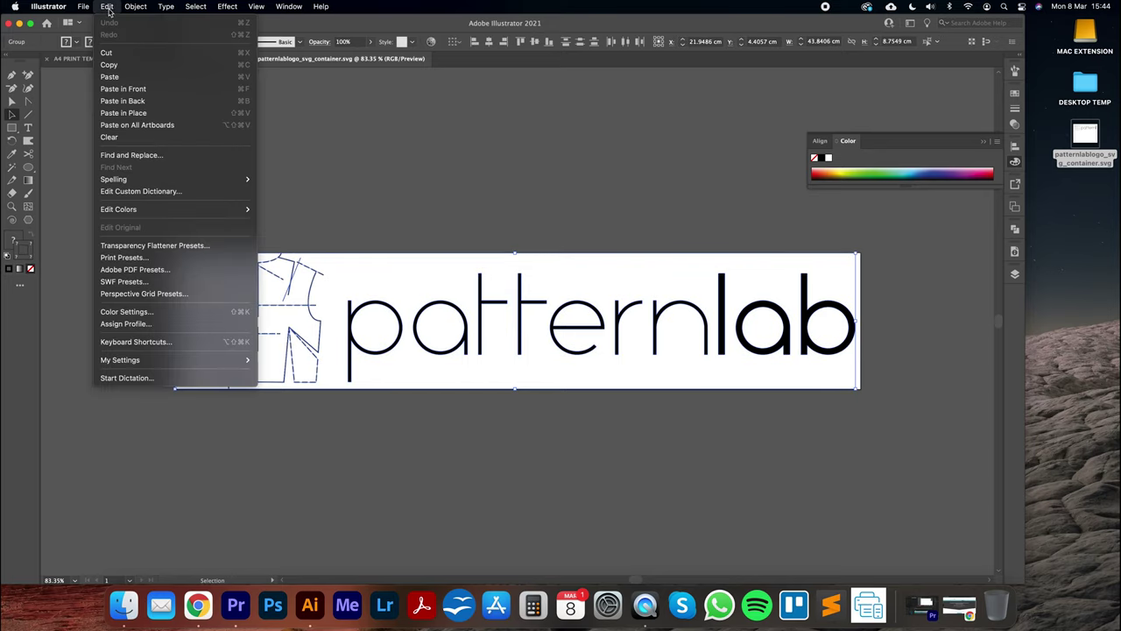
{"action": "left_click", "coordinate": [116, 67]}
Step: Paste the logo into the A4 PRINT TEMPLATE – HOME PRINTER document and shrink it to about 3.29 cm wide near page A1's lower-right corner
{"action": "left_click", "coordinate": [99, 58]}
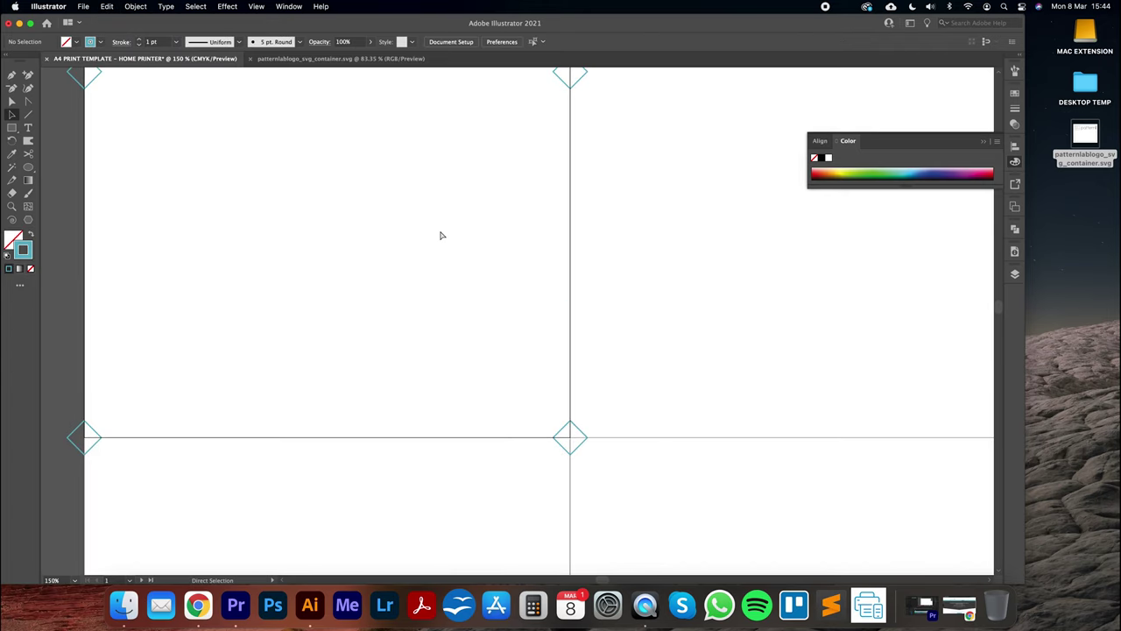
{"action": "key", "text": "super+minus"}
{"action": "left_click_drag", "start_coordinate": [441, 236], "coordinate": [399, 337]}
{"action": "key", "text": "super+v"}
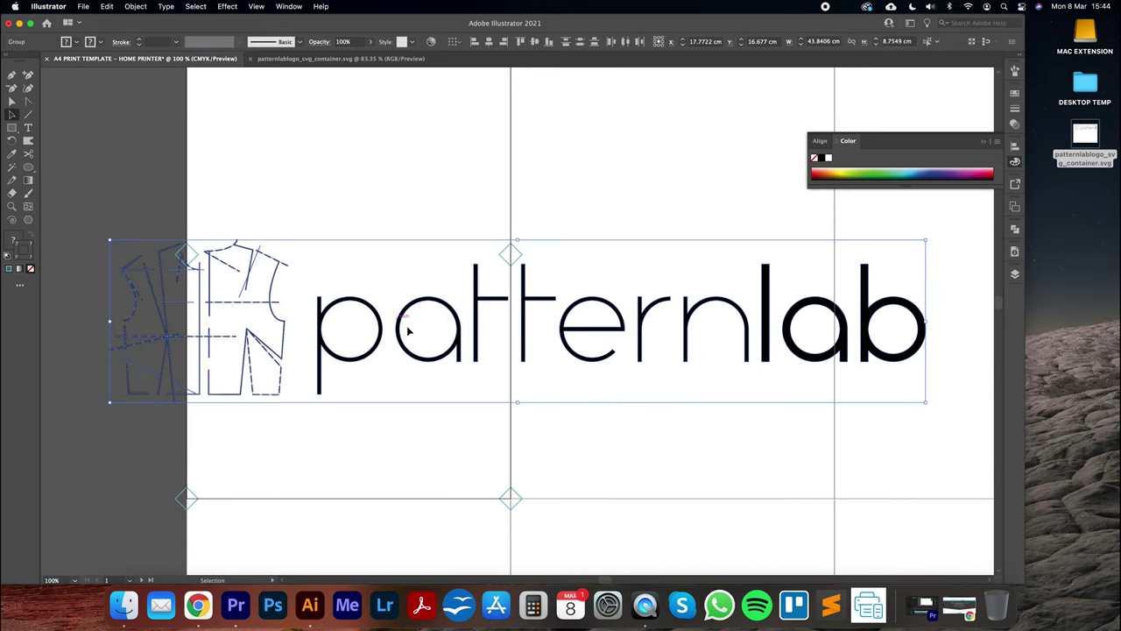
{"action": "left_click_drag", "start_coordinate": [924, 240], "coordinate": [476, 493]}
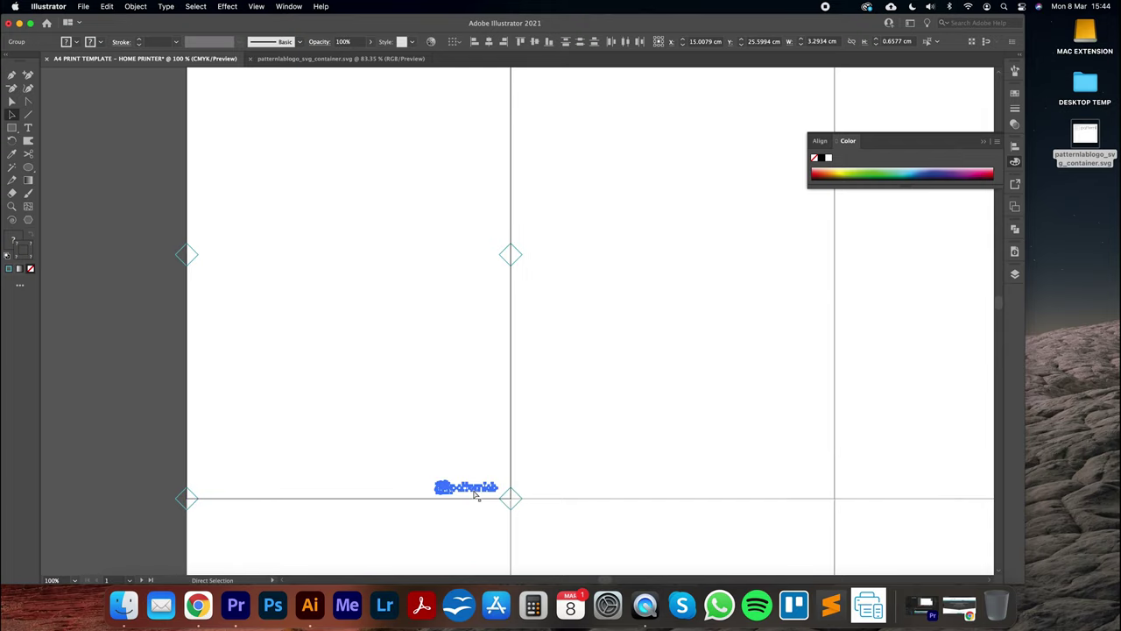
{"action": "key", "text": "super+equal"}
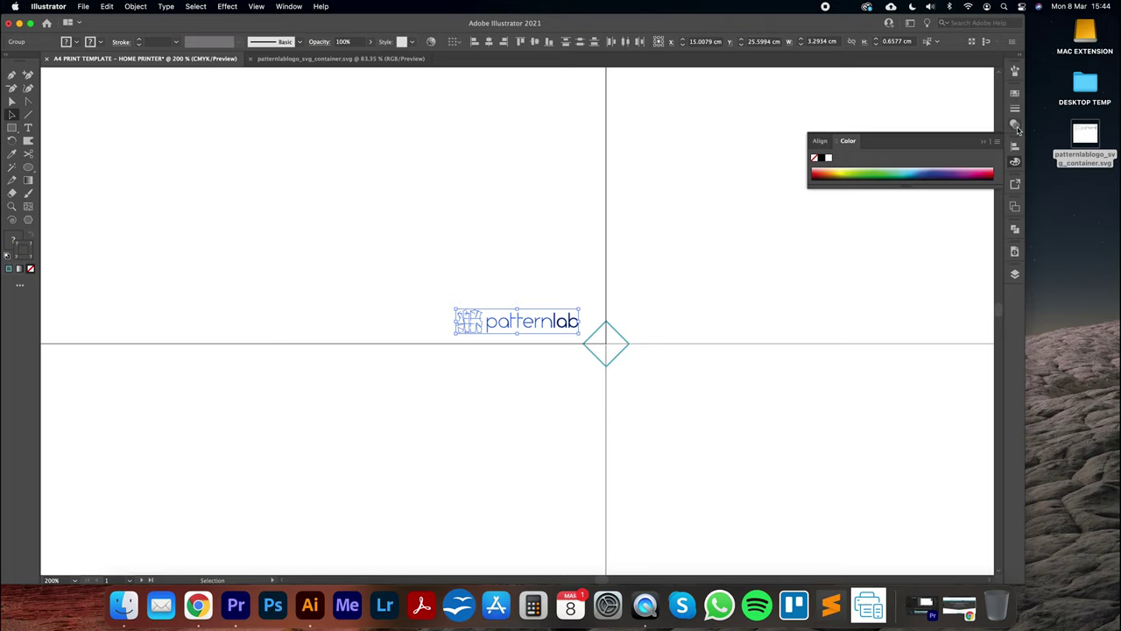
Step: Select the logo's garment drawing and patternlab lettering and group them into one object
{"action": "left_click", "coordinate": [984, 144]}
{"action": "left_click", "coordinate": [466, 294]}
{"action": "left_click", "coordinate": [481, 311]}
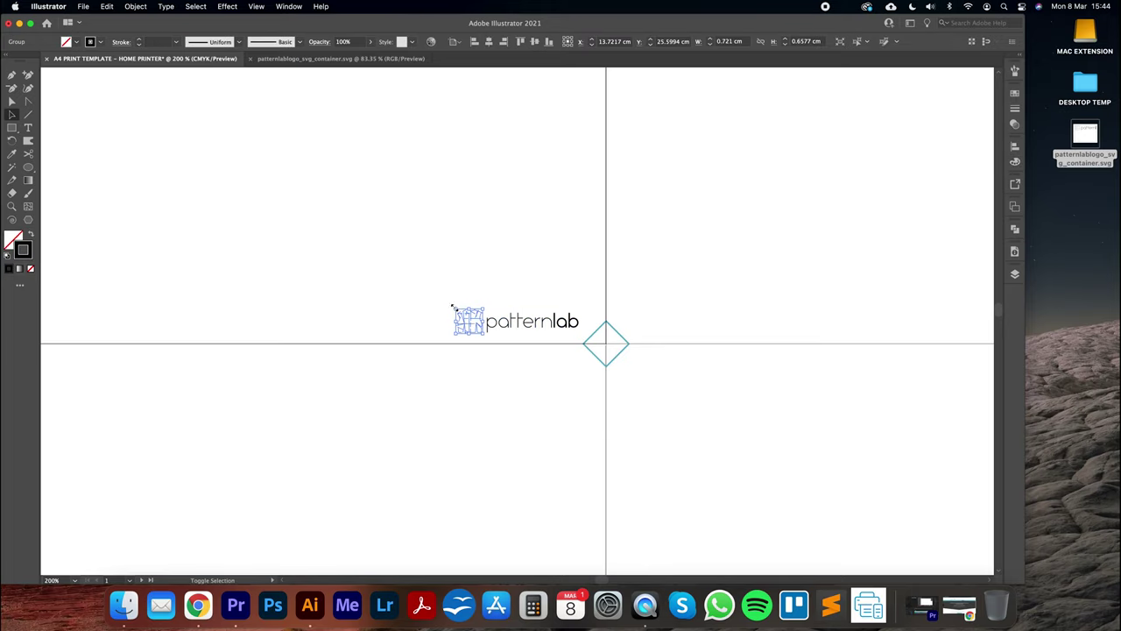
{"action": "left_click", "coordinate": [569, 324]}
{"action": "left_click", "coordinate": [437, 307]}
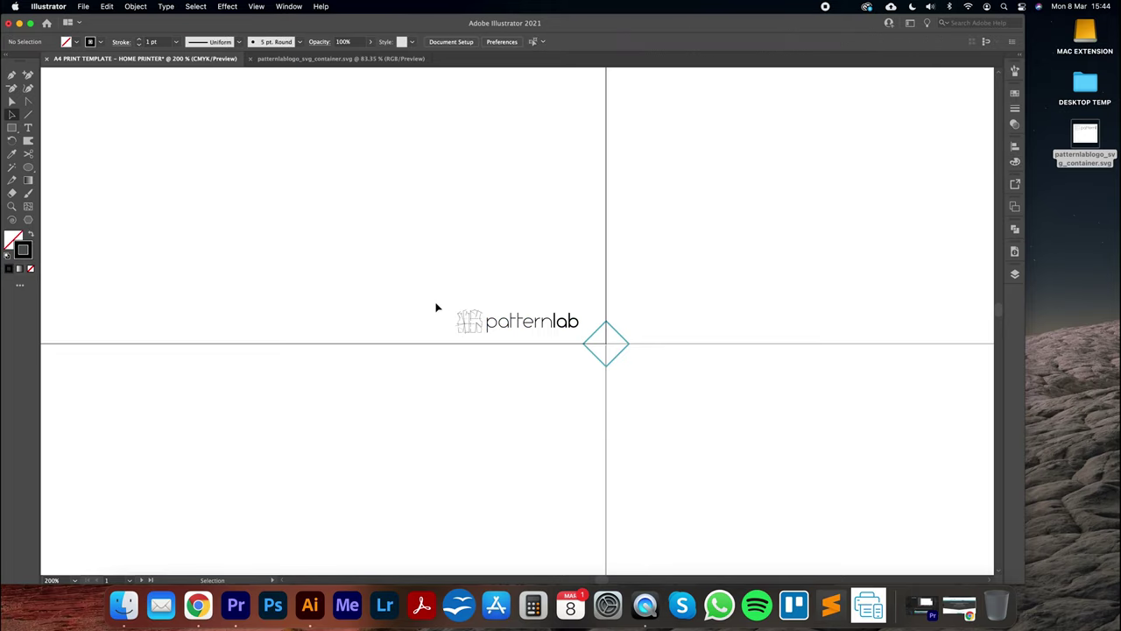
{"action": "left_click_drag", "start_coordinate": [494, 321], "coordinate": [582, 336]}
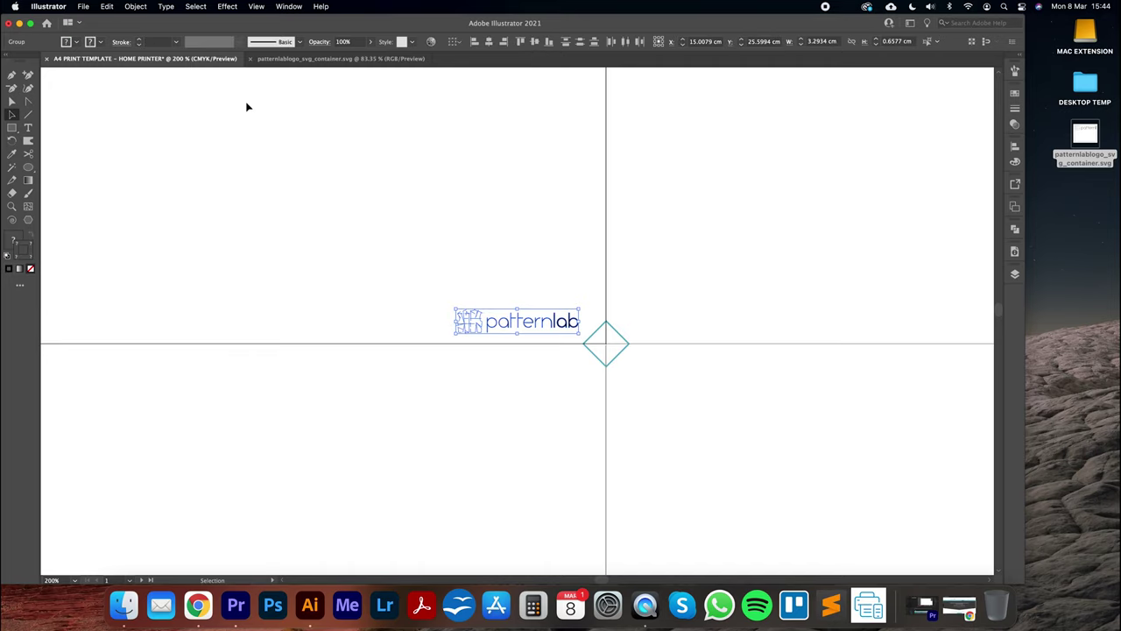
{"action": "left_click", "coordinate": [140, 7]}
{"action": "left_click", "coordinate": [151, 65]}
Step: Nudge the grouped logo slightly up from the bottom edge of page A1, beside the corner diamond
{"action": "left_click", "coordinate": [509, 213]}
{"action": "left_click_drag", "start_coordinate": [514, 321], "coordinate": [511, 318]}
{"action": "key", "text": "super+minus"}
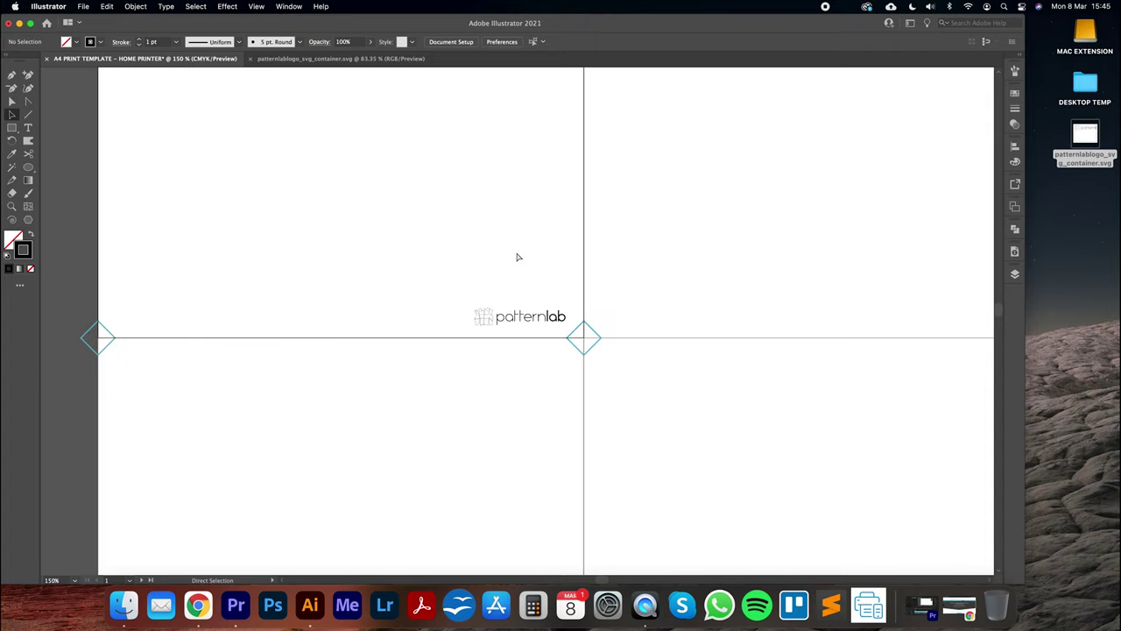
{"action": "key", "text": "super+minus"}
{"action": "key", "text": "super+minus"}
{"action": "key", "text": "super+minus"}
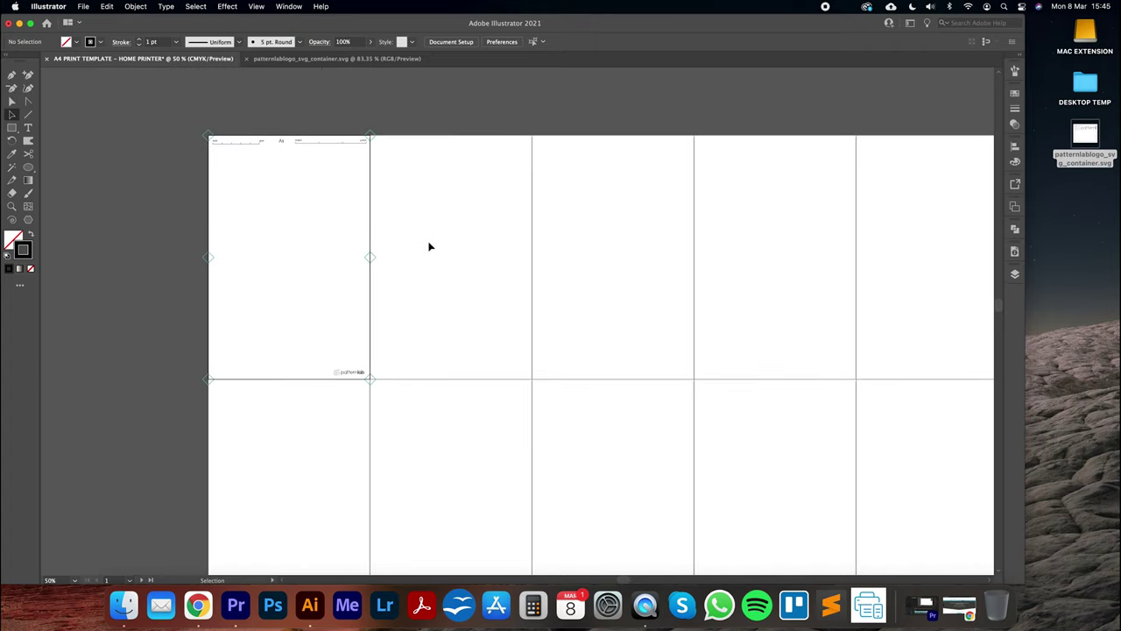
{"action": "left_click_drag", "start_coordinate": [572, 283], "coordinate": [412, 281]}
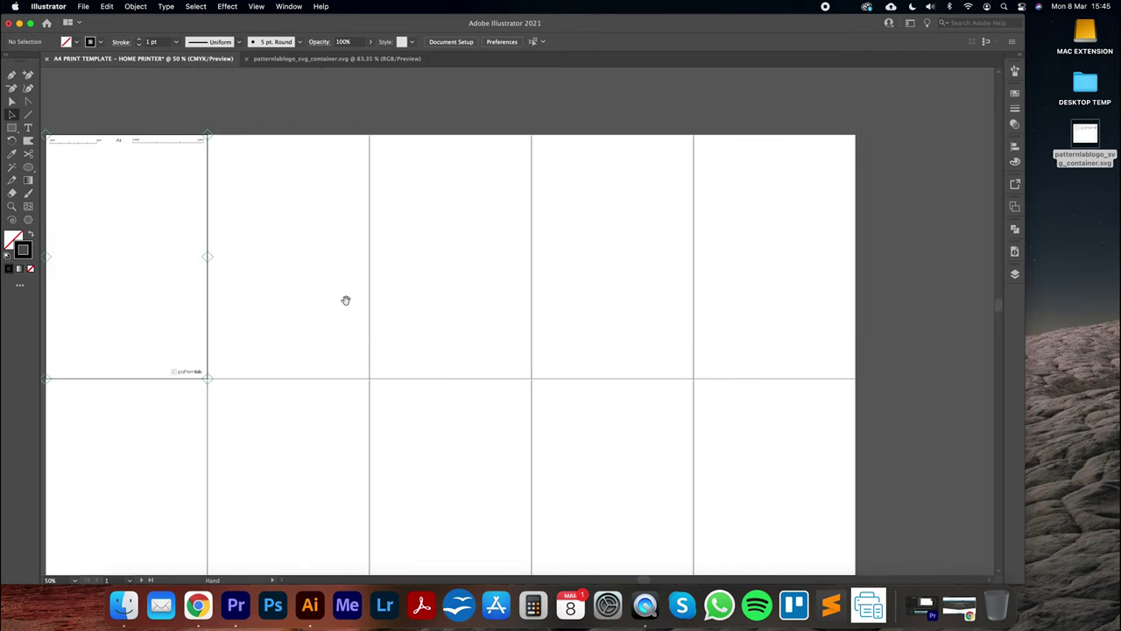
Step: Select page A1's scale bars, A1 label and patternlab logo together with the three diamonds on its right edge
{"action": "left_click_drag", "start_coordinate": [346, 301], "coordinate": [552, 285]}
{"action": "key", "text": "super+1"}
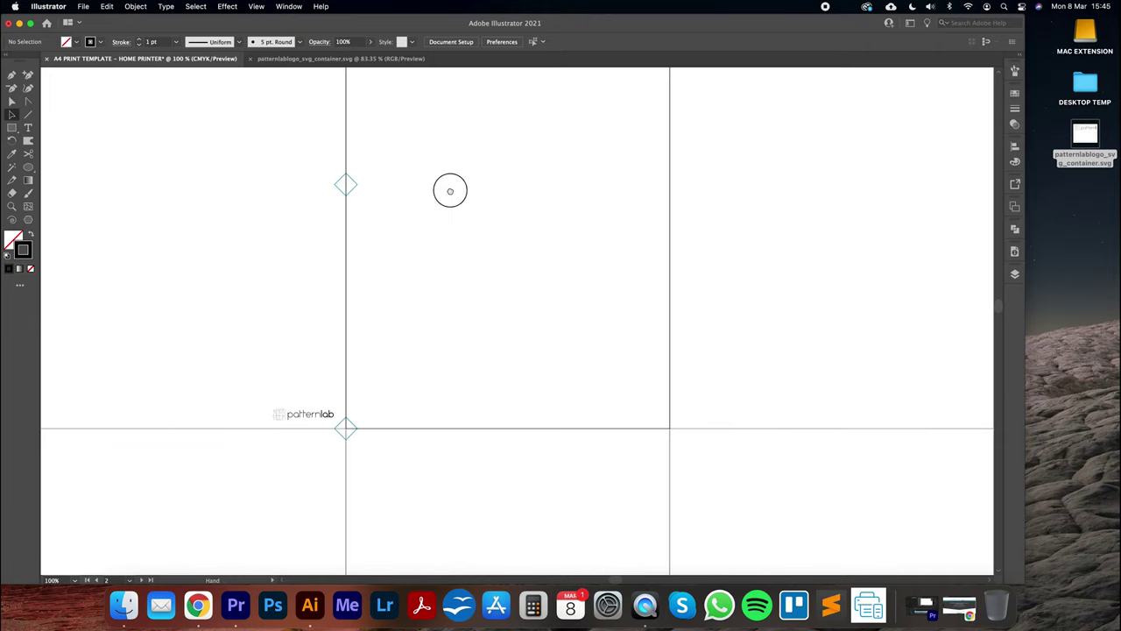
{"action": "left_click_drag", "start_coordinate": [449, 187], "coordinate": [623, 365]}
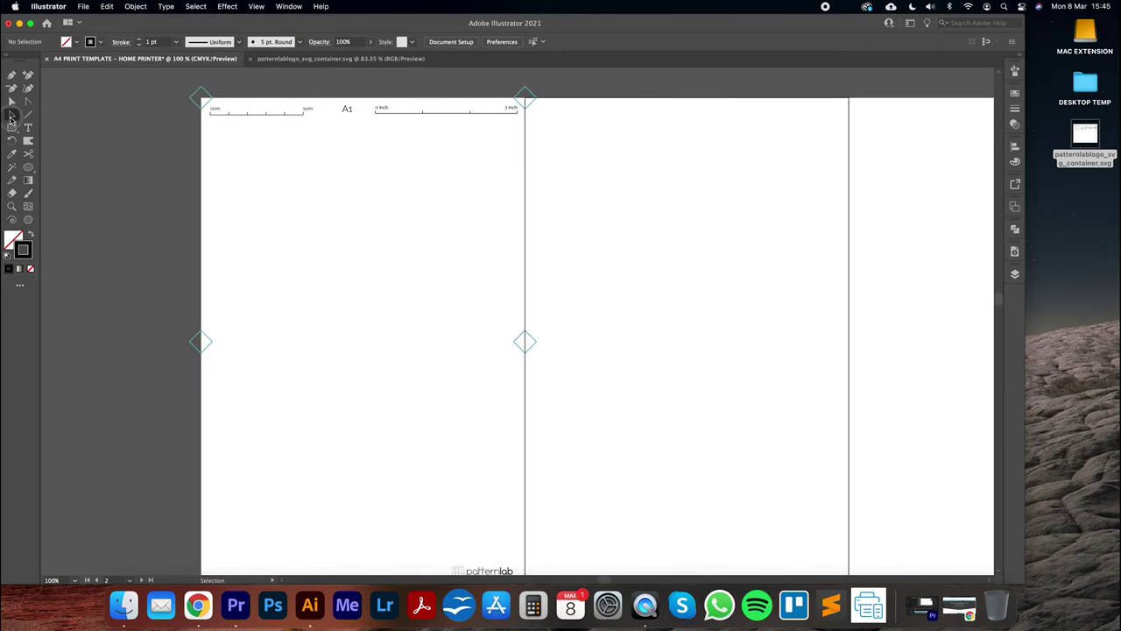
{"action": "left_click_drag", "start_coordinate": [233, 88], "coordinate": [483, 160]}
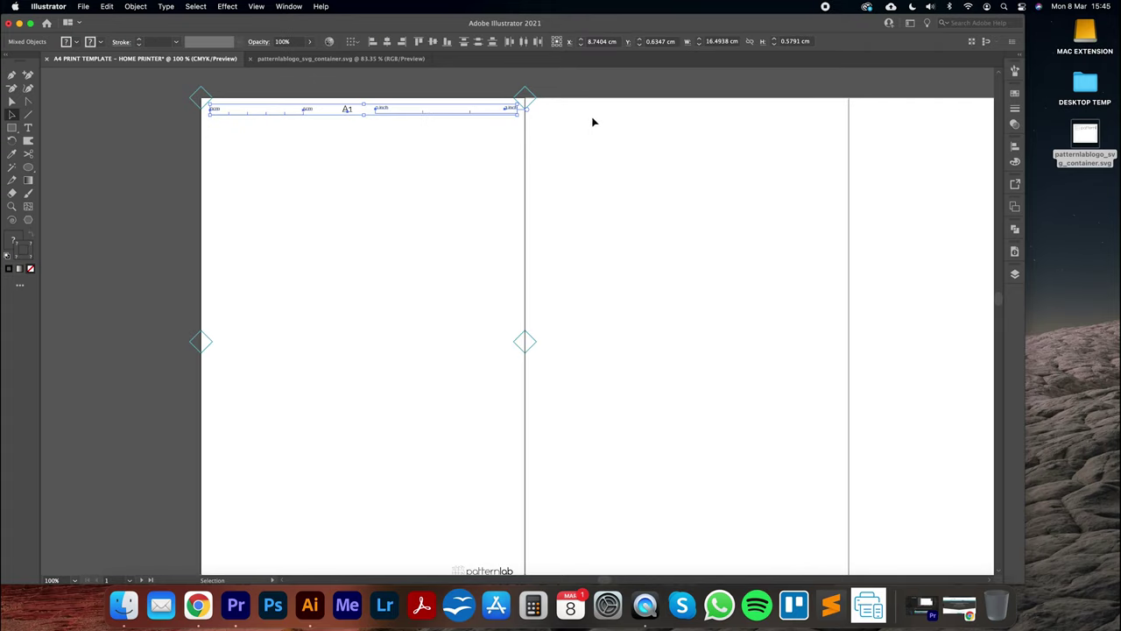
{"action": "left_click", "coordinate": [531, 96], "text": "shift"}
{"action": "left_click", "coordinate": [530, 340], "text": "shift"}
{"action": "left_click_drag", "start_coordinate": [623, 490], "coordinate": [633, 289]}
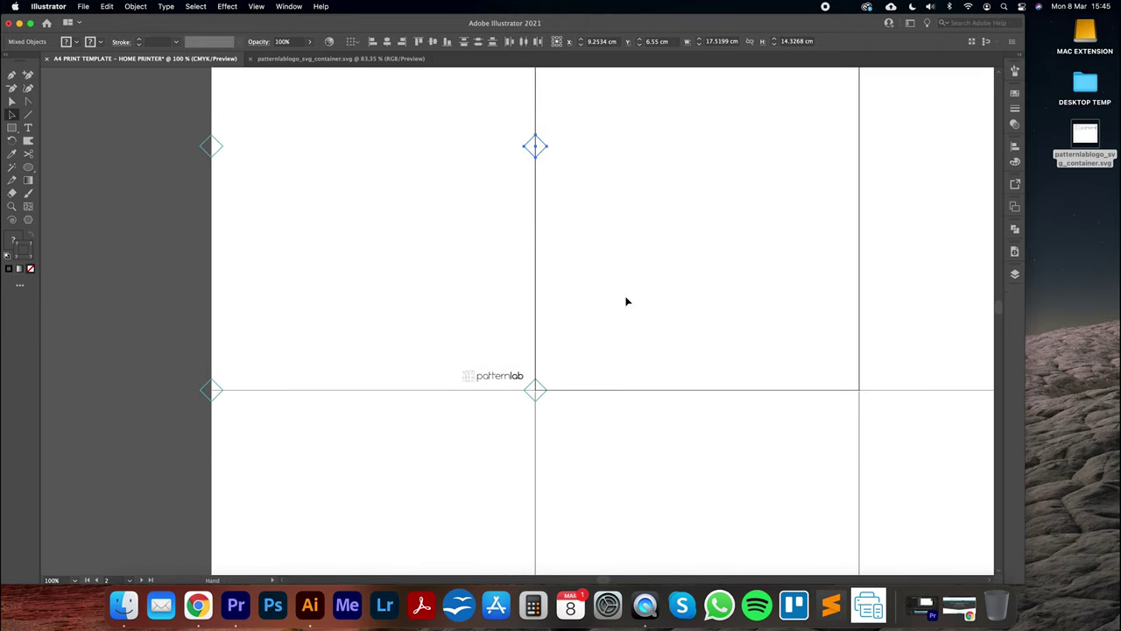
{"action": "left_click", "coordinate": [535, 389], "text": "shift"}
{"action": "left_click", "coordinate": [212, 389], "text": "shift"}
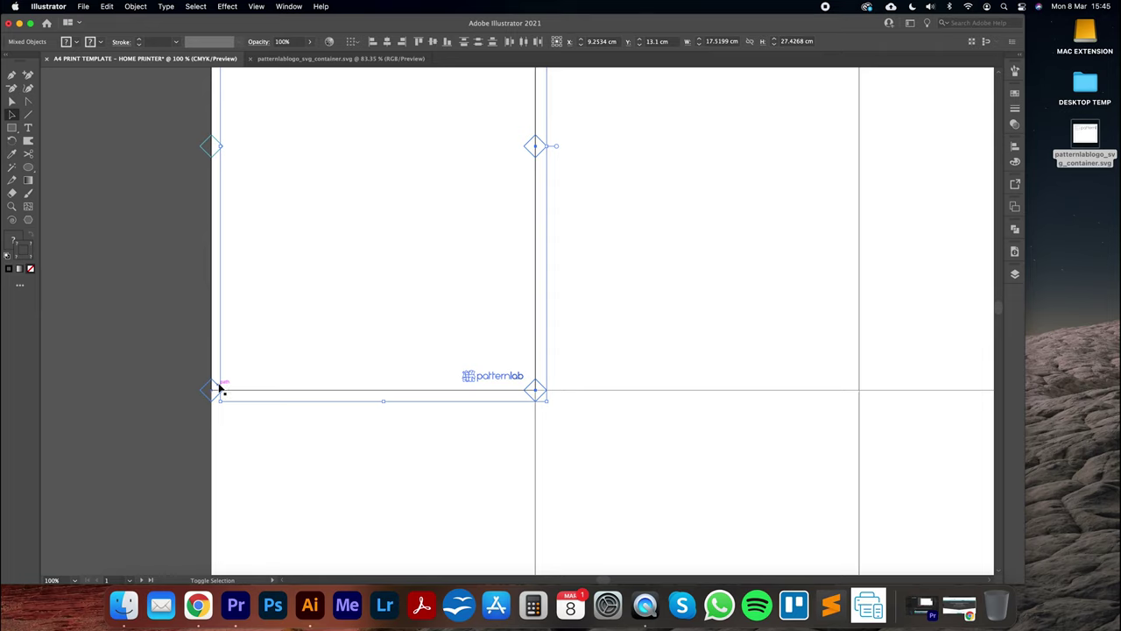
{"action": "left_click_drag", "start_coordinate": [327, 283], "coordinate": [331, 432]}
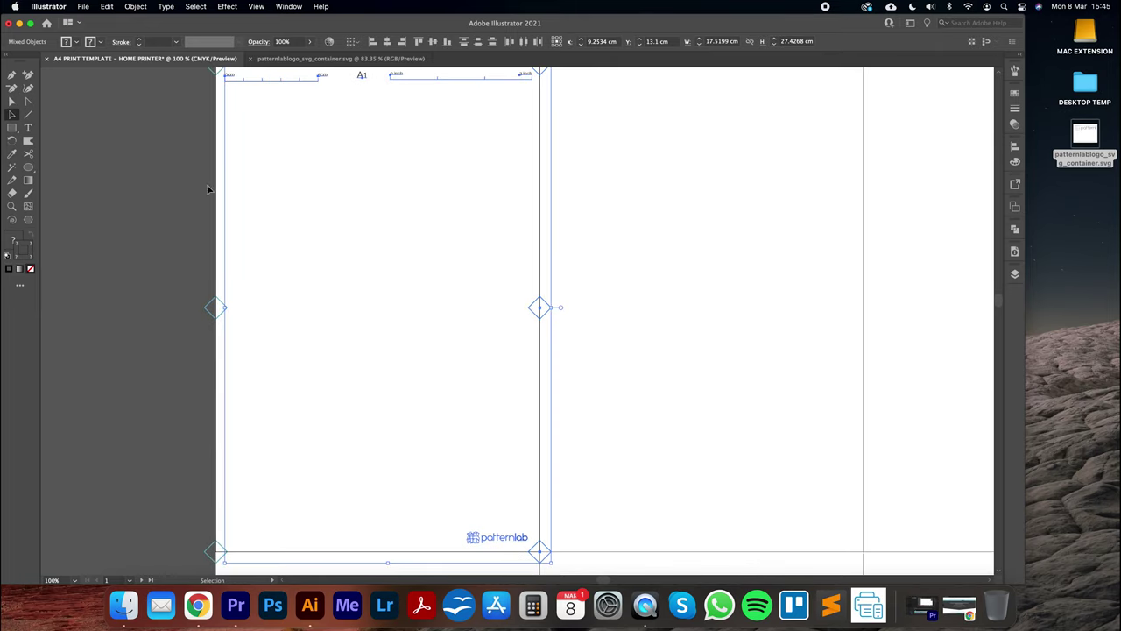
{"action": "key", "text": "super+minus"}
{"action": "left_click_drag", "start_coordinate": [540, 389], "coordinate": [476, 392]}
{"action": "left_click_drag", "start_coordinate": [558, 324], "coordinate": [771, 324]}
{"action": "key", "text": "super+z"}
Step: Group the selected scale bars, A1 label, logo and right-edge diamonds into one object
{"action": "left_click_drag", "start_coordinate": [359, 137], "coordinate": [625, 509]}
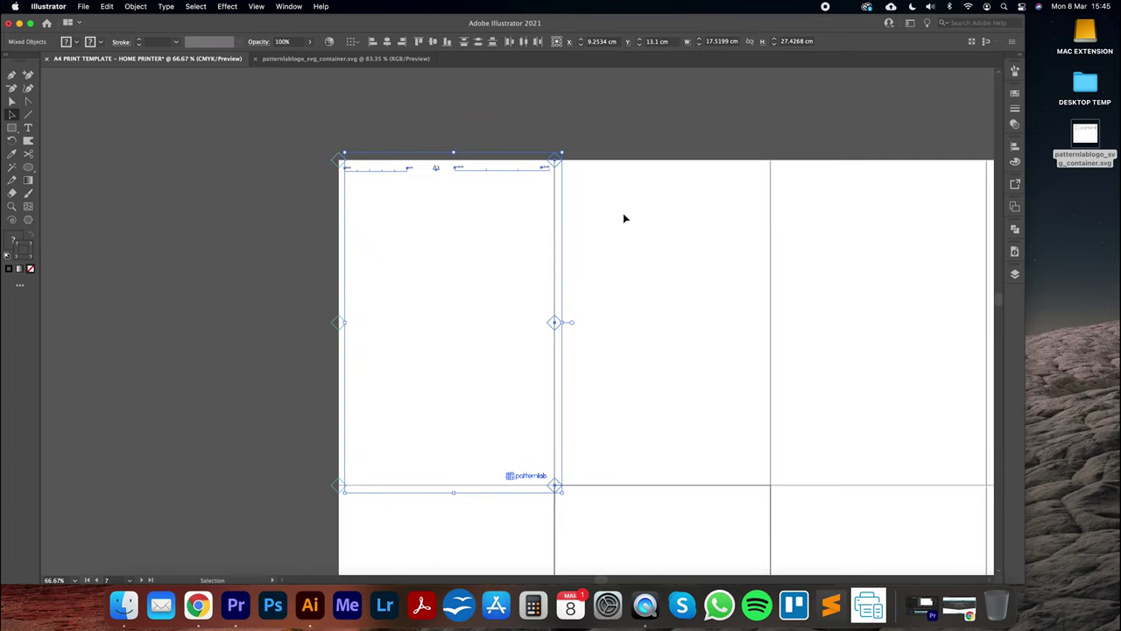
{"action": "left_click", "coordinate": [135, 6]}
{"action": "left_click", "coordinate": [145, 65]}
{"action": "left_click", "coordinate": [579, 210]}
{"action": "left_click_drag", "start_coordinate": [543, 176], "coordinate": [617, 216]}
{"action": "key", "text": "super+z"}
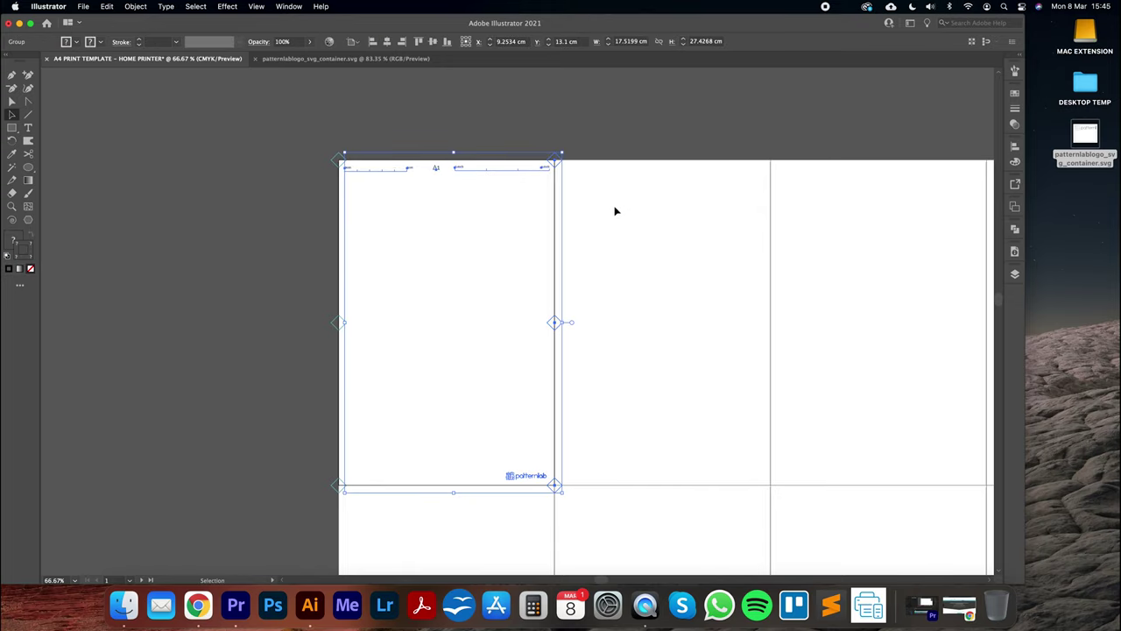
{"action": "left_click", "coordinate": [614, 200]}
Step: Duplicate the page A1 group onto the adjacent page, snapping its upper diamond's centre to that page's upper-right corner
{"action": "key", "text": "super+plus"}
{"action": "key", "text": "super+plus"}
{"action": "left_click_drag", "start_coordinate": [686, 183], "coordinate": [366, 441]}
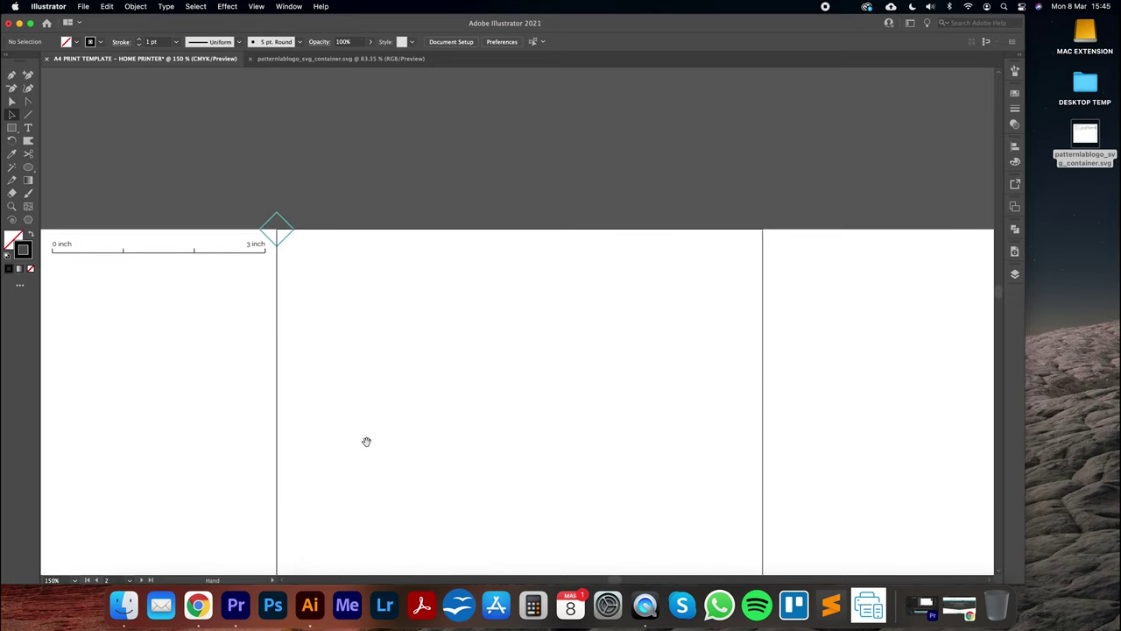
{"action": "left_click", "coordinate": [278, 235]}
{"action": "key", "text": "super+shift+a"}
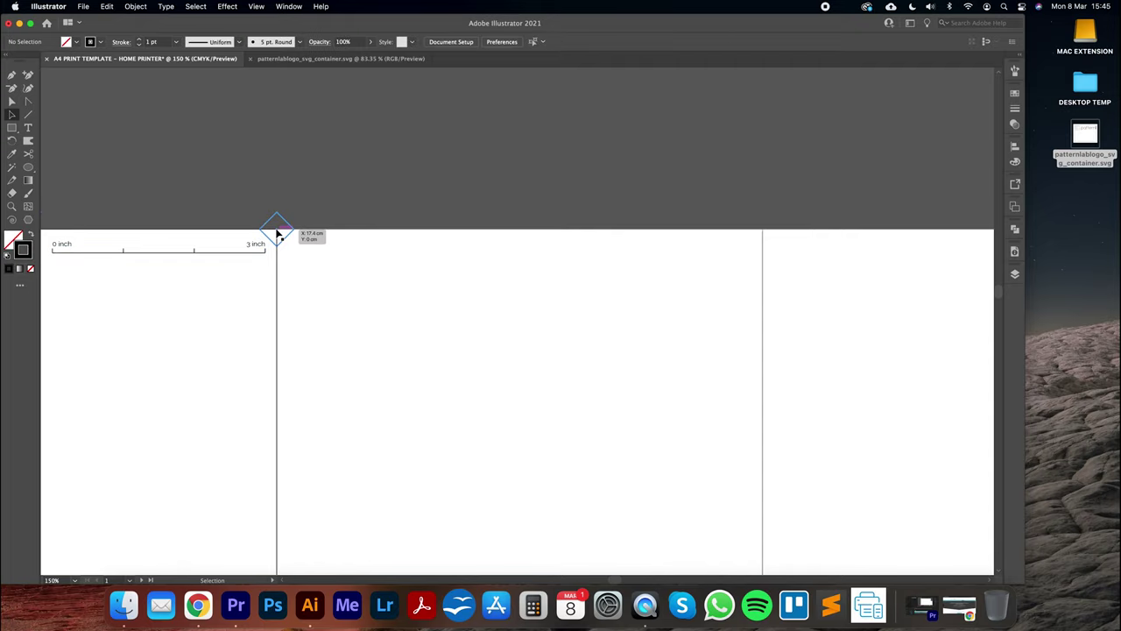
{"action": "left_click_drag", "start_coordinate": [278, 235], "coordinate": [763, 235]}
{"action": "key", "text": "super+z"}
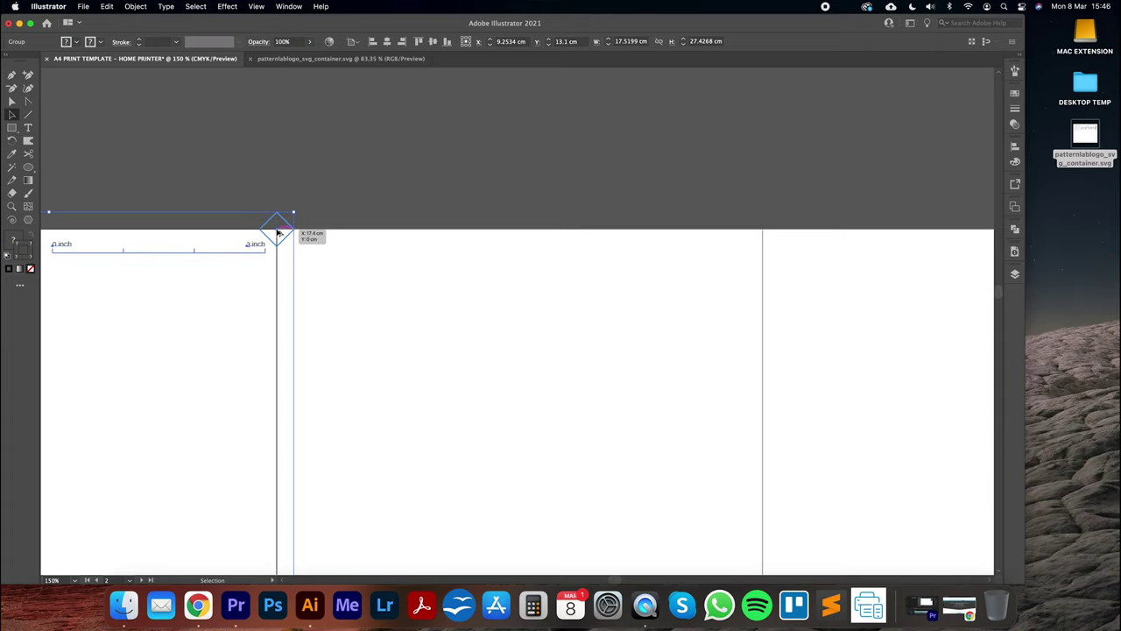
{"action": "left_click_drag", "start_coordinate": [277, 232], "coordinate": [763, 240]}
{"action": "left_click_drag", "start_coordinate": [854, 303], "coordinate": [356, 297]}
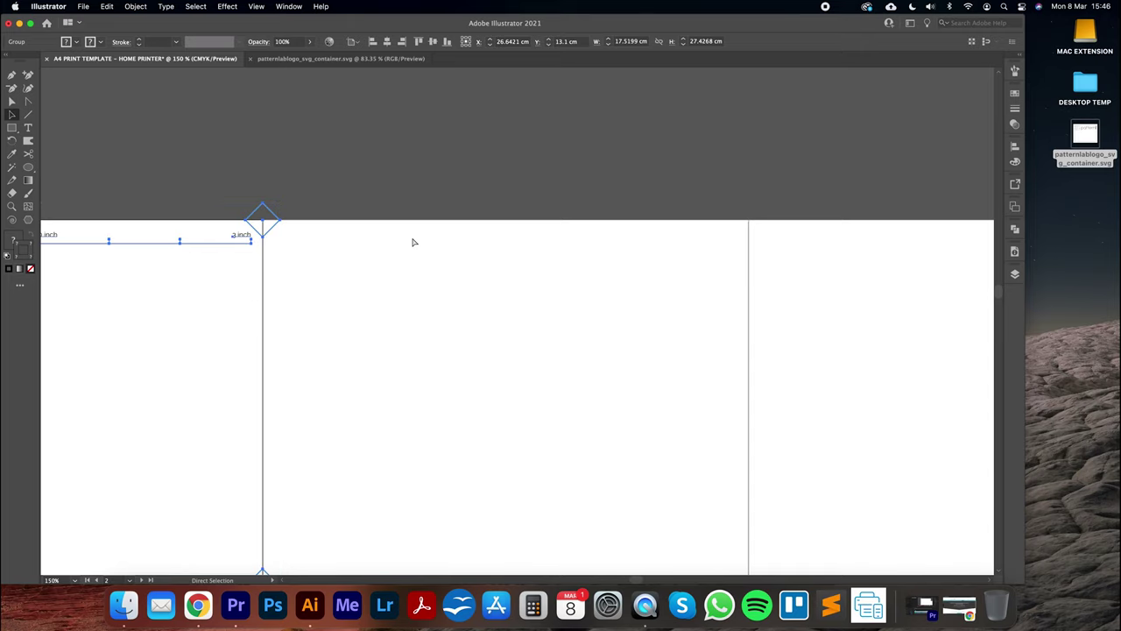
Step: Repeat the duplication three times to fill the remaining pages of the first row
{"action": "key", "text": "super+minus"}
{"action": "key", "text": "super+minus"}
{"action": "left_click_drag", "start_coordinate": [667, 263], "coordinate": [613, 266]}
{"action": "key", "text": "super+minus"}
{"action": "left_click_drag", "start_coordinate": [783, 266], "coordinate": [546, 207]}
{"action": "key", "text": "super+minus"}
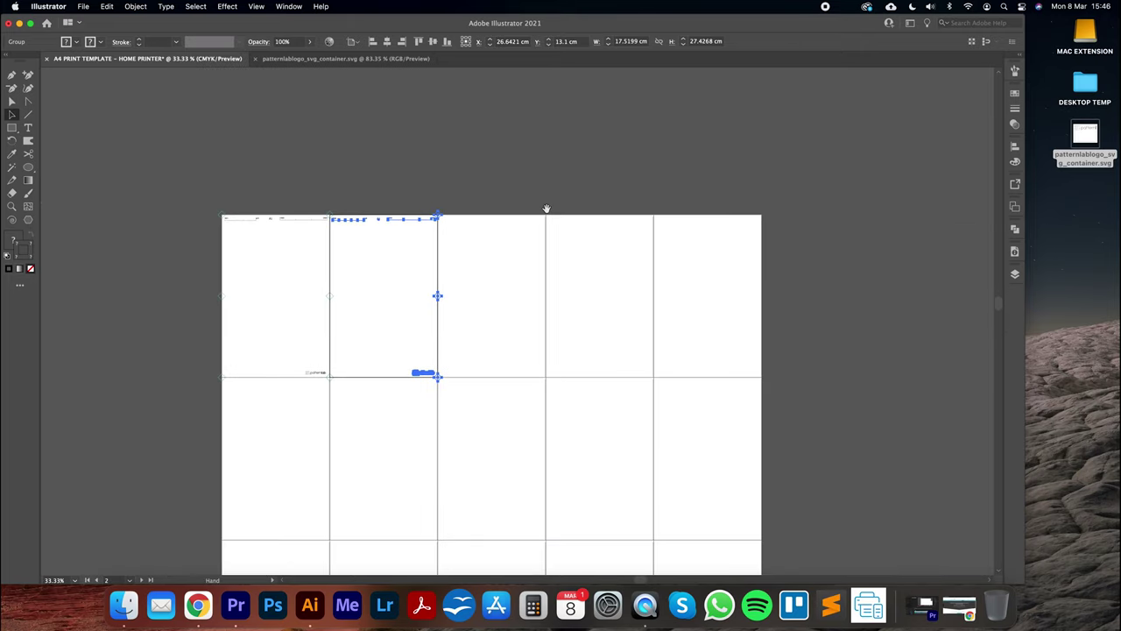
{"action": "key", "text": "super+d"}
{"action": "key", "text": "super+d"}
{"action": "key", "text": "super+d"}
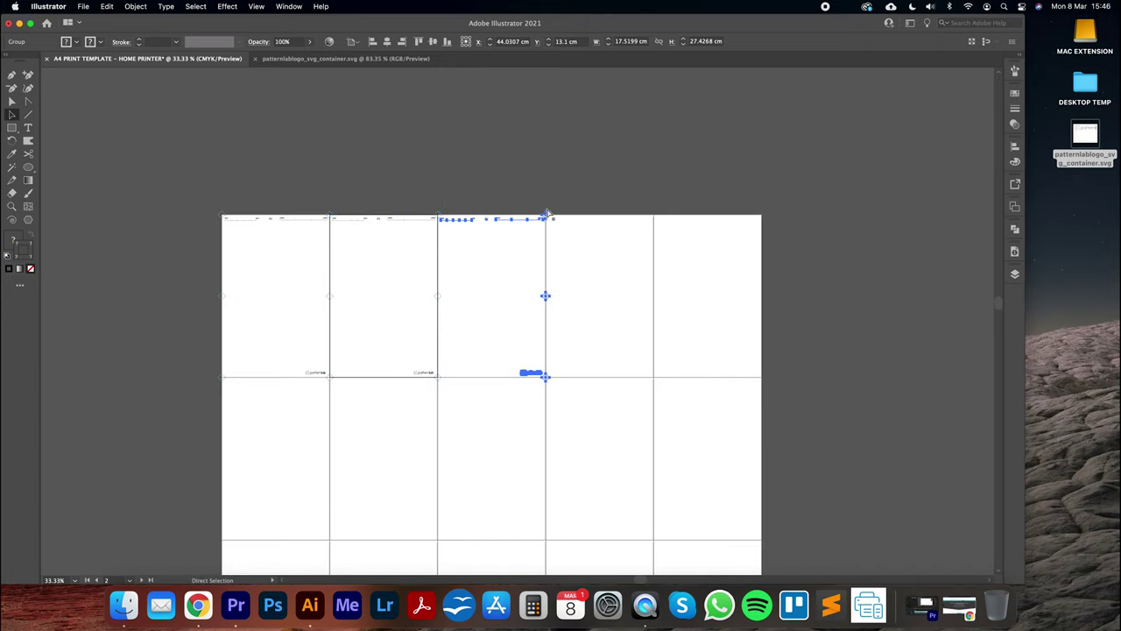
Step: Examine how the last copy's diamonds line up with the outer edge of the row's fifth page
{"action": "key", "text": "super+1"}
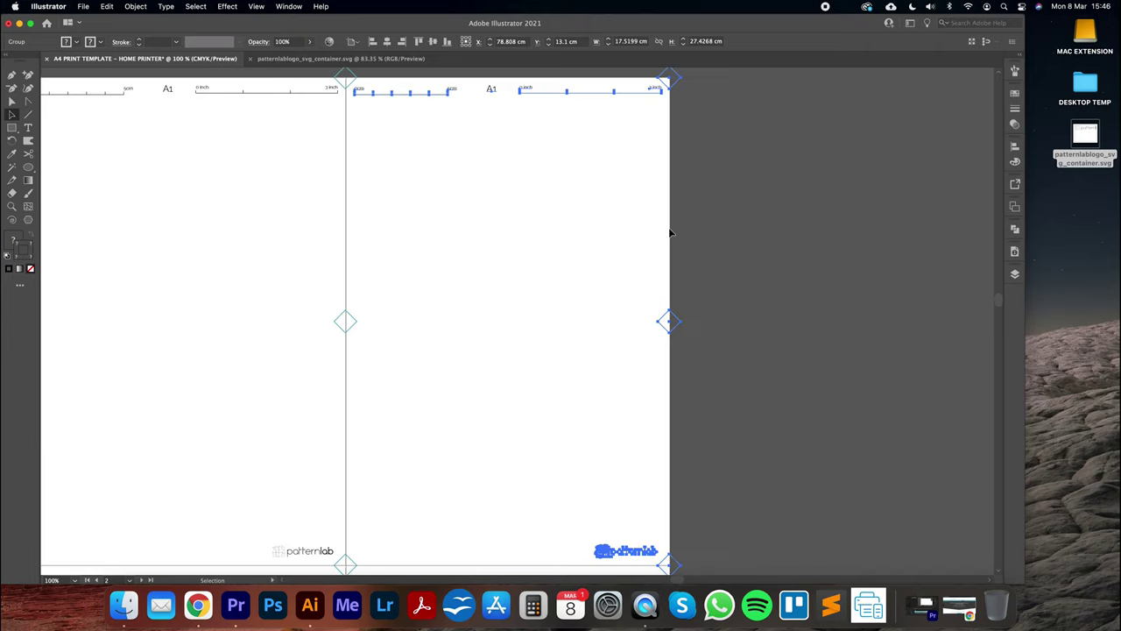
{"action": "key", "text": "super+plus"}
{"action": "key", "text": "super+plus"}
{"action": "key", "text": "super+plus"}
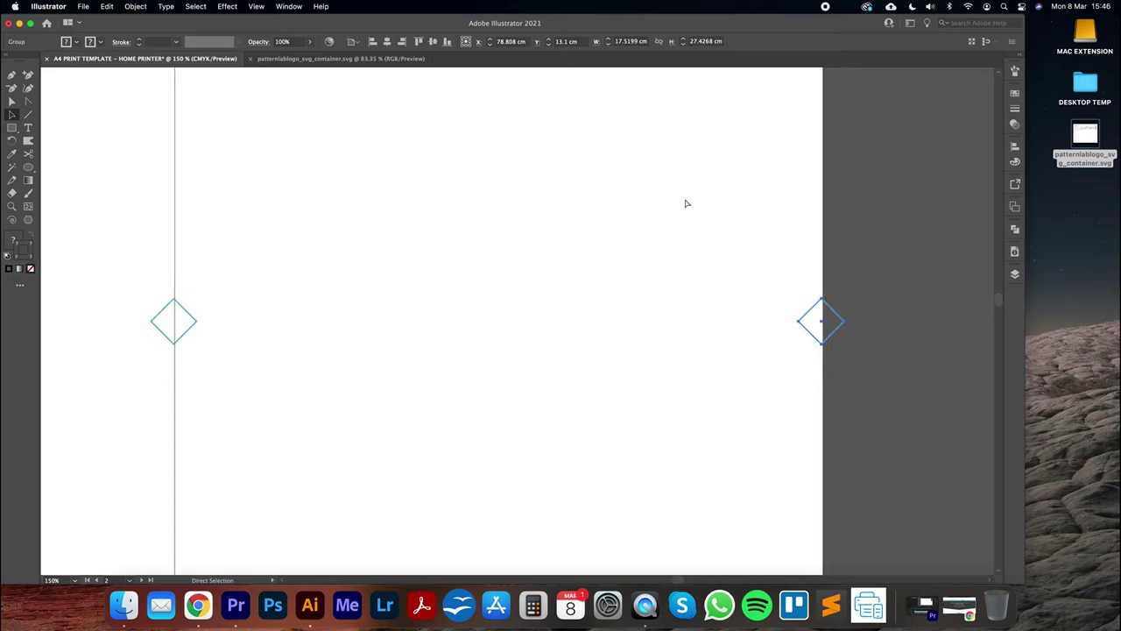
{"action": "left_click_drag", "start_coordinate": [680, 256], "coordinate": [476, 473]}
{"action": "left_click_drag", "start_coordinate": [635, 353], "coordinate": [538, 579]}
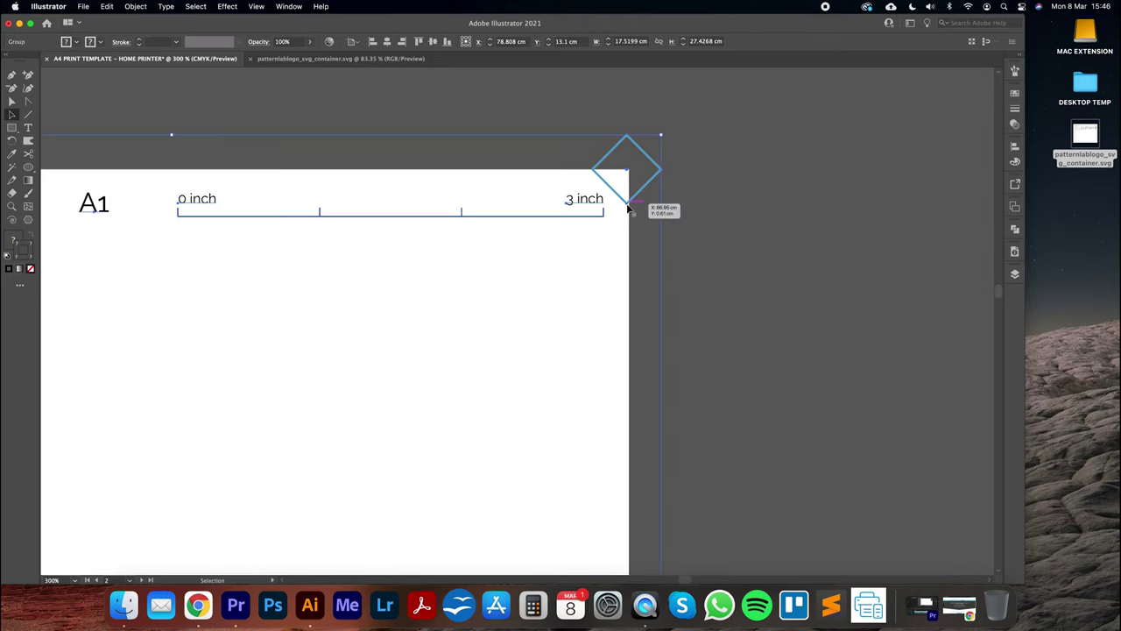
{"action": "key", "text": "super+minus"}
{"action": "key", "text": "super+minus"}
{"action": "key", "text": "super+minus"}
{"action": "key", "text": "super+minus"}
{"action": "key", "text": "super+minus"}
{"action": "key", "text": "super+minus"}
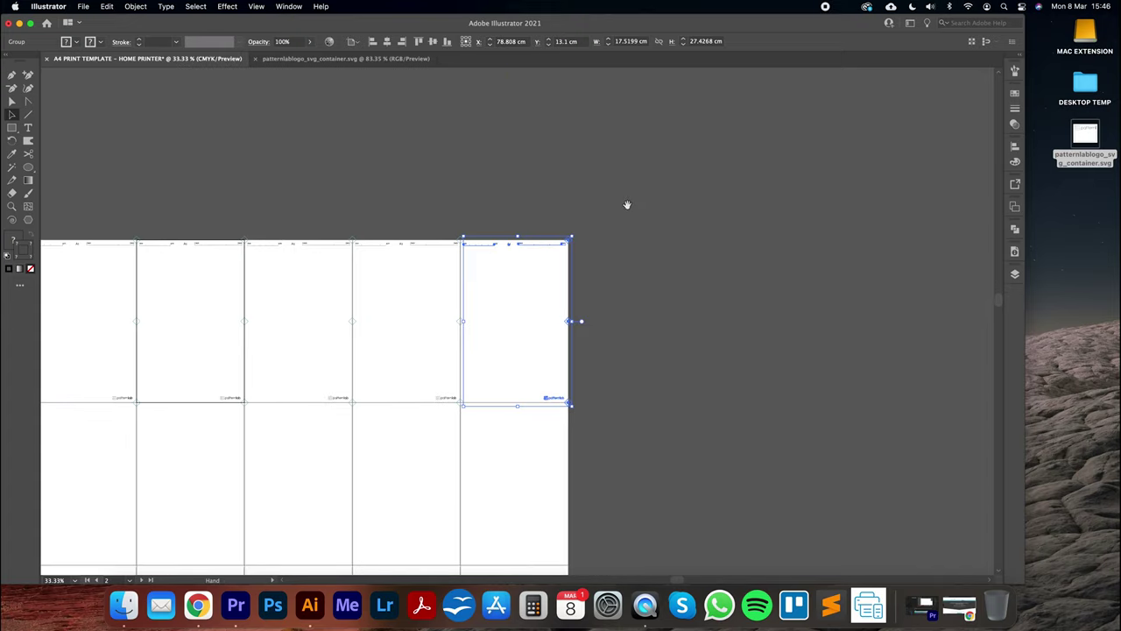
Step: Move the fifth page's group so its upper diamond's centre sits exactly on the page's upper-right corner
{"action": "key", "text": "super+plus"}
{"action": "key", "text": "super+plus"}
{"action": "key", "text": "super+plus"}
{"action": "key", "text": "super+plus"}
{"action": "key", "text": "super+plus"}
{"action": "key", "text": "super+plus"}
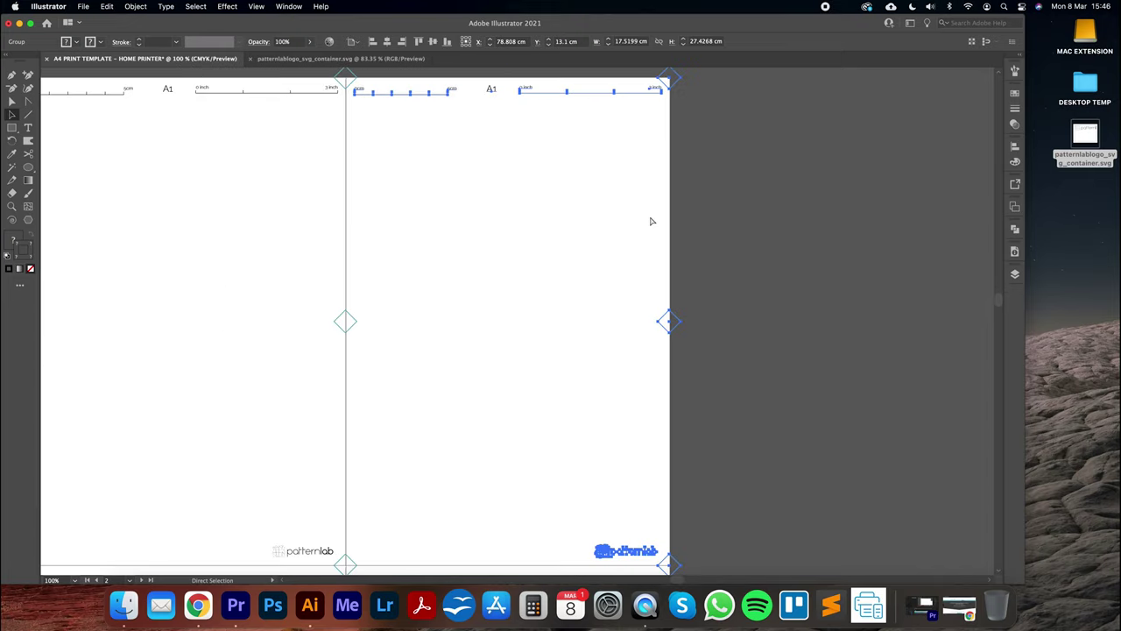
{"action": "left_click_drag", "start_coordinate": [740, 236], "coordinate": [557, 421]}
{"action": "scroll", "coordinate": [558, 421], "scroll_direction": "down", "scroll_amount": 10}
{"action": "scroll", "coordinate": [557, 420], "scroll_direction": "right", "scroll_amount": 4}
{"action": "scroll", "coordinate": [566, 430], "scroll_direction": "up", "scroll_amount": 5}
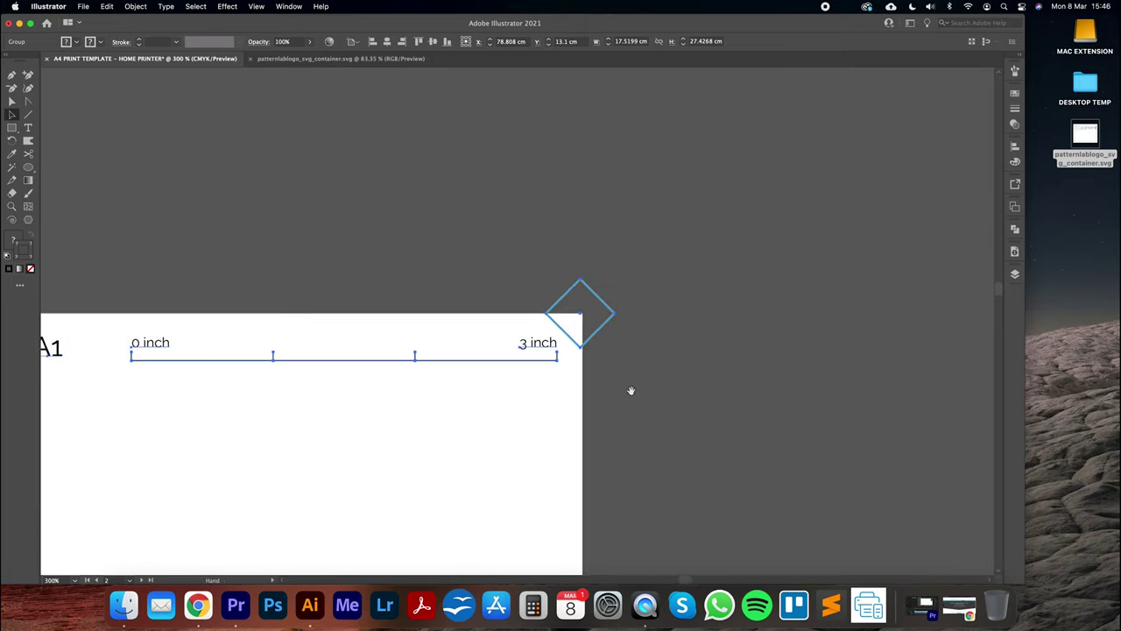
{"action": "key", "text": "super+plus"}
{"action": "left_click_drag", "start_coordinate": [862, 207], "coordinate": [446, 441]}
{"action": "left_click_drag", "start_coordinate": [705, 202], "coordinate": [593, 401]}
{"action": "scroll", "coordinate": [654, 148], "scroll_direction": "right", "scroll_amount": 2}
{"action": "scroll", "coordinate": [606, 298], "scroll_direction": "up", "scroll_amount": 6}
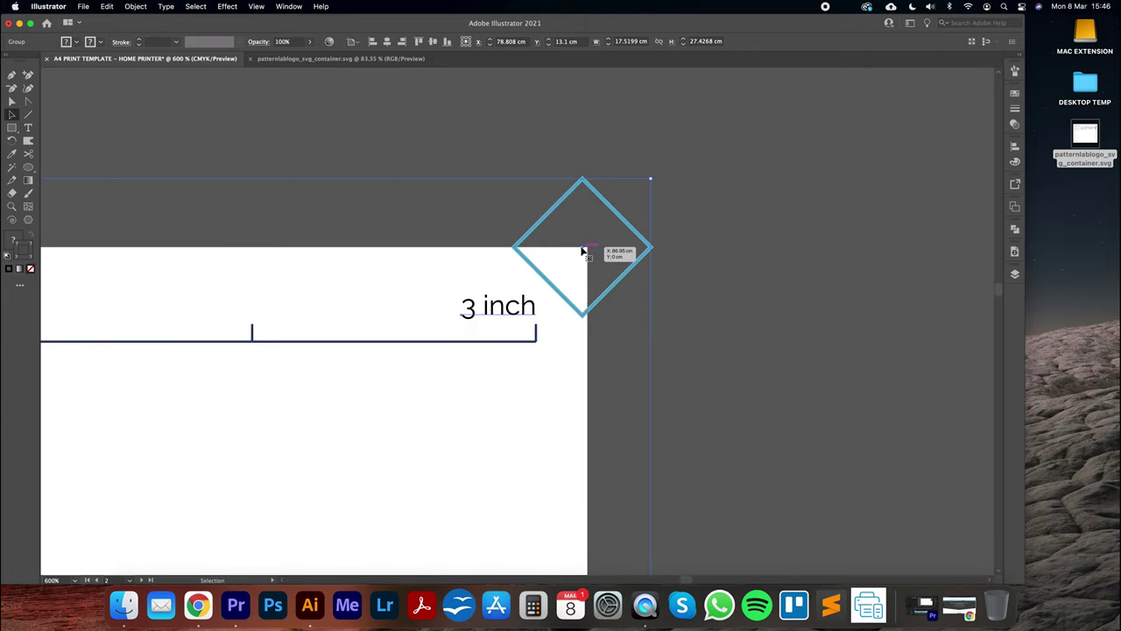
{"action": "mouse_move", "coordinate": [583, 251]}
{"action": "left_mouse_down"}
{"action": "mouse_move", "coordinate": [589, 258]}
{"action": "mouse_move", "coordinate": [568, 251]}
{"action": "mouse_move", "coordinate": [588, 248]}
{"action": "left_mouse_up"}
Step: Select all five page groups in the first row and distribute them evenly by their horizontal centres
{"action": "key", "text": "super+minus"}
{"action": "key", "text": "super+minus"}
{"action": "key", "text": "super+minus"}
{"action": "key", "text": "super+minus"}
{"action": "key", "text": "super+minus"}
{"action": "key", "text": "super+minus"}
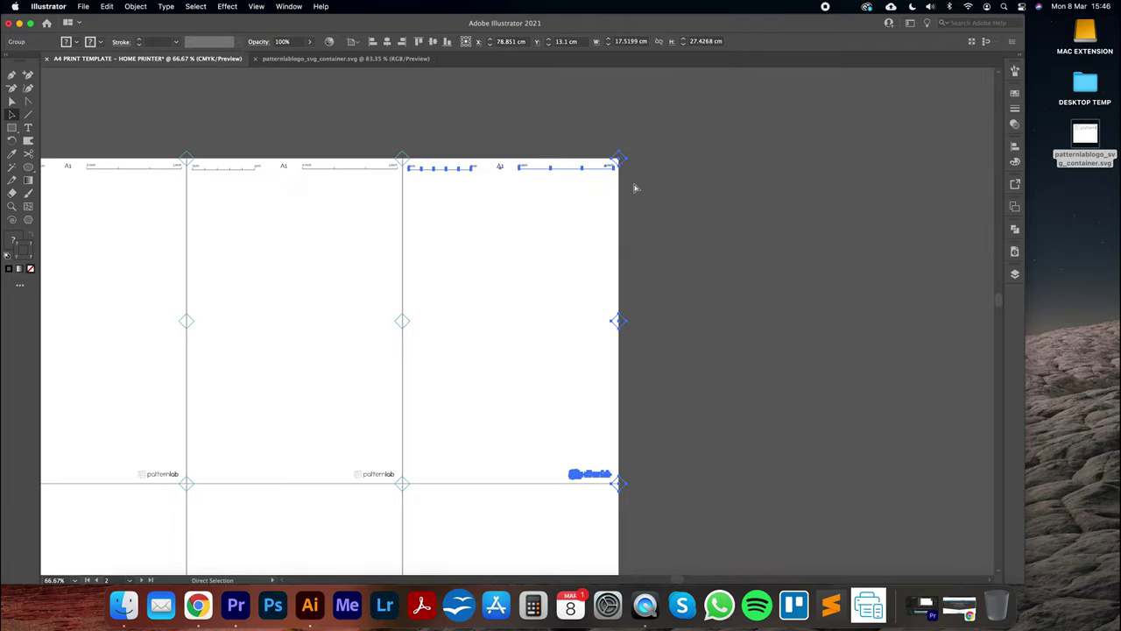
{"action": "key", "text": "super+minus"}
{"action": "left_click_drag", "start_coordinate": [428, 218], "coordinate": [830, 210]}
{"action": "key", "text": "super+minus"}
{"action": "key", "text": "v"}
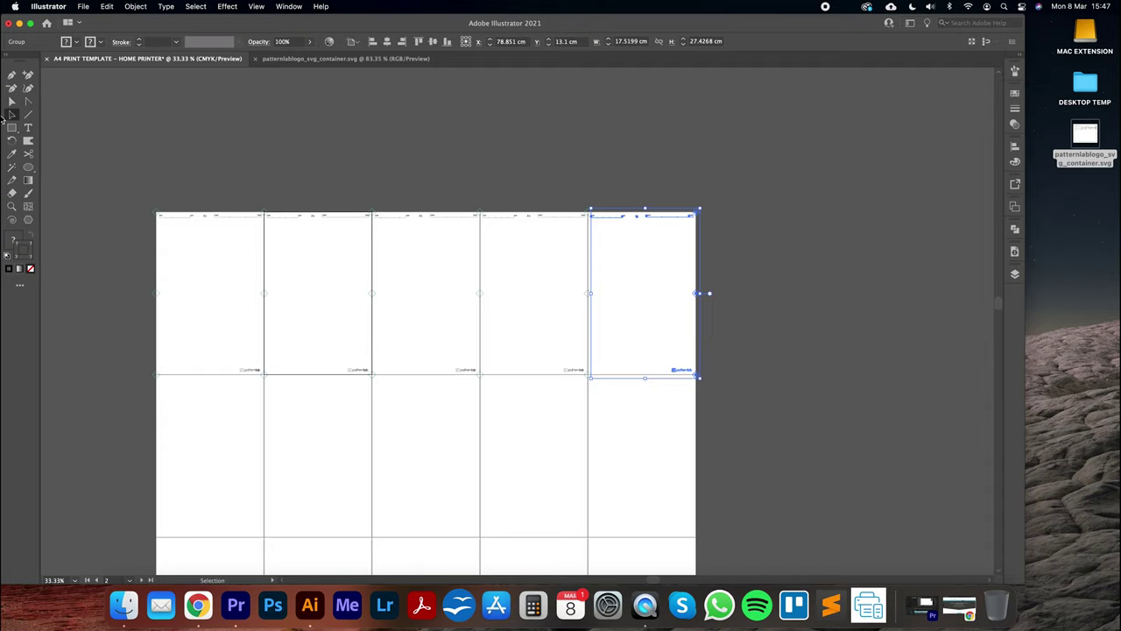
{"action": "left_click_drag", "start_coordinate": [754, 188], "coordinate": [290, 341]}
{"action": "left_click", "coordinate": [240, 318], "text": "shift"}
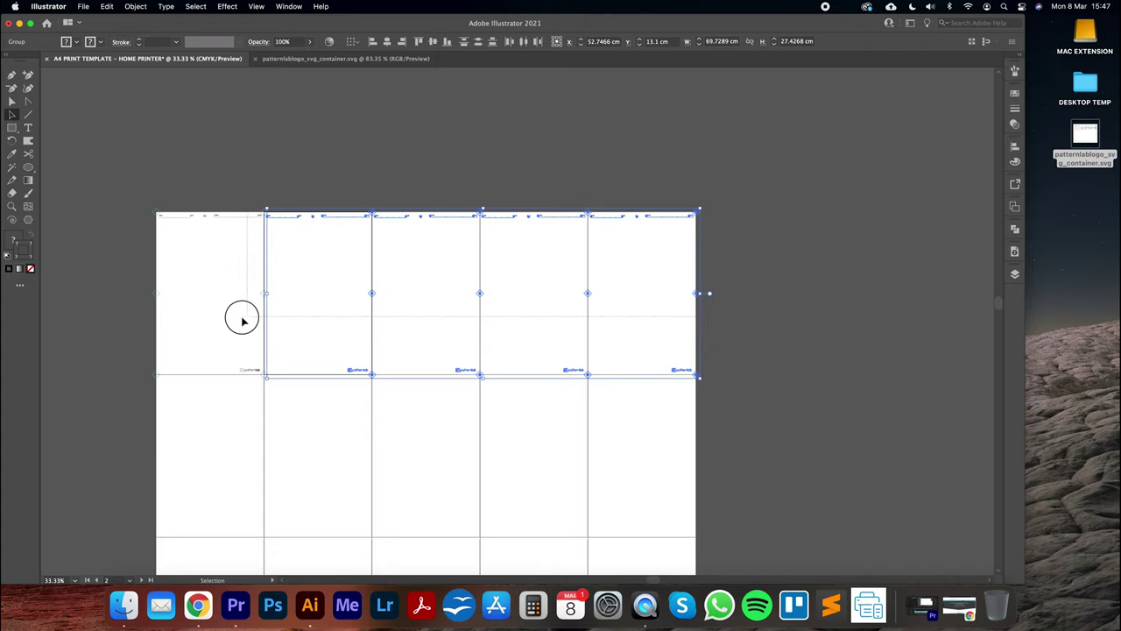
{"action": "left_click", "coordinate": [523, 42]}
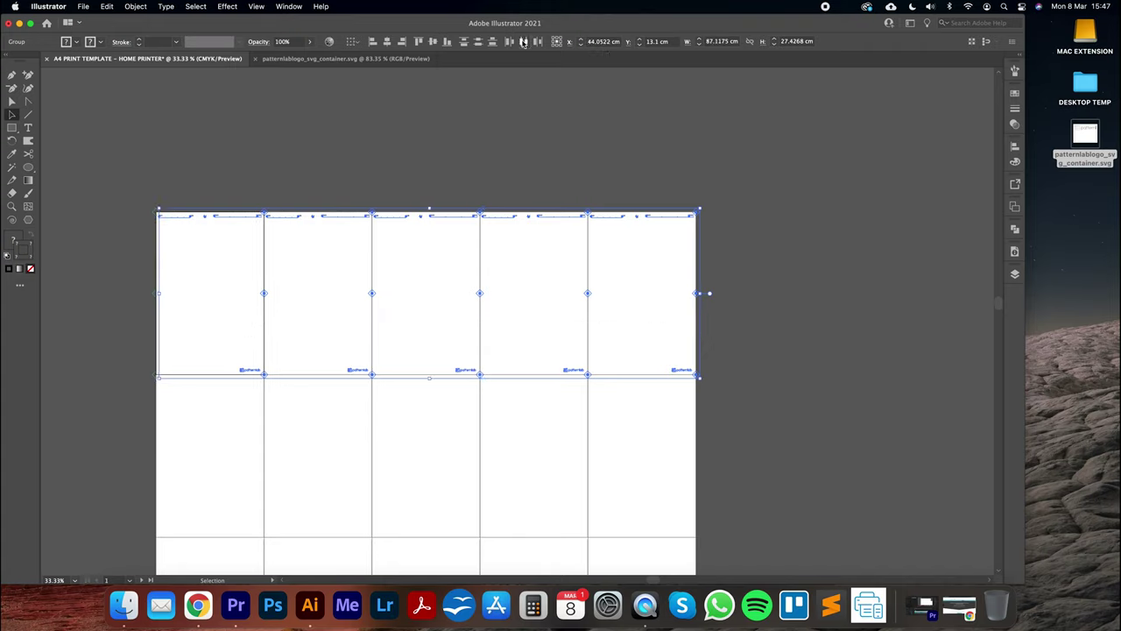
Step: Check how a top-edge diamond lines up with the boundary between two adjacent pages in the first row
{"action": "key", "text": "super+equal"}
{"action": "key", "text": "super+equal"}
{"action": "key", "text": "super+equal"}
{"action": "key", "text": "super+equal"}
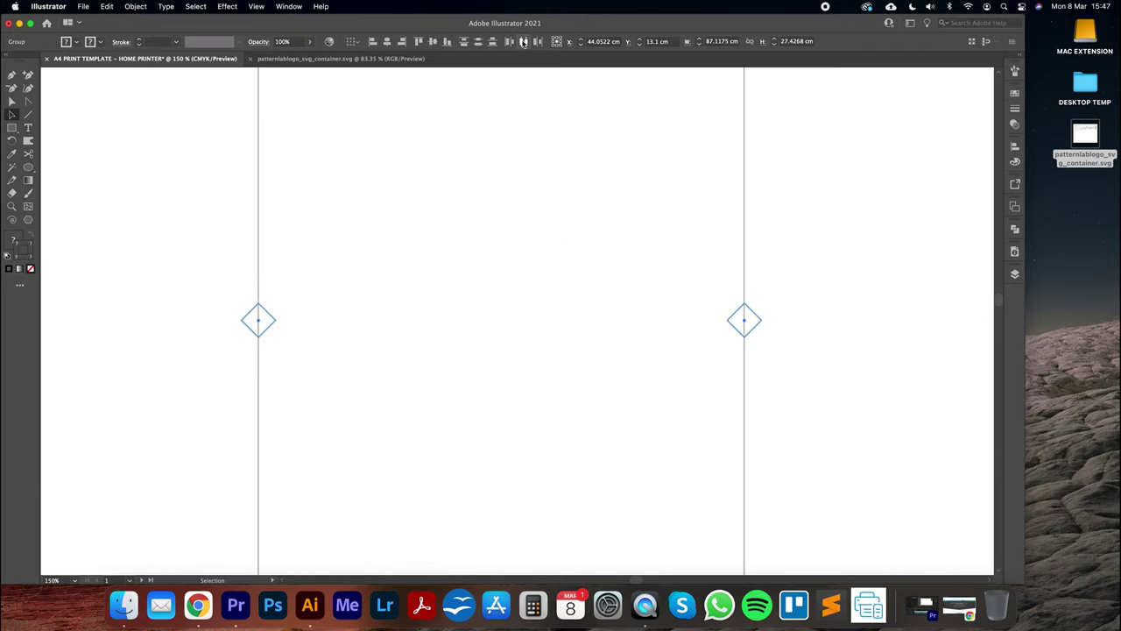
{"action": "left_click_drag", "start_coordinate": [433, 236], "coordinate": [503, 383]}
{"action": "key", "text": "super+equal"}
{"action": "key", "text": "super+equal"}
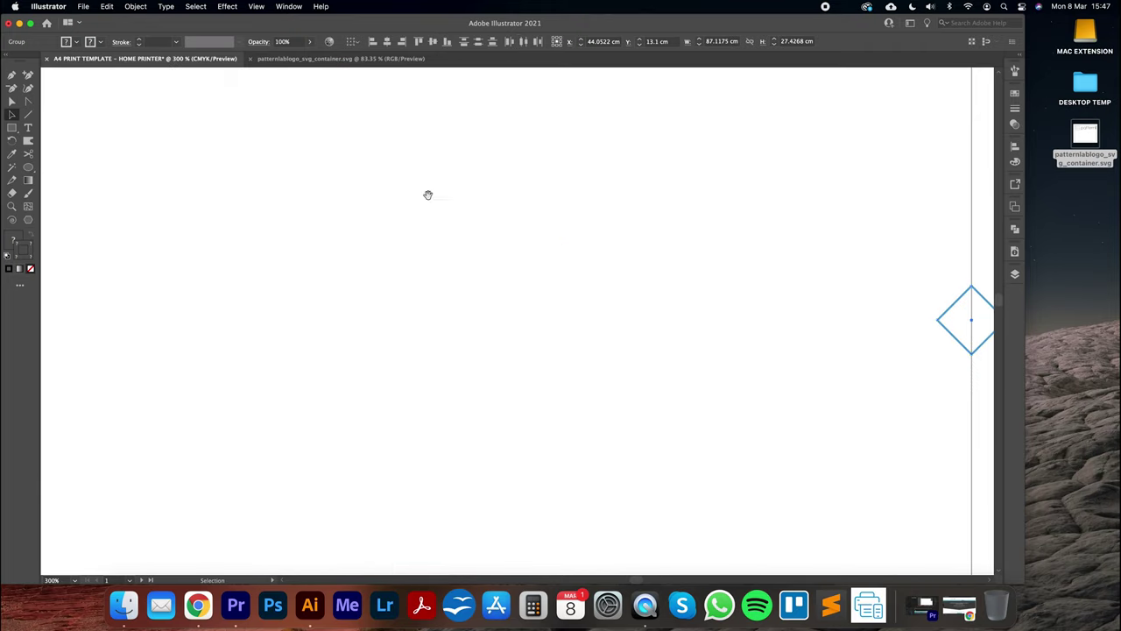
{"action": "left_click_drag", "start_coordinate": [676, 197], "coordinate": [279, 470]}
{"action": "left_click_drag", "start_coordinate": [599, 229], "coordinate": [556, 477]}
{"action": "key", "text": "v"}
{"action": "scroll", "coordinate": [543, 166], "scroll_direction": "up", "scroll_amount": 5}
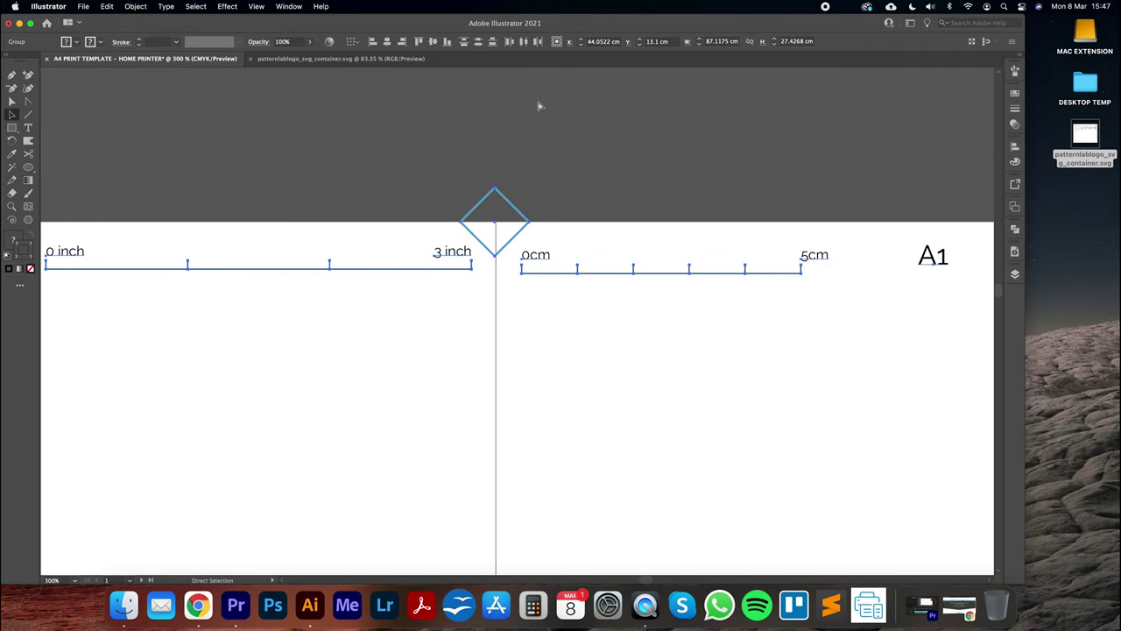
Step: Reapply the horizontal centre distribution to the five page groups and deselect them
{"action": "key", "text": "super+minus"}
{"action": "key", "text": "super+minus"}
{"action": "key", "text": "super+minus"}
{"action": "key", "text": "super+minus"}
{"action": "key", "text": "super+minus"}
{"action": "key", "text": "super+minus"}
{"action": "key", "text": "super+a"}
{"action": "left_click_drag", "start_coordinate": [313, 207], "coordinate": [856, 427]}
{"action": "key", "text": "super+plus"}
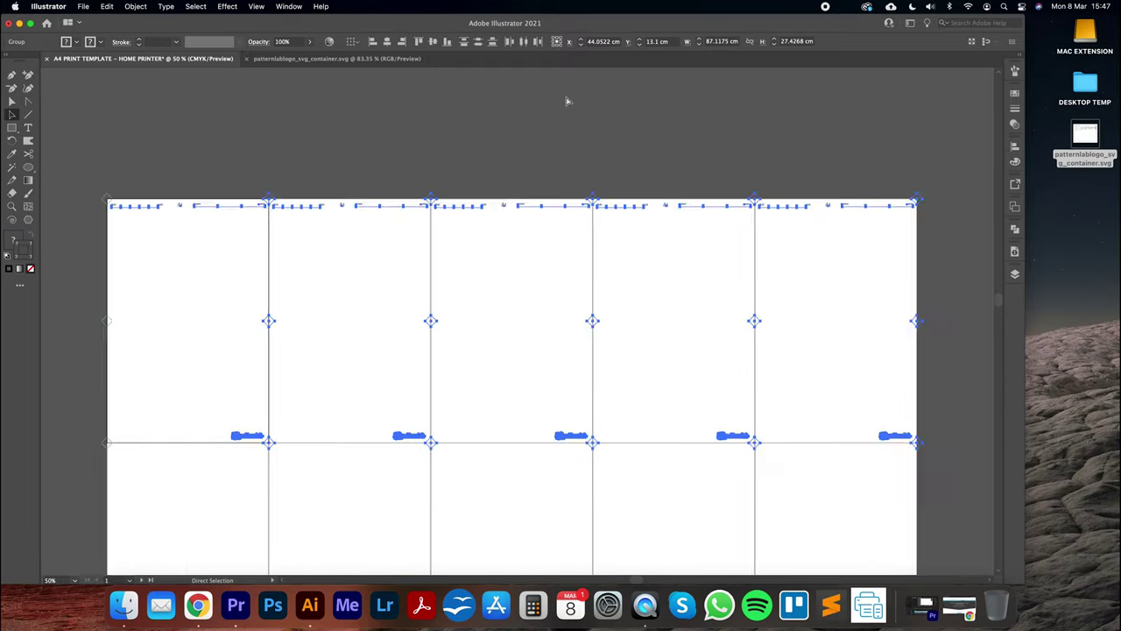
{"action": "key", "text": "super+plus"}
{"action": "key", "text": "super+plus"}
{"action": "key", "text": "super+plus"}
{"action": "key", "text": "super+plus"}
{"action": "left_click_drag", "start_coordinate": [377, 165], "coordinate": [496, 356]}
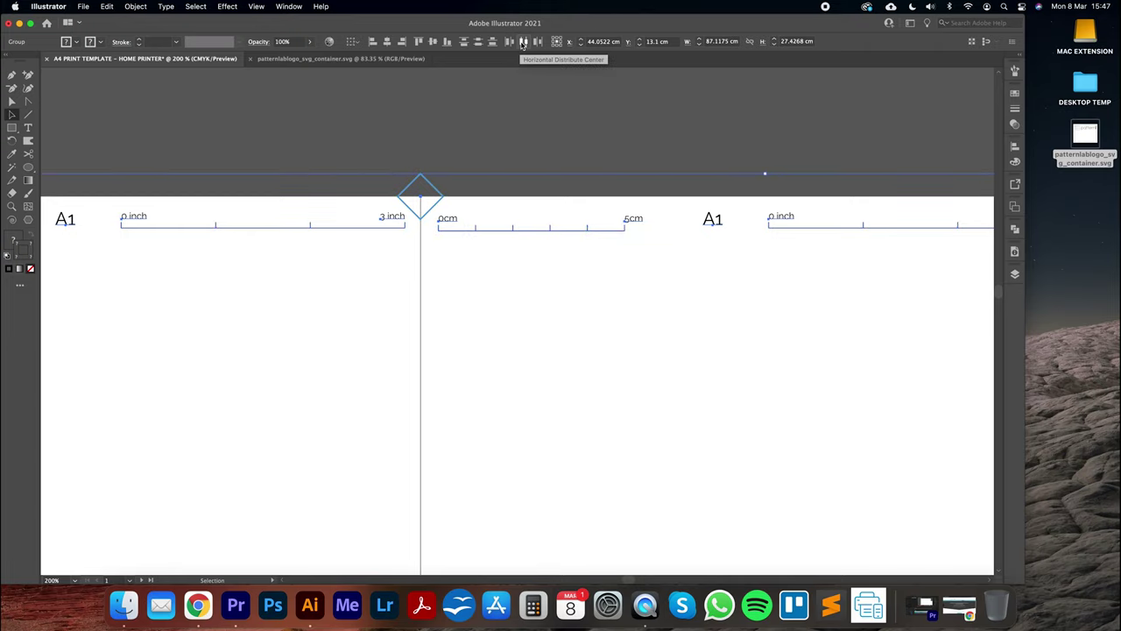
{"action": "left_click", "coordinate": [523, 42]}
{"action": "left_click", "coordinate": [478, 183]}
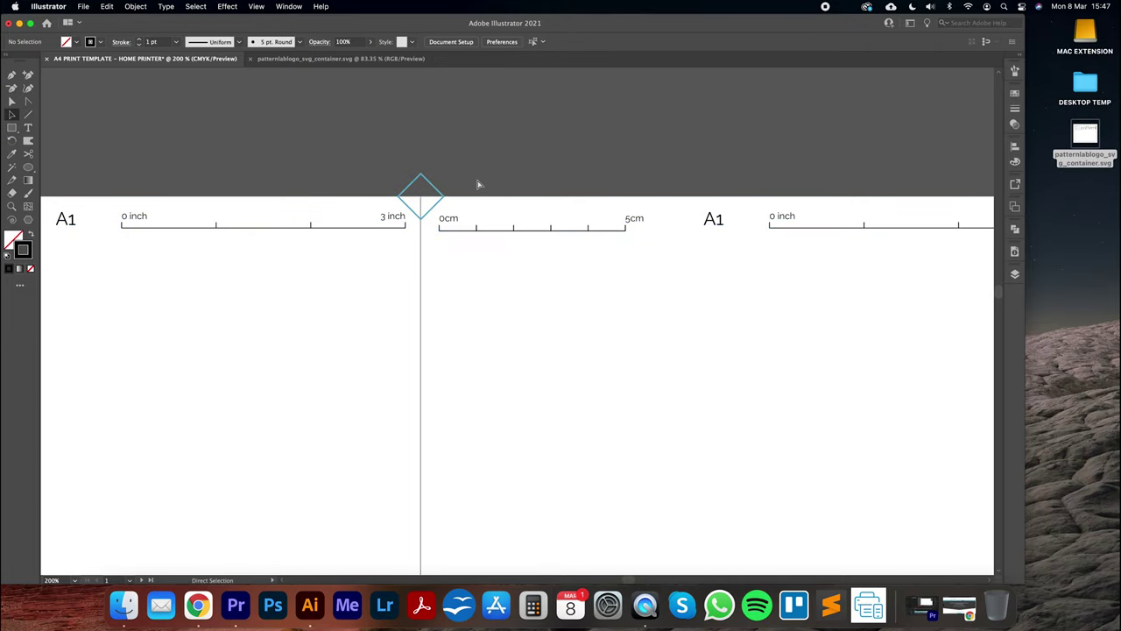
Step: Select all artwork of the first page row, including the diamonds on page A1's left edge
{"action": "key", "text": "super+minus"}
{"action": "key", "text": "super+minus"}
{"action": "key", "text": "super+minus"}
{"action": "key", "text": "super+minus"}
{"action": "key", "text": "super+minus"}
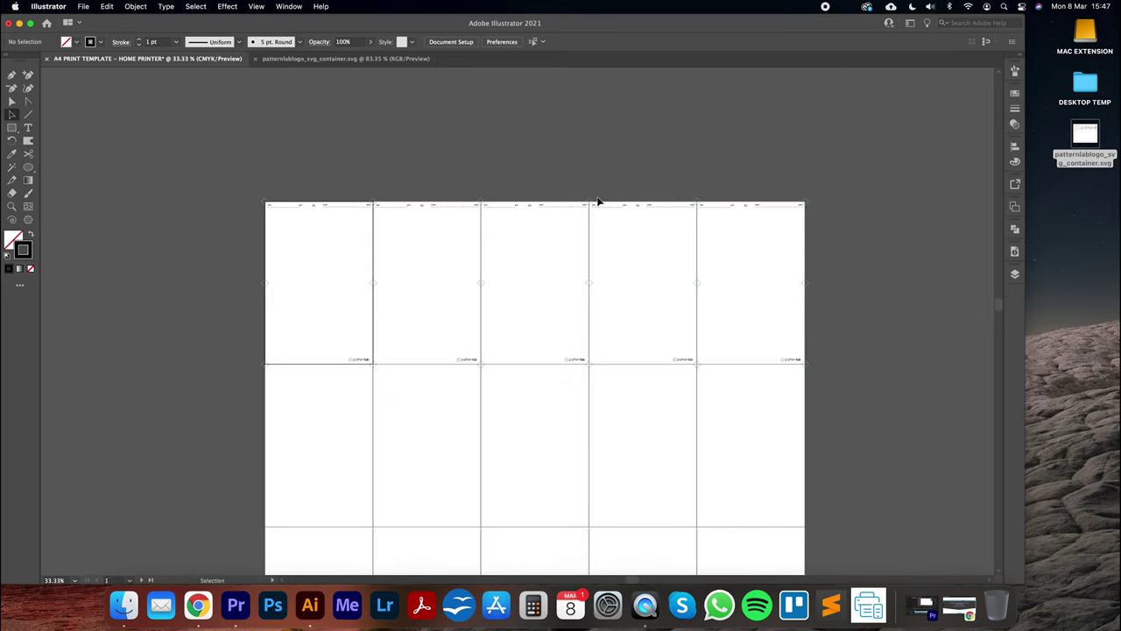
{"action": "key", "text": "super+plus"}
{"action": "key", "text": "super+plus"}
{"action": "key", "text": "super+plus"}
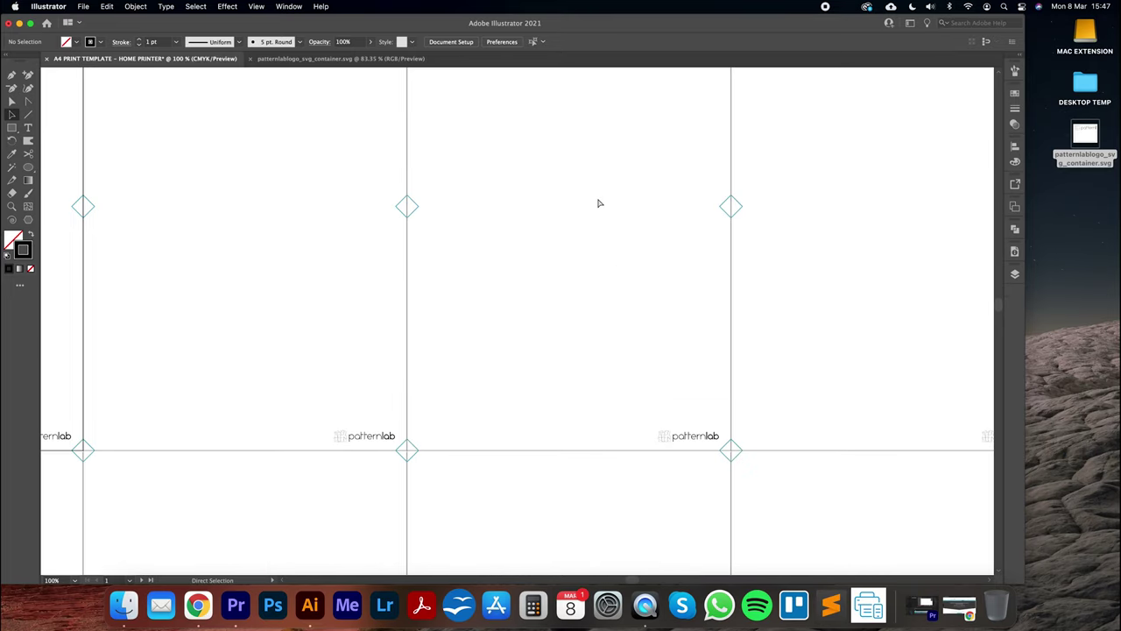
{"action": "key", "text": "super+minus"}
{"action": "mouse_move", "coordinate": [537, 252]}
{"action": "left_mouse_down"}
{"action": "mouse_move", "coordinate": [552, 198]}
{"action": "mouse_move", "coordinate": [539, 241]}
{"action": "left_mouse_up"}
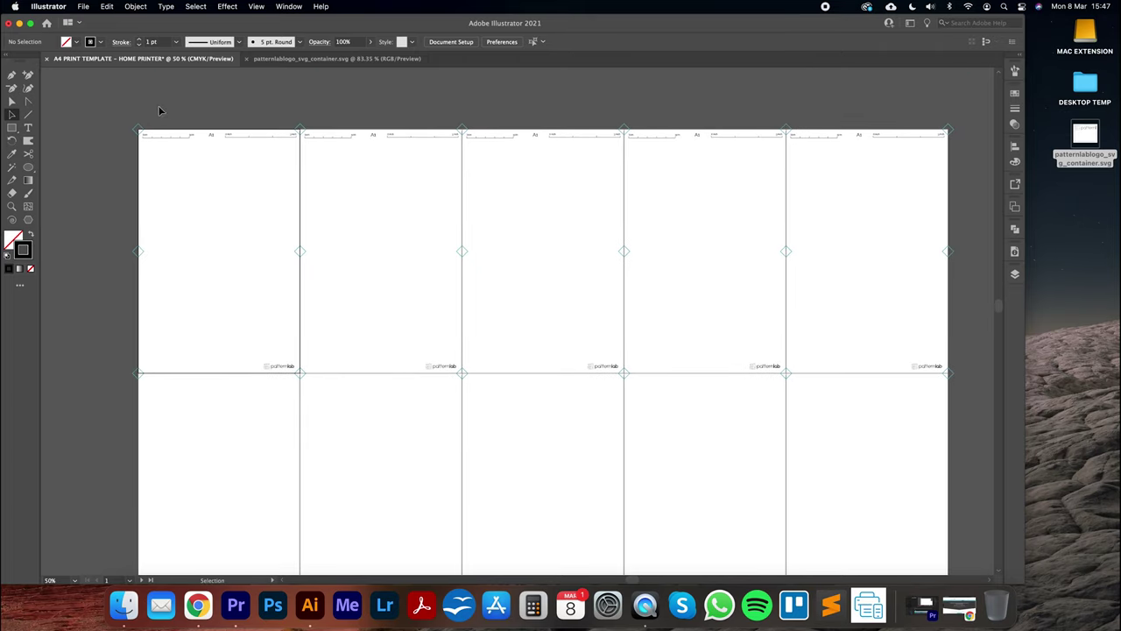
{"action": "left_click_drag", "start_coordinate": [125, 113], "coordinate": [960, 436]}
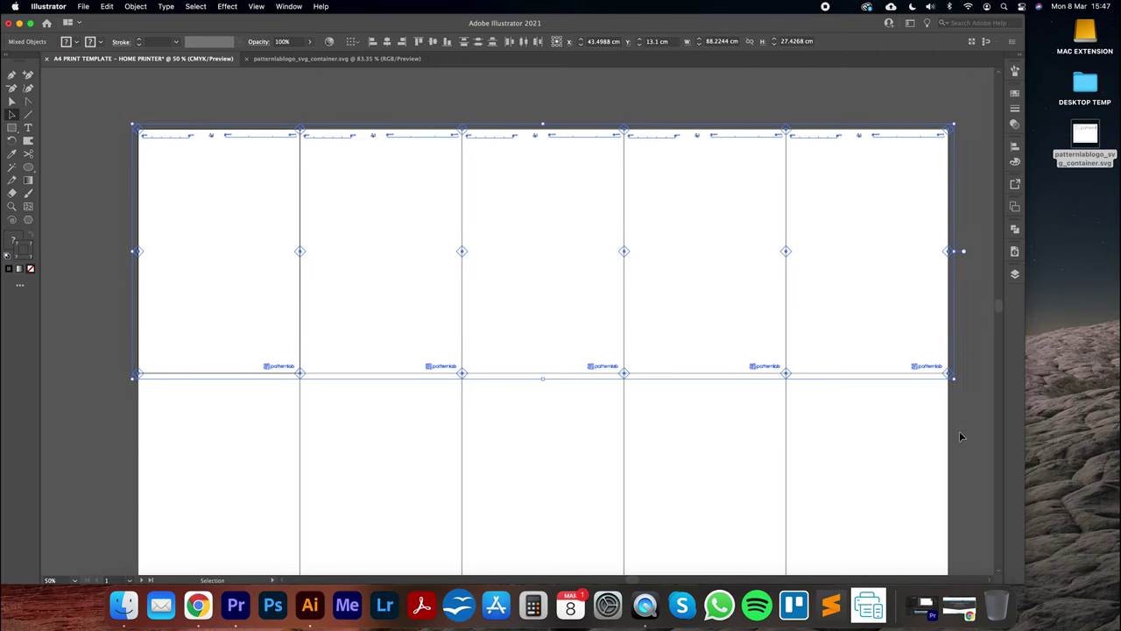
Step: Select all artwork of the first page row and ungroup its page groups
{"action": "left_click", "coordinate": [578, 244]}
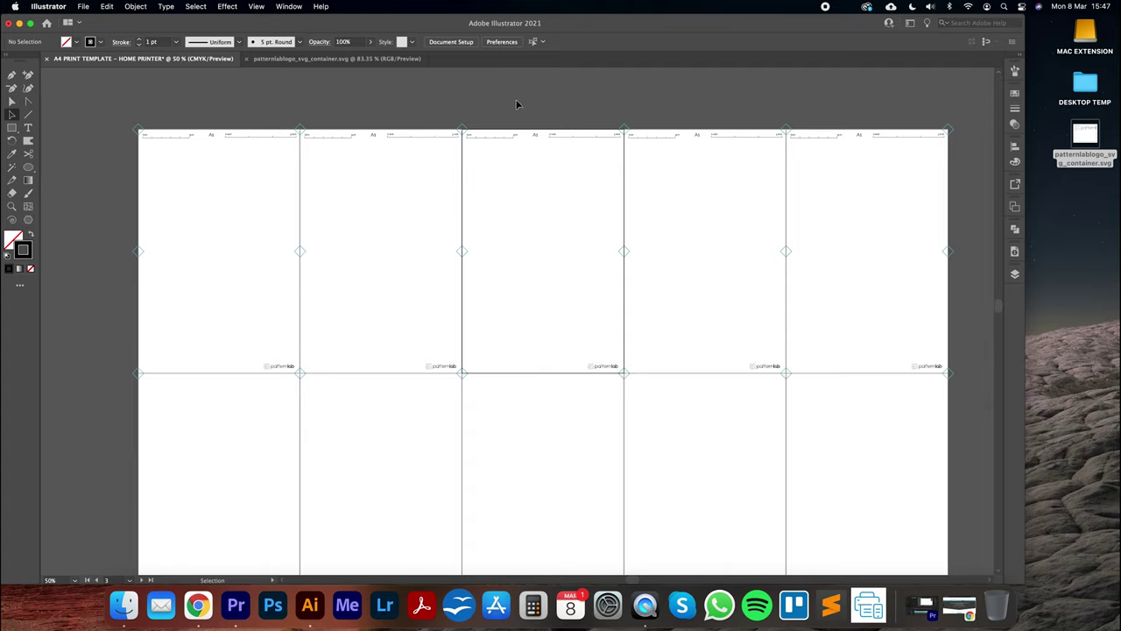
{"action": "left_click_drag", "start_coordinate": [112, 110], "coordinate": [966, 415]}
{"action": "left_click", "coordinate": [135, 6]}
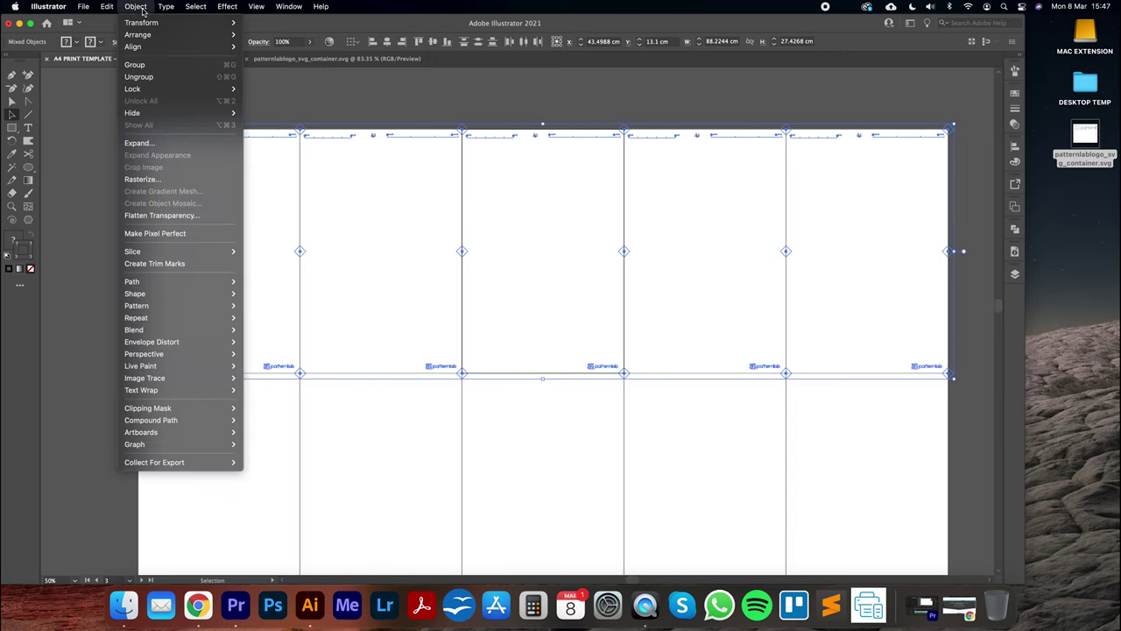
{"action": "left_click", "coordinate": [146, 68]}
{"action": "left_click", "coordinate": [301, 128]}
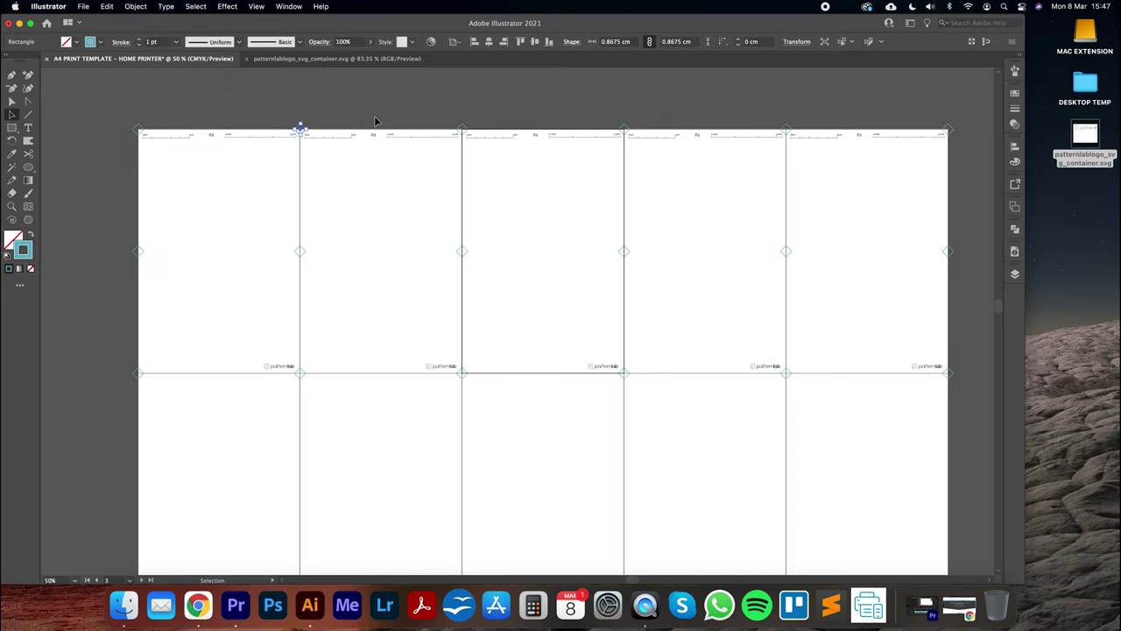
{"action": "left_click", "coordinate": [625, 129]}
{"action": "left_click", "coordinate": [121, 166]}
{"action": "left_click_drag", "start_coordinate": [133, 140], "coordinate": [952, 396]}
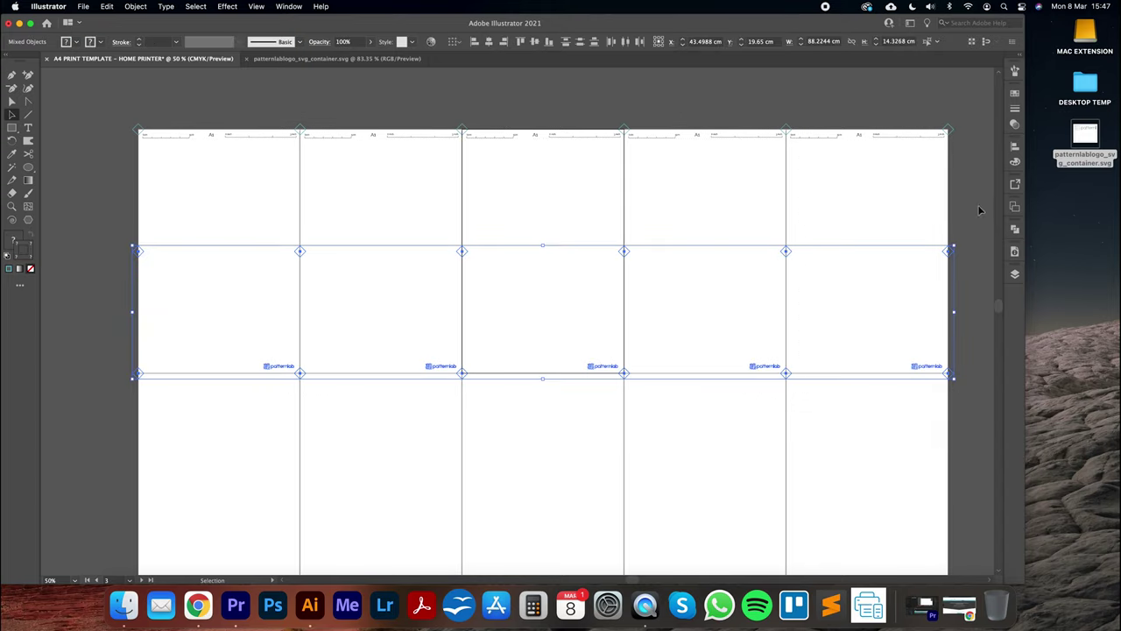
Step: Select all artwork of the first page row except the diamonds along its top edge
{"action": "left_click_drag", "start_coordinate": [111, 116], "coordinate": [911, 404]}
{"action": "left_click_drag", "start_coordinate": [464, 235], "coordinate": [563, 295]}
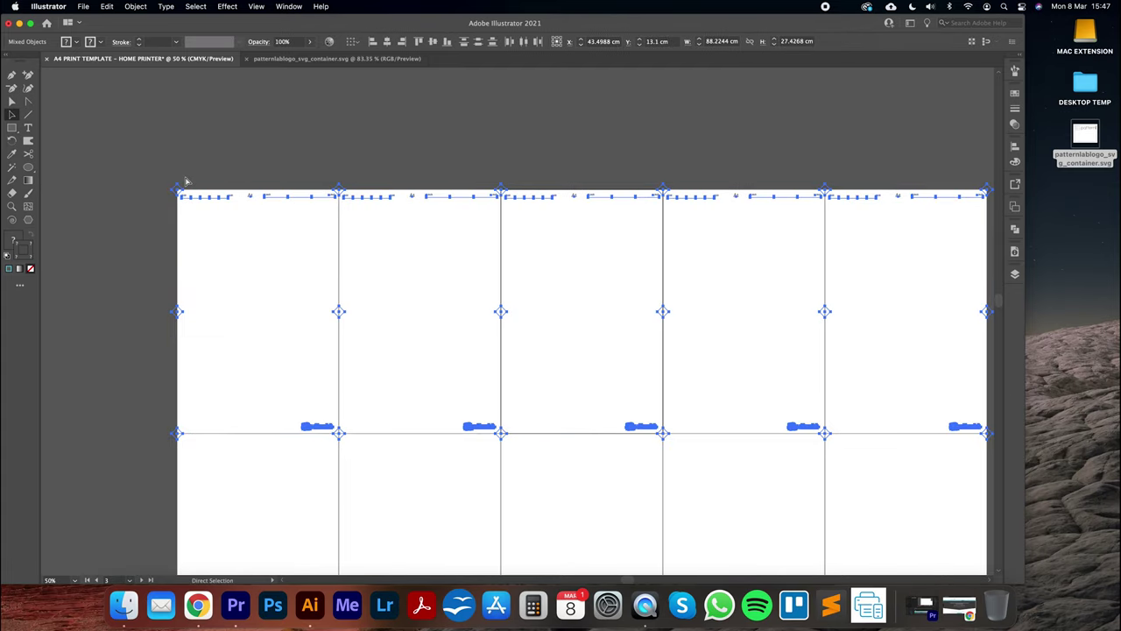
{"action": "key", "text": "super+="}
{"action": "key", "text": "super+="}
{"action": "left_click_drag", "start_coordinate": [510, 176], "coordinate": [543, 378]}
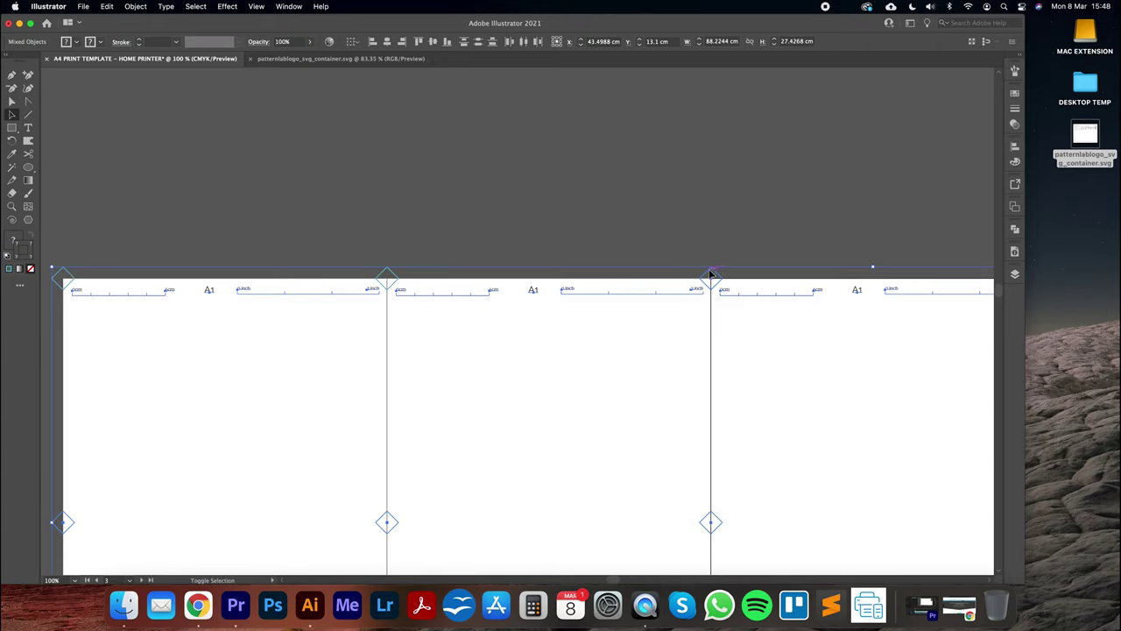
{"action": "left_click_drag", "start_coordinate": [884, 217], "coordinate": [323, 196]}
{"action": "left_click", "coordinate": [478, 261], "text": "shift"}
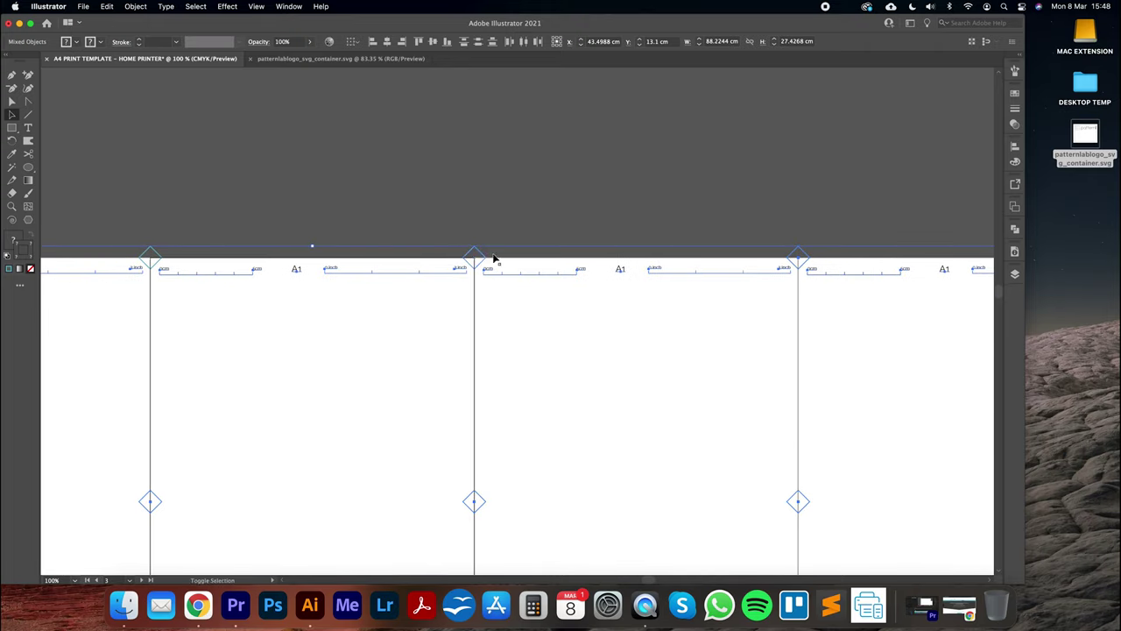
{"action": "left_click_drag", "start_coordinate": [765, 197], "coordinate": [465, 190]}
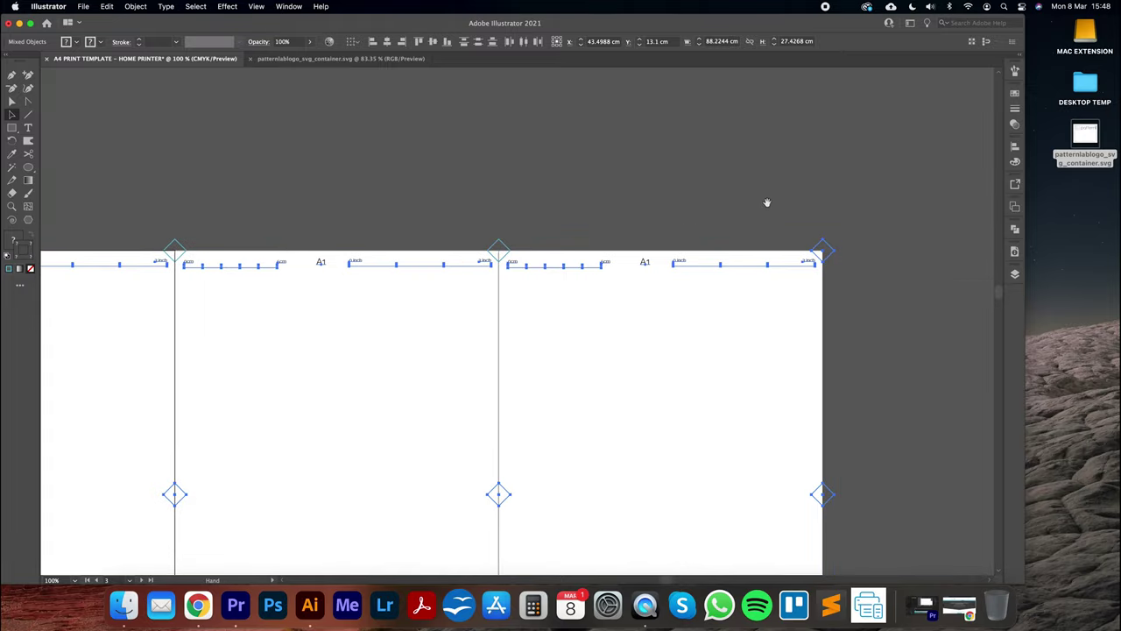
{"action": "scroll", "coordinate": [699, 259], "scroll_direction": "right", "scroll_amount": 4}
{"action": "left_click", "coordinate": [683, 251], "text": "shift"}
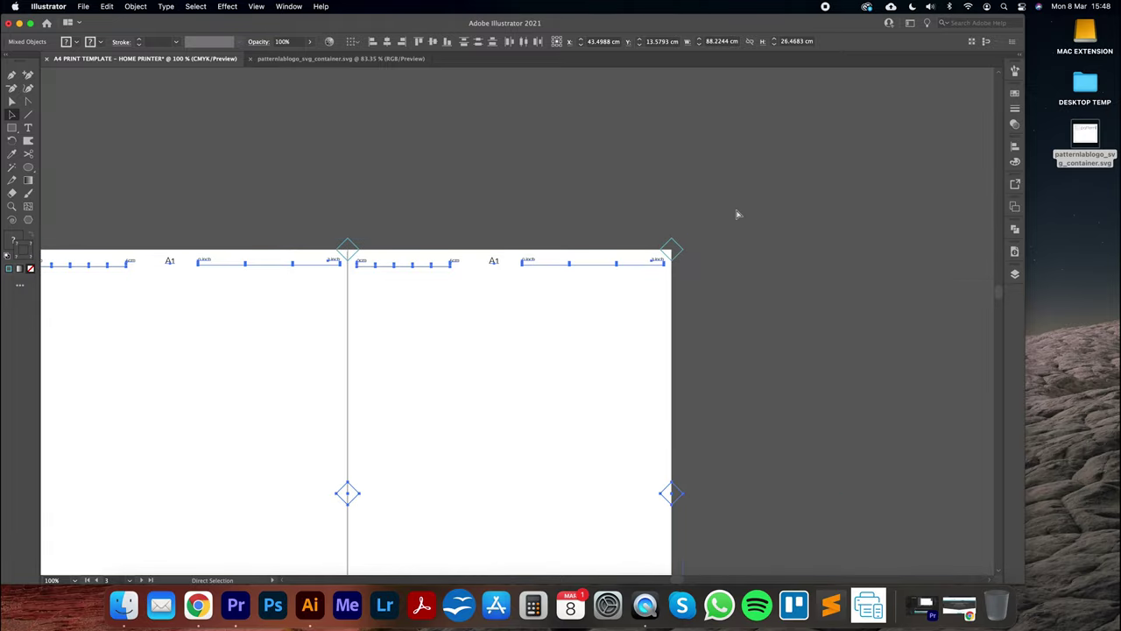
Step: Group the selected first-row artwork, leaving the top-edge diamonds out of the group
{"action": "key", "text": "super+minus"}
{"action": "key", "text": "super+minus"}
{"action": "left_click_drag", "start_coordinate": [717, 258], "coordinate": [705, 177]}
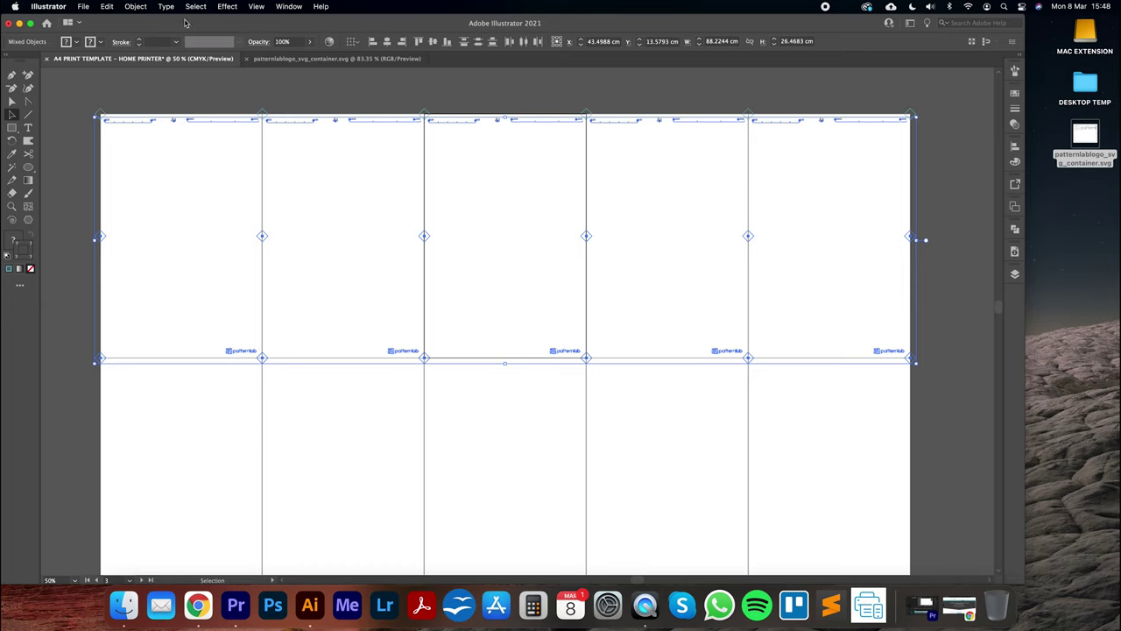
{"action": "left_click", "coordinate": [131, 7]}
{"action": "left_click", "coordinate": [140, 63]}
Step: Duplicate the first-row group straight down by about 26.19 cm onto the second page row, placing its diamonds on the page corners
{"action": "scroll", "coordinate": [328, 369], "scroll_direction": "down", "scroll_amount": 2}
{"action": "scroll", "coordinate": [328, 370], "scroll_direction": "left", "scroll_amount": 1}
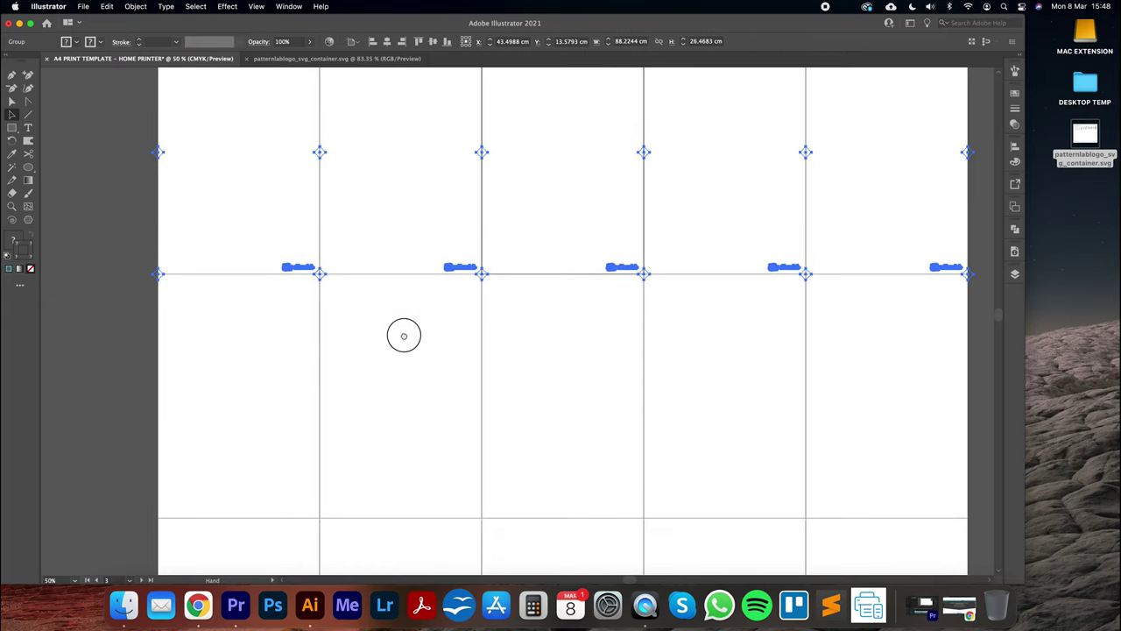
{"action": "key", "text": "super+plus"}
{"action": "left_click_drag", "start_coordinate": [395, 358], "coordinate": [568, 193]}
{"action": "left_click_drag", "start_coordinate": [421, 385], "coordinate": [544, 223]}
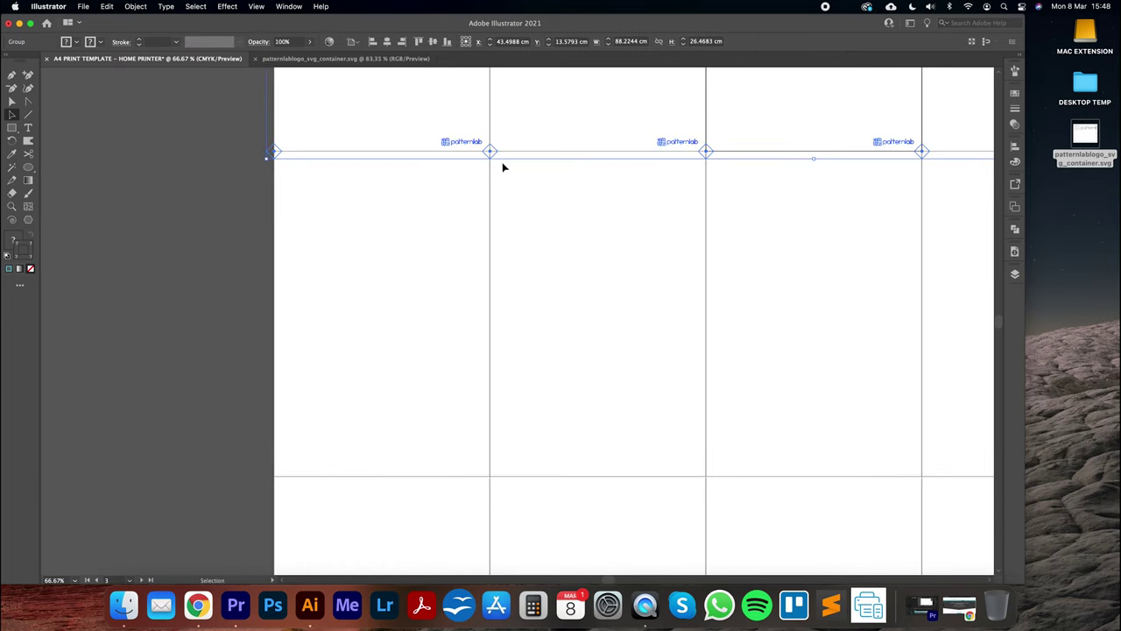
{"action": "left_click_drag", "start_coordinate": [491, 153], "coordinate": [489, 477]}
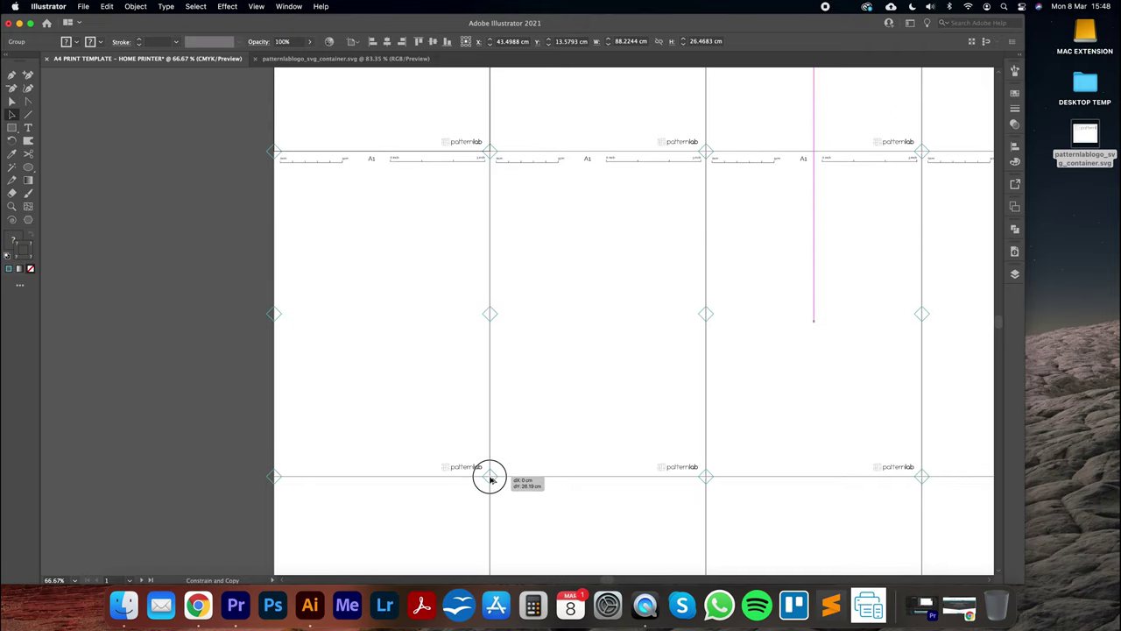
{"action": "left_click_drag", "start_coordinate": [489, 476], "coordinate": [490, 477]}
Step: Repeat the last duplication to fill the third page row with the same artwork
{"action": "key", "text": "super+a"}
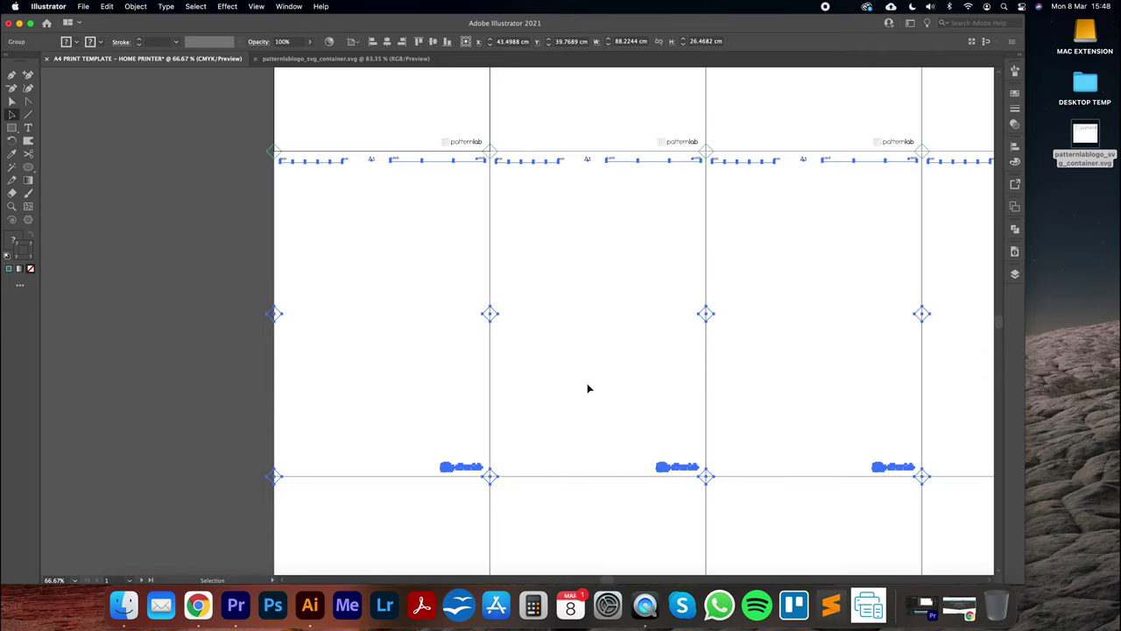
{"action": "key", "text": "super+minus"}
{"action": "key", "text": "super+minus"}
{"action": "key", "text": "v"}
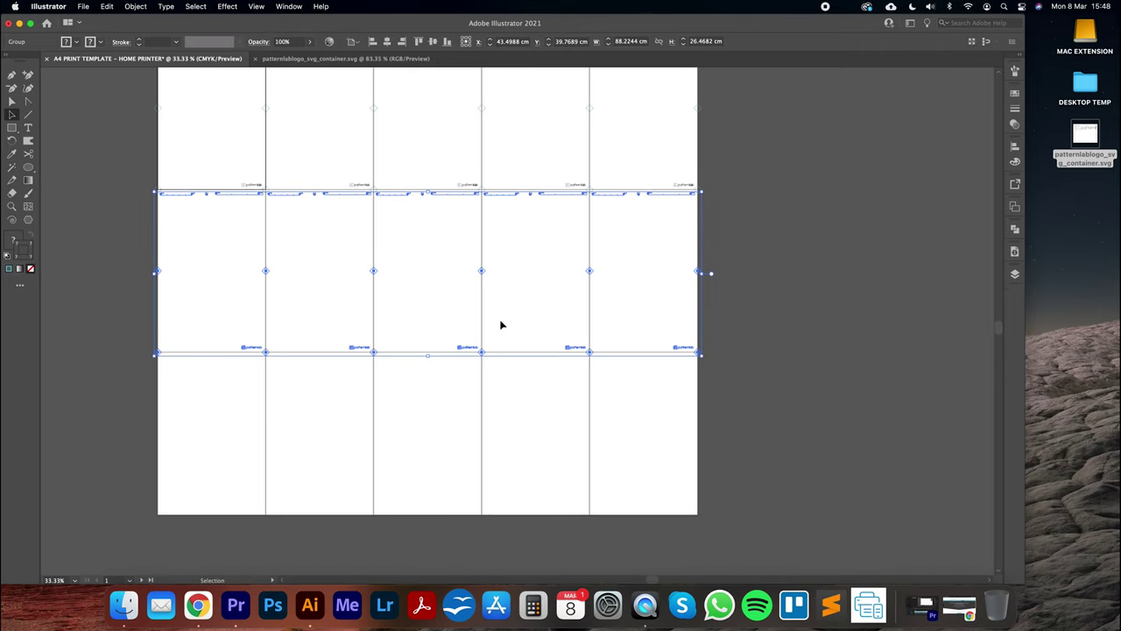
{"action": "key", "text": "a"}
{"action": "key", "text": "v"}
{"action": "key", "text": "a"}
{"action": "key", "text": "super+d"}
{"action": "key", "text": "v"}
{"action": "key", "text": "a"}
Step: Try to snap the third-row group so that a bottom-edge diamond is centred on the page corner
{"action": "key", "text": "super+1"}
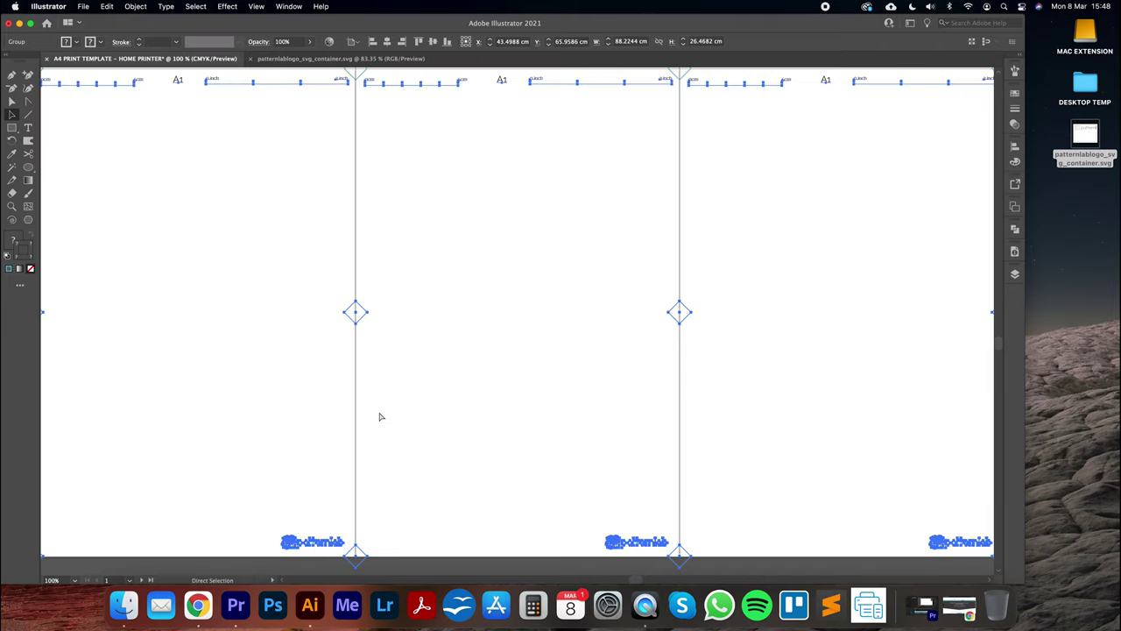
{"action": "scroll", "coordinate": [288, 506], "scroll_direction": "down", "scroll_amount": 4}
{"action": "scroll", "coordinate": [288, 505], "scroll_direction": "right", "scroll_amount": 4}
{"action": "key", "text": "super+="}
{"action": "key", "text": "super+="}
{"action": "key", "text": "super+="}
{"action": "left_click_drag", "start_coordinate": [409, 403], "coordinate": [604, 96]}
{"action": "left_click_drag", "start_coordinate": [687, 310], "coordinate": [585, 52]}
{"action": "left_click_drag", "start_coordinate": [699, 437], "coordinate": [121, 362]}
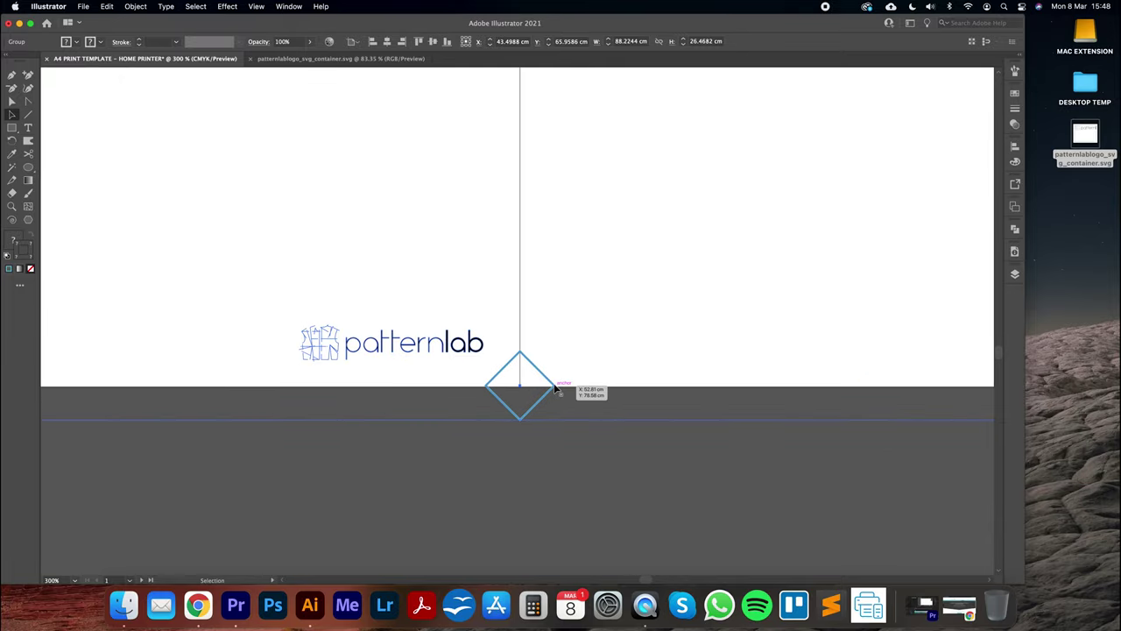
{"action": "key", "text": "super"}
{"action": "left_click_drag", "start_coordinate": [519, 388], "coordinate": [522, 391]}
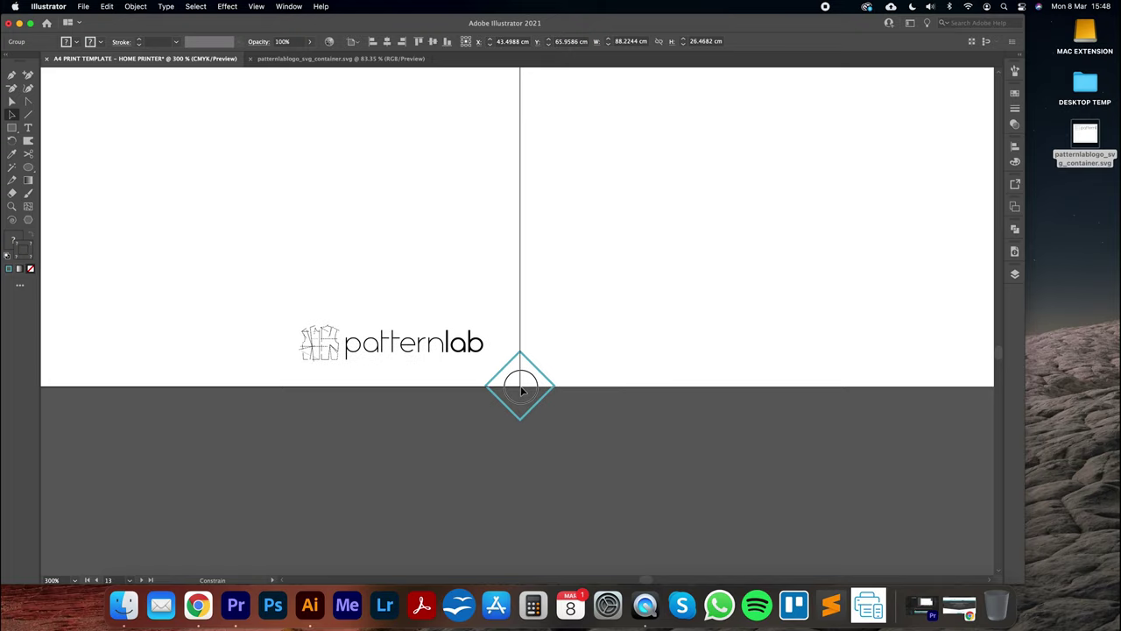
Step: Save the document and move the third-row group down about 0.02 cm to centre a bottom-edge diamond on the page corner
{"action": "key", "text": "super+equal"}
{"action": "key", "text": "super+equal"}
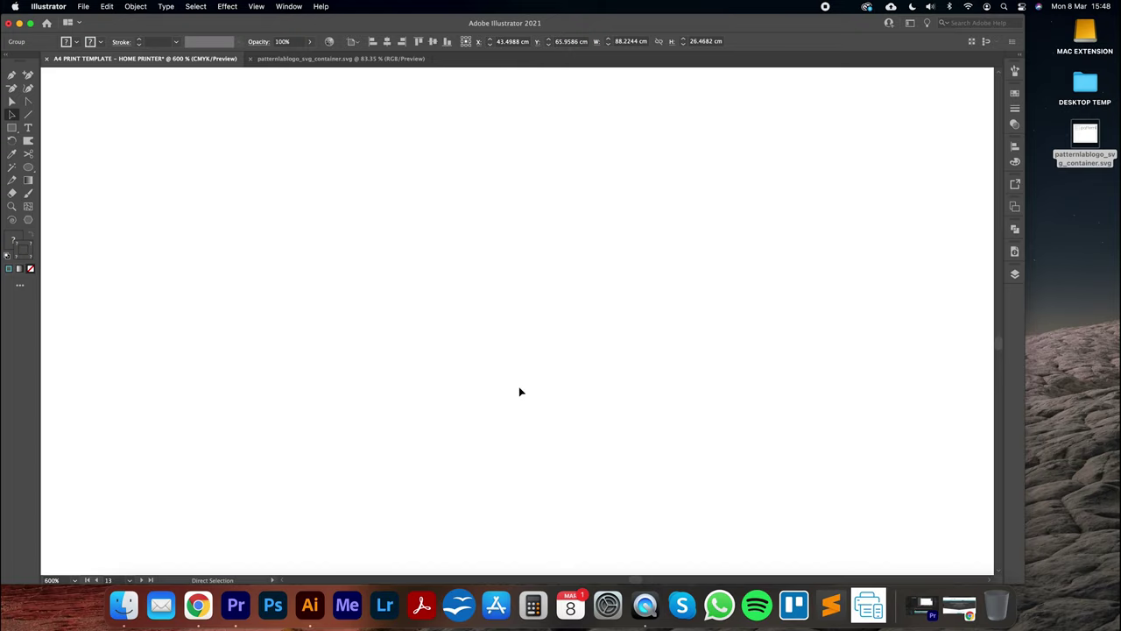
{"action": "scroll", "coordinate": [669, 390], "scroll_direction": "down", "scroll_amount": 5}
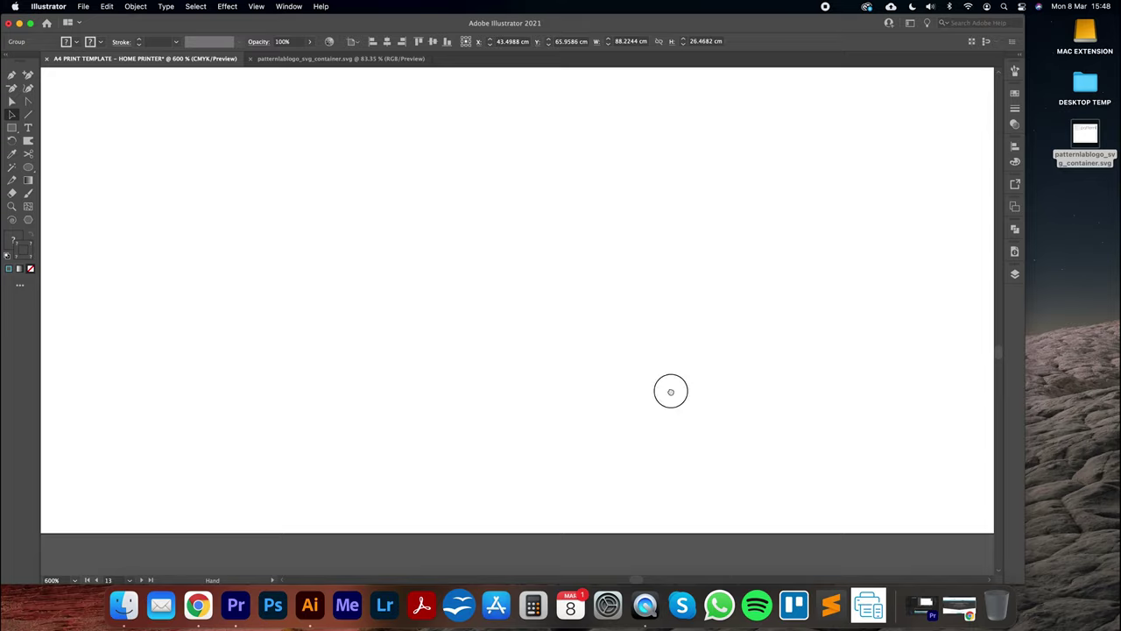
{"action": "left_click_drag", "start_coordinate": [474, 242], "coordinate": [919, 271]}
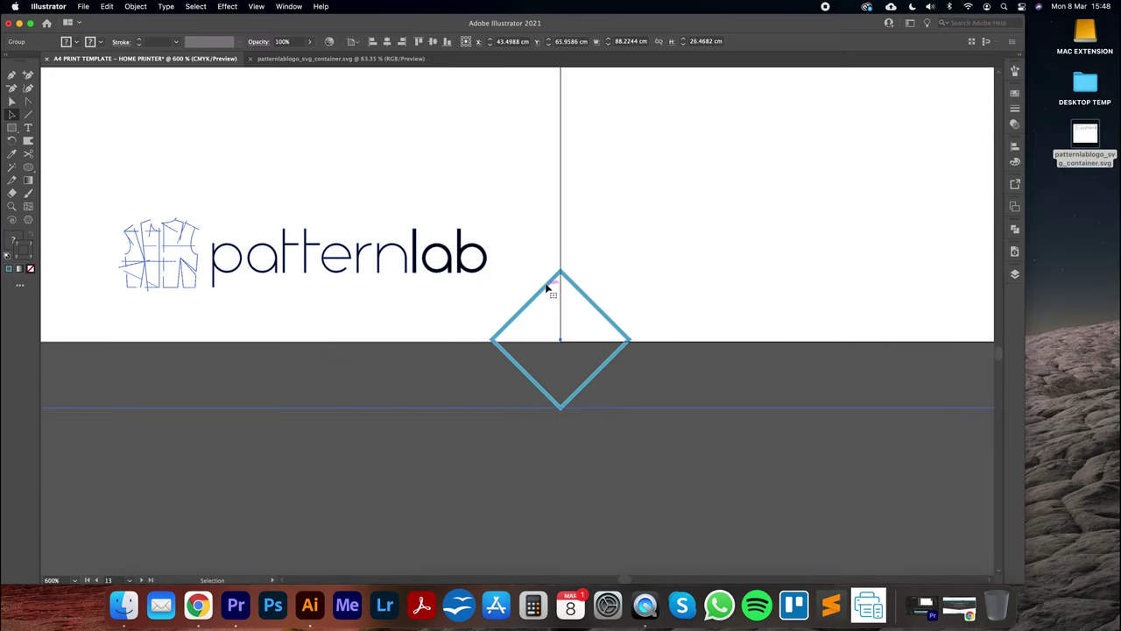
{"action": "key", "text": "Down"}
{"action": "key", "text": "Up"}
{"action": "key", "text": "super+s"}
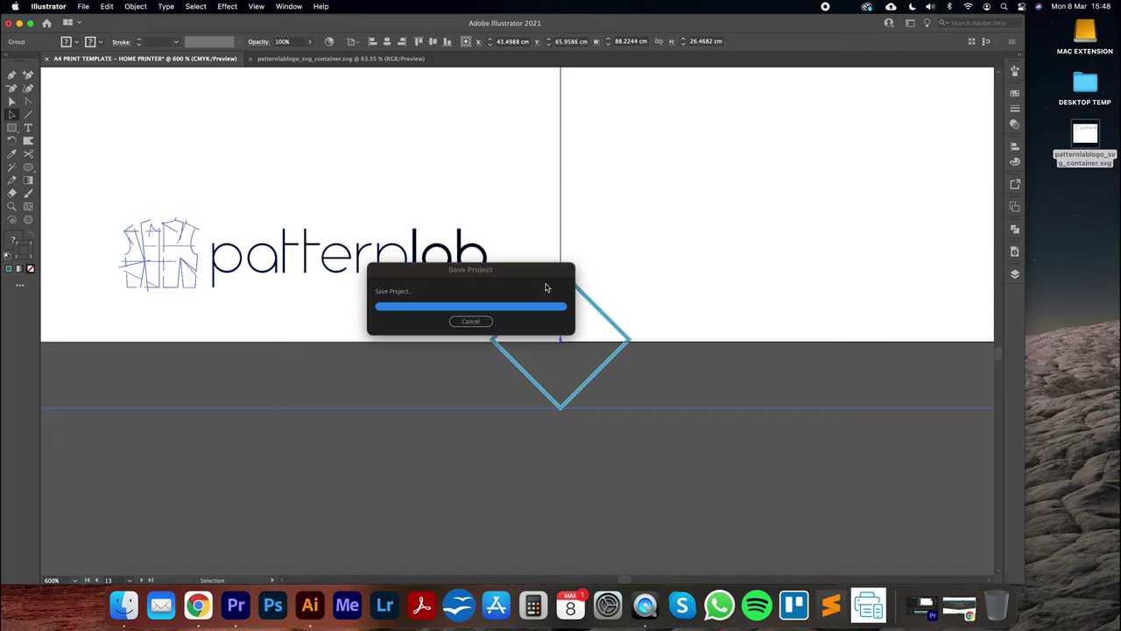
{"action": "mouse_move", "coordinate": [560, 341]}
{"action": "left_mouse_down"}
{"action": "mouse_move", "coordinate": [565, 401]}
{"action": "mouse_move", "coordinate": [563, 342]}
{"action": "left_mouse_up"}
Step: Deselect the third-row group and examine its bottom-edge diamonds and logos and the layout of all three page rows
{"action": "key", "text": "super+minus"}
{"action": "key", "text": "super+minus"}
{"action": "key", "text": "super+minus"}
{"action": "key", "text": "super+minus"}
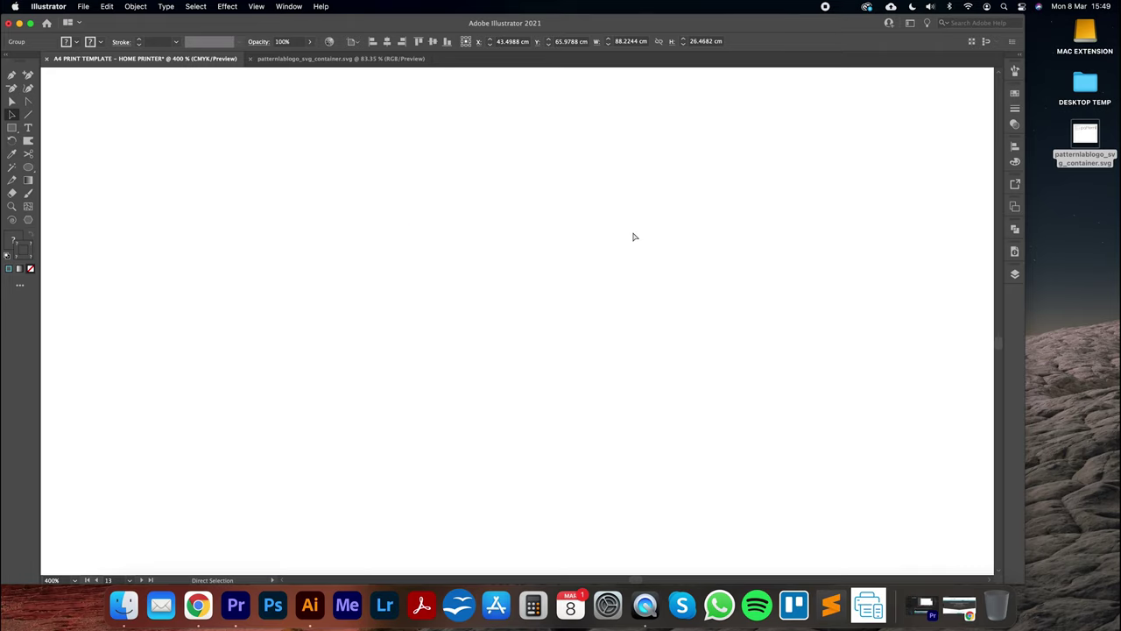
{"action": "key", "text": "super+minus"}
{"action": "key", "text": "super+minus"}
{"action": "key", "text": "super+minus"}
{"action": "key", "text": "v"}
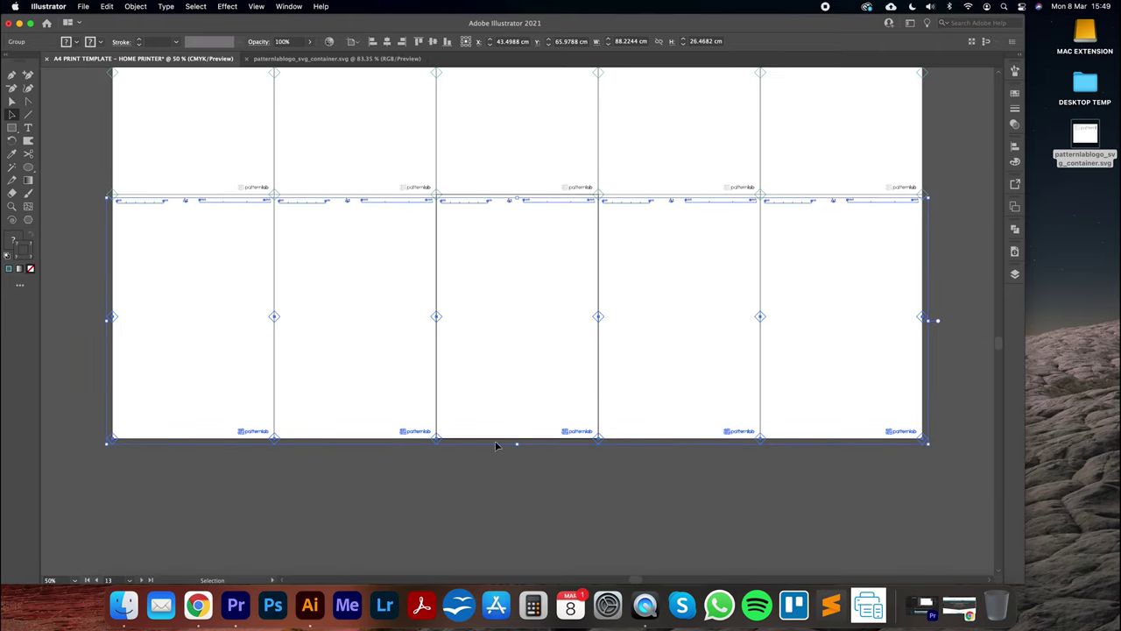
{"action": "left_click", "coordinate": [504, 447]}
{"action": "key", "text": "super+equal"}
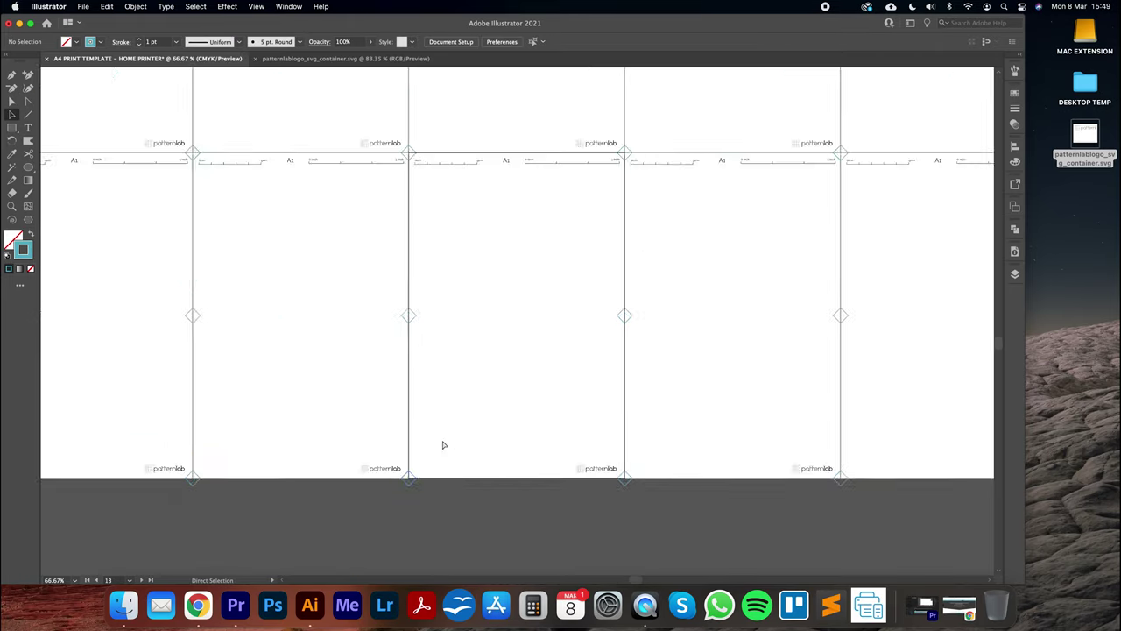
{"action": "key", "text": "super+equal"}
{"action": "key", "text": "super+equal"}
{"action": "scroll", "coordinate": [465, 377], "scroll_direction": "down", "scroll_amount": 4}
{"action": "scroll", "coordinate": [465, 377], "scroll_direction": "left", "scroll_amount": 3}
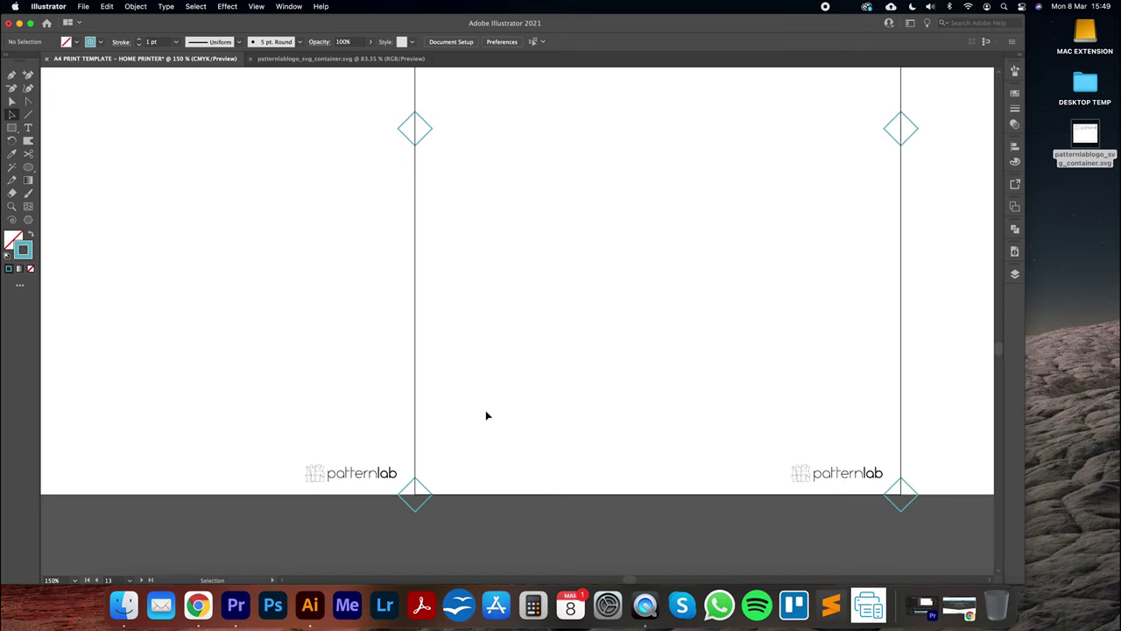
{"action": "key", "text": "super+minus"}
{"action": "key", "text": "super+minus"}
{"action": "key", "text": "super+minus"}
{"action": "key", "text": "super+minus"}
{"action": "key", "text": "super+minus"}
{"action": "left_click_drag", "start_coordinate": [677, 326], "coordinate": [613, 460]}
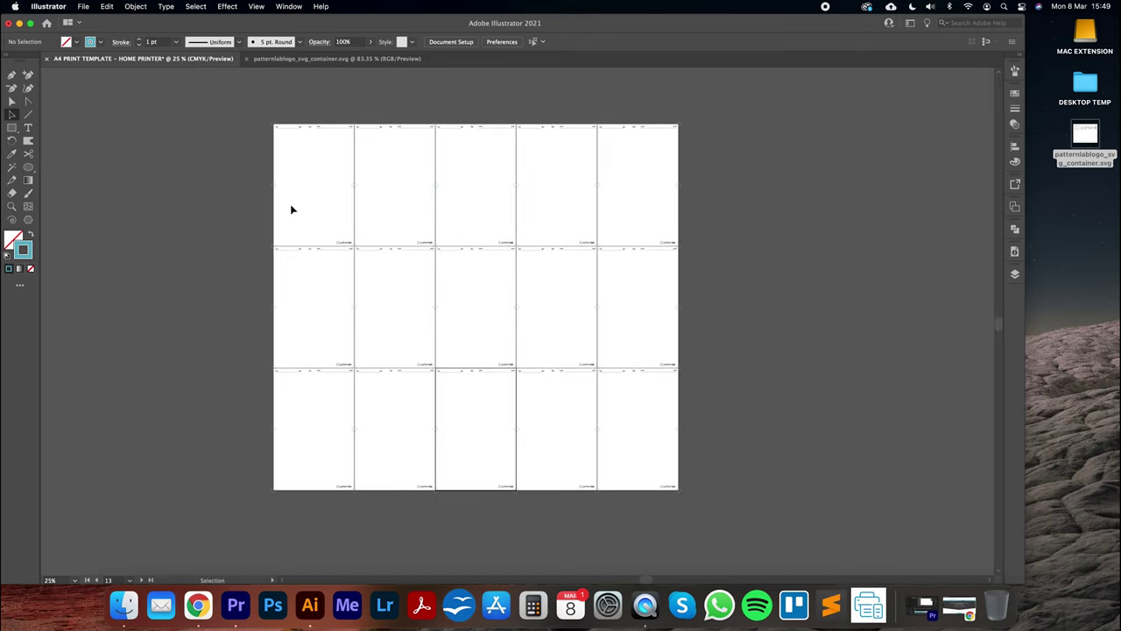
Step: Select the artwork of all three rows and examine the diamond, logos and scale bars where four pages meet
{"action": "left_click", "coordinate": [12, 100]}
{"action": "left_click", "coordinate": [9, 112]}
{"action": "left_click_drag", "start_coordinate": [262, 189], "coordinate": [706, 541]}
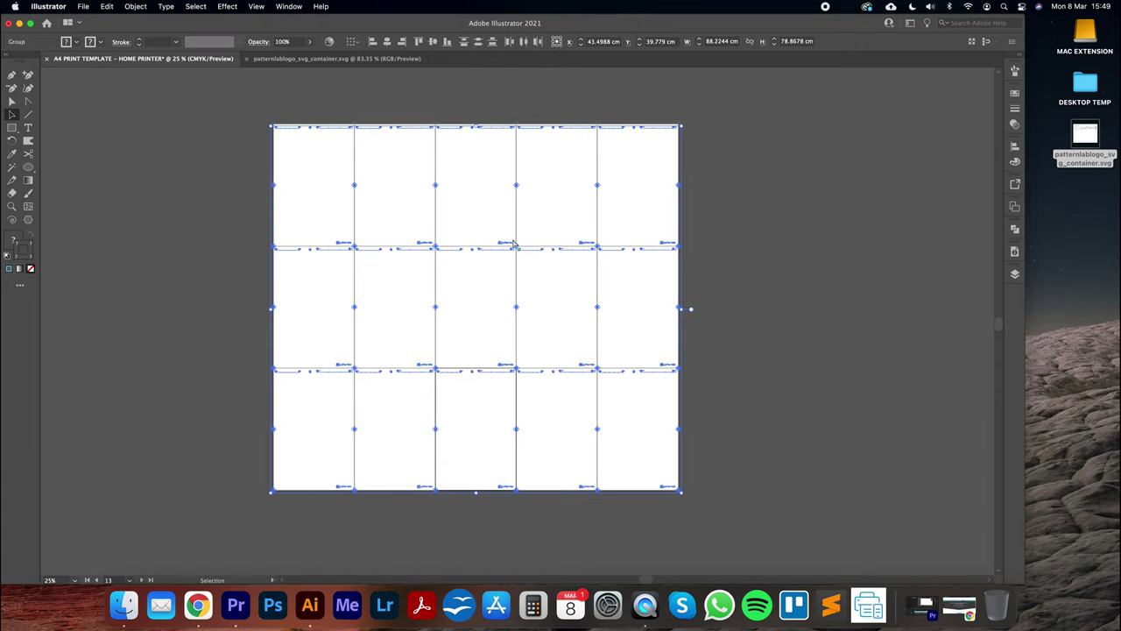
{"action": "key", "text": "a"}
{"action": "key", "text": "super+equal"}
{"action": "key", "text": "super+equal"}
{"action": "key", "text": "super+equal"}
{"action": "key", "text": "super+equal"}
{"action": "left_click_drag", "start_coordinate": [514, 243], "coordinate": [588, 158]}
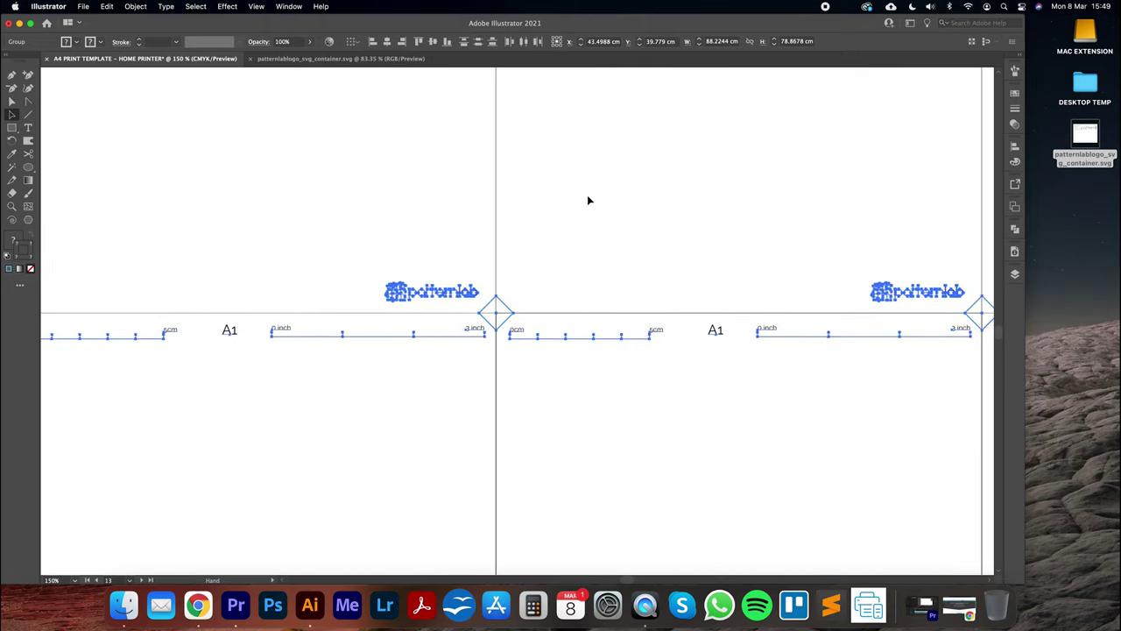
{"action": "left_click", "coordinate": [588, 200]}
{"action": "scroll", "coordinate": [528, 319], "scroll_direction": "down", "scroll_amount": 3}
{"action": "key", "text": "a"}
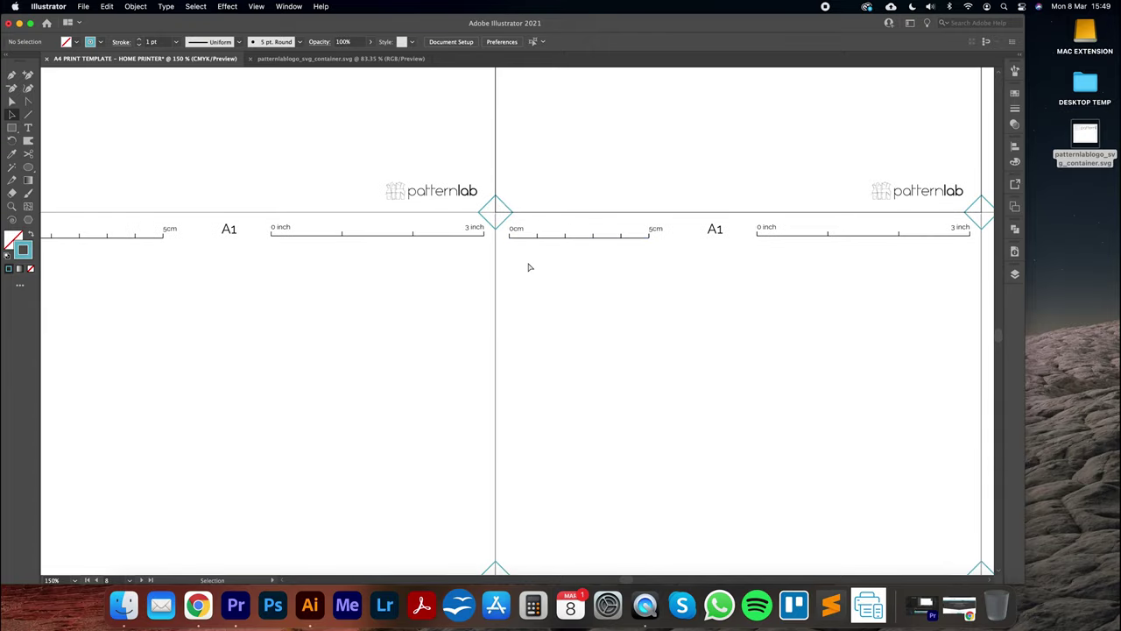
Step: Check the grouping by selecting the third-row group alone and the artwork of all three rows together, and deselect everything
{"action": "key", "text": "super+minus"}
{"action": "key", "text": "super+minus"}
{"action": "key", "text": "super+minus"}
{"action": "key", "text": "super+minus"}
{"action": "scroll", "coordinate": [514, 338], "scroll_direction": "right", "scroll_amount": 2}
{"action": "key", "text": "v"}
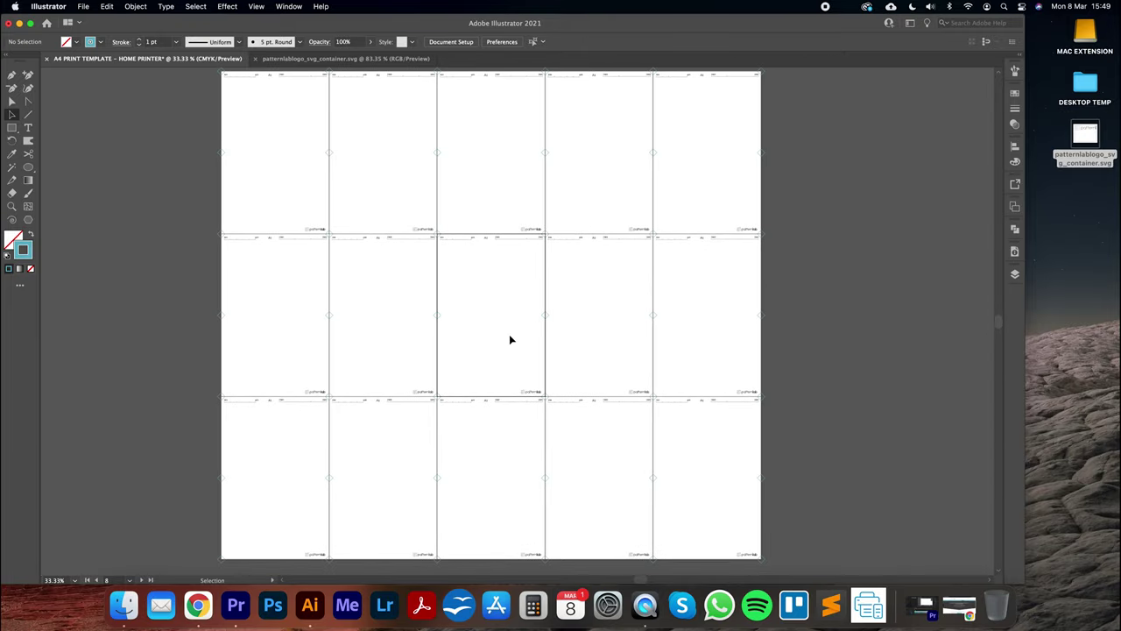
{"action": "key", "text": "super+minus"}
{"action": "scroll", "coordinate": [508, 333], "scroll_direction": "down", "scroll_amount": 3}
{"action": "scroll", "coordinate": [499, 298], "scroll_direction": "right", "scroll_amount": 1}
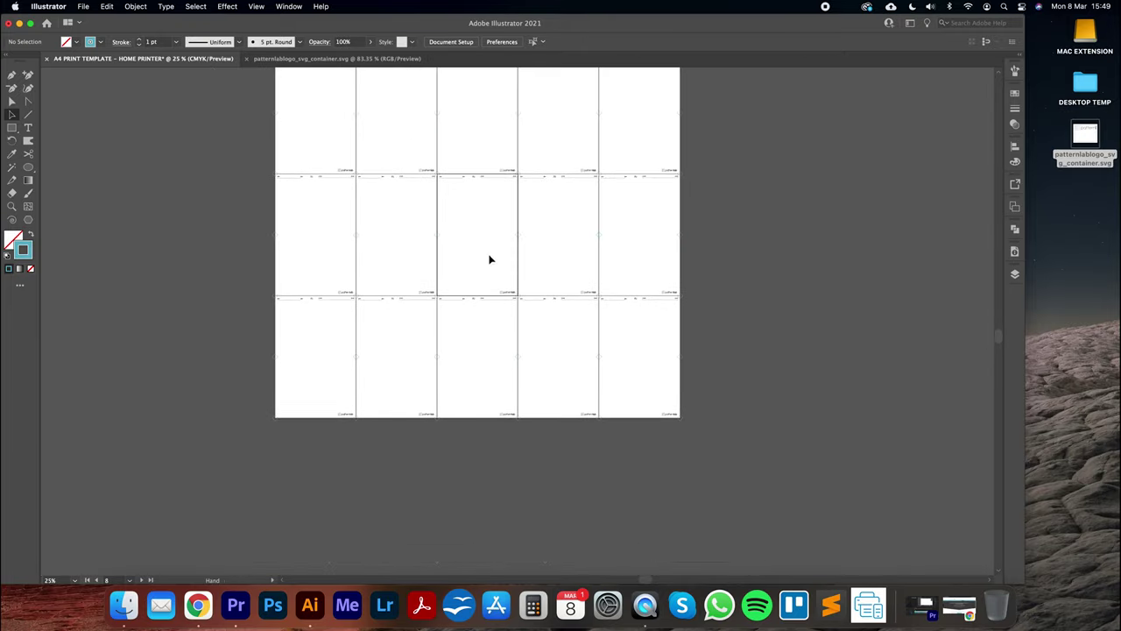
{"action": "left_click_drag", "start_coordinate": [330, 347], "coordinate": [604, 411]}
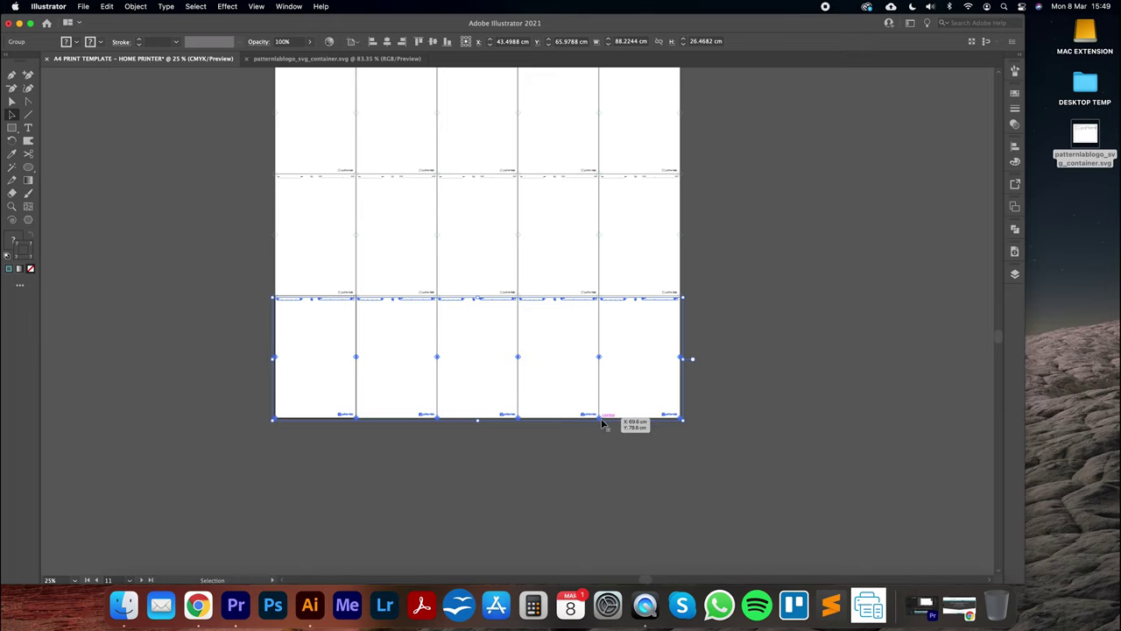
{"action": "scroll", "coordinate": [742, 313], "scroll_direction": "up", "scroll_amount": 3}
{"action": "left_click", "coordinate": [741, 313]}
{"action": "left_click_drag", "start_coordinate": [723, 237], "coordinate": [181, 521]}
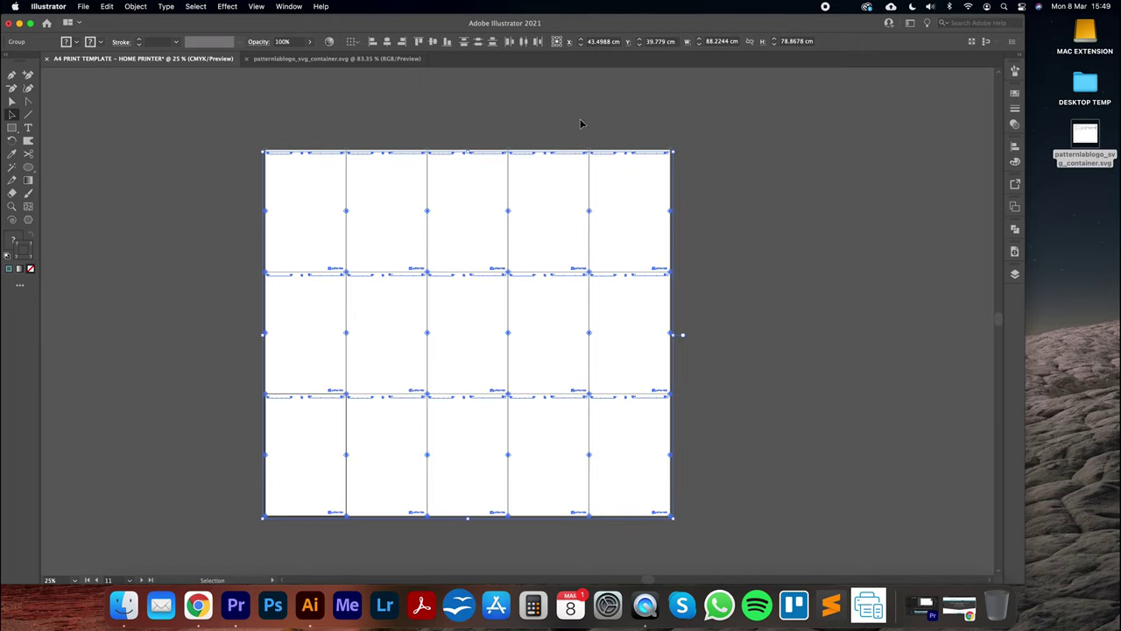
{"action": "left_click", "coordinate": [511, 124]}
Step: Relabel the second and third pages of the first row as A2 and A3
{"action": "key", "text": "super+1"}
{"action": "left_click_drag", "start_coordinate": [306, 168], "coordinate": [614, 399]}
{"action": "left_click_drag", "start_coordinate": [265, 170], "coordinate": [486, 362]}
{"action": "left_click_drag", "start_coordinate": [250, 207], "coordinate": [281, 279]}
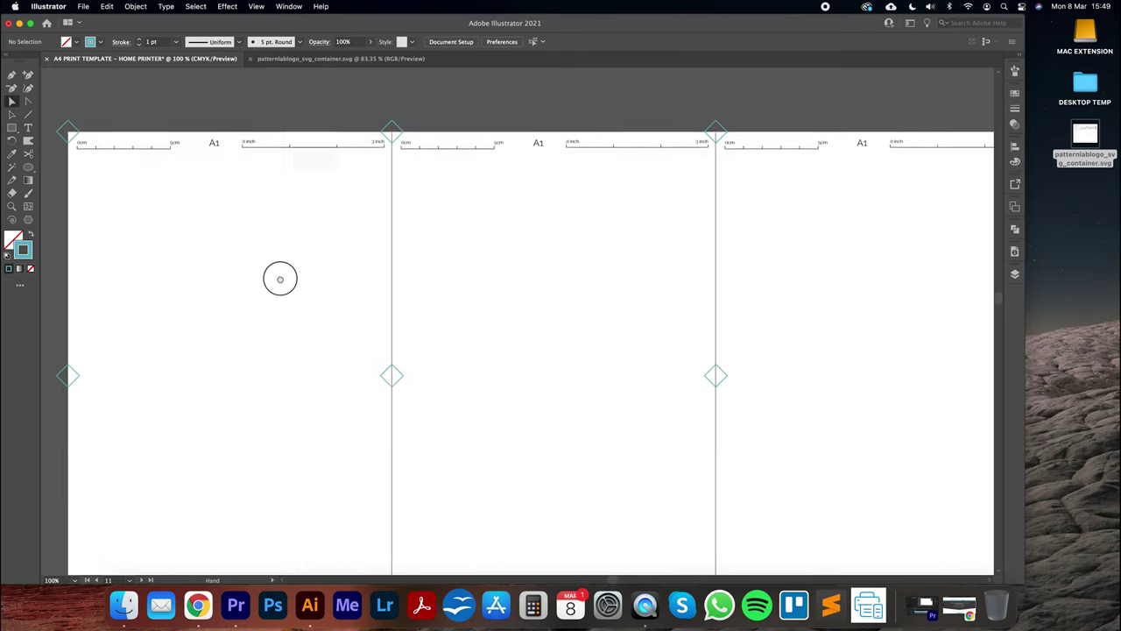
{"action": "scroll", "coordinate": [280, 279], "scroll_direction": "up", "scroll_amount": 2}
{"action": "left_click_drag", "start_coordinate": [697, 316], "coordinate": [549, 173]}
{"action": "key", "text": "super+minus"}
{"action": "left_click", "coordinate": [30, 24]}
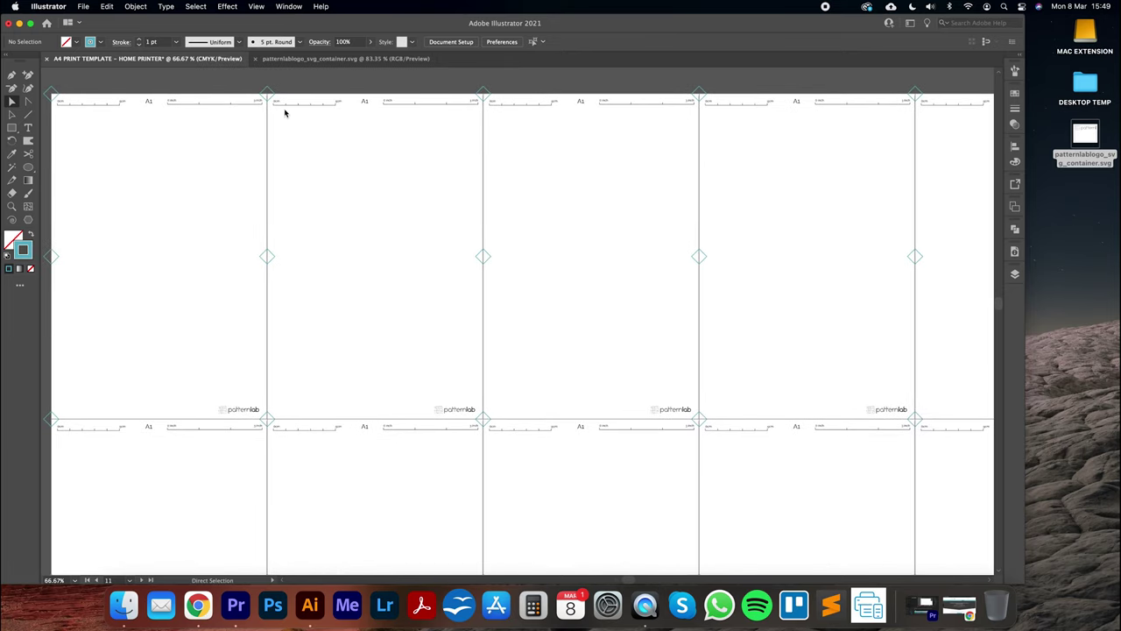
{"action": "double_click", "coordinate": [364, 103]}
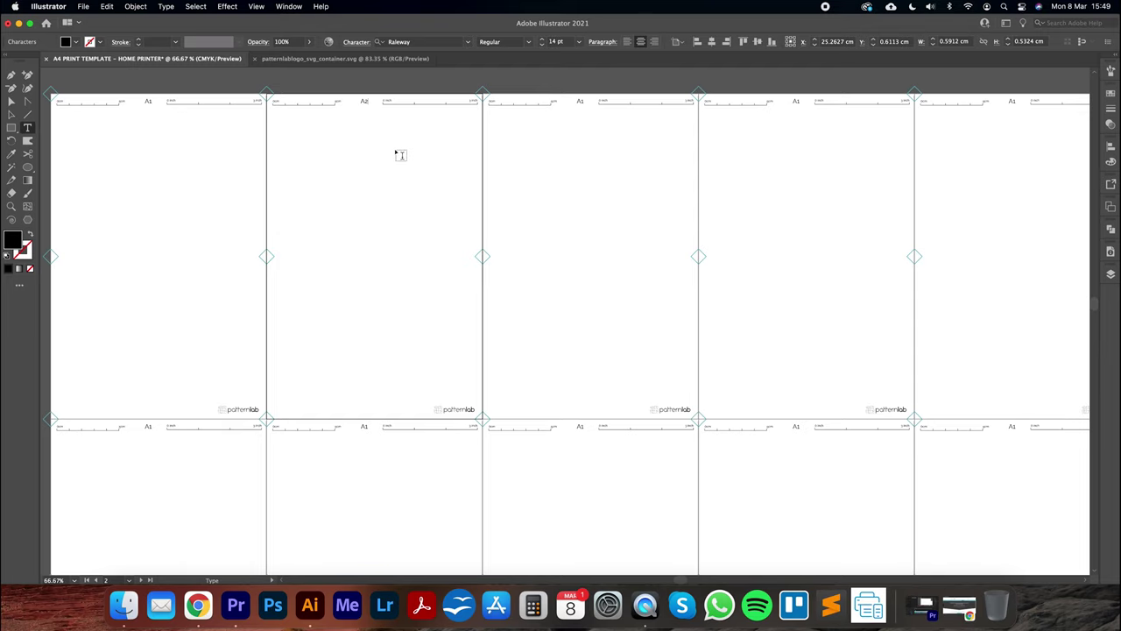
{"action": "double_click", "coordinate": [580, 102]}
{"action": "type", "text": "A3"}
Step: Relabel the fourth and fifth pages of the first row as A4 and A5
{"action": "scroll", "coordinate": [734, 130], "scroll_direction": "right", "scroll_amount": 3}
{"action": "double_click", "coordinate": [717, 102]}
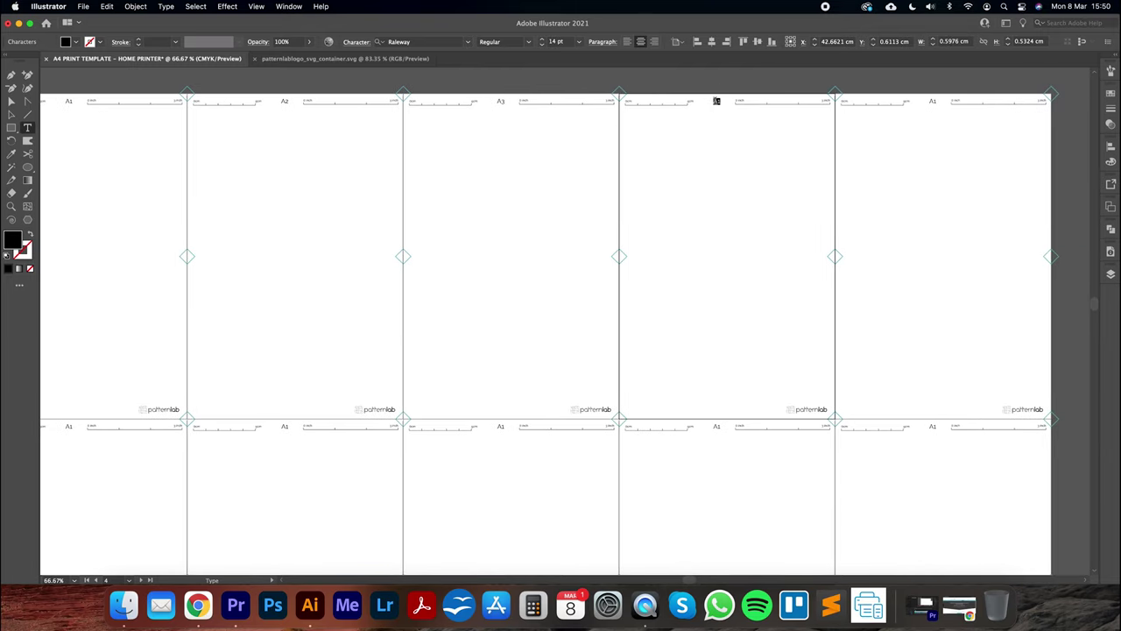
{"action": "type", "text": "A4"}
{"action": "double_click", "coordinate": [931, 101]}
{"action": "type", "text": "A5"}
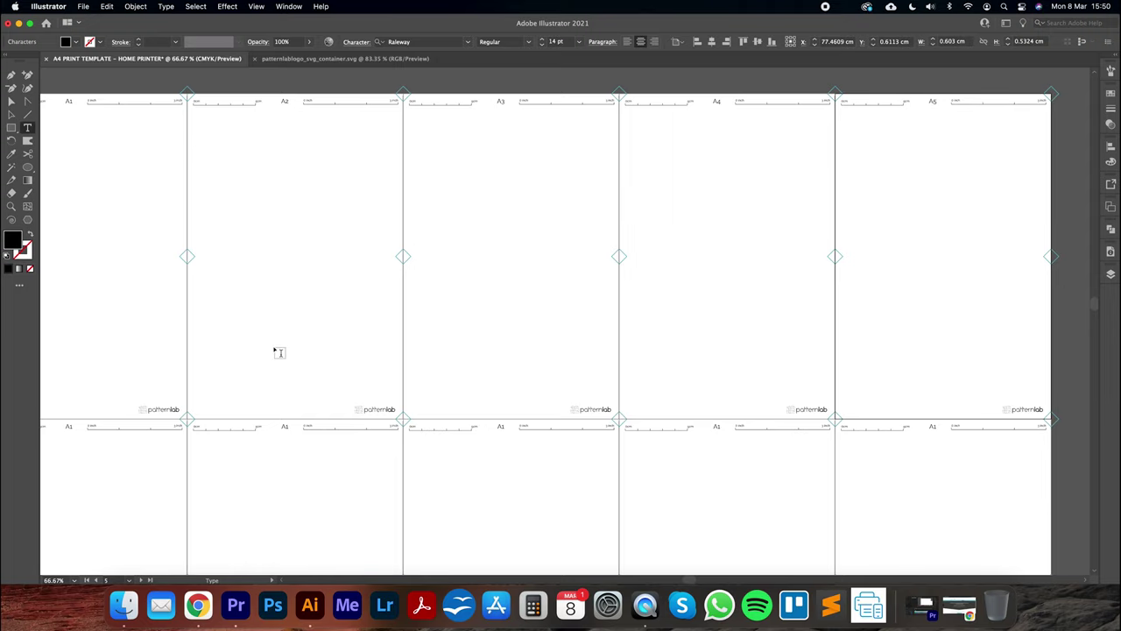
Step: Relabel the first two pages of the second row as B1 and B2
{"action": "scroll", "coordinate": [263, 368], "scroll_direction": "left", "scroll_amount": 3}
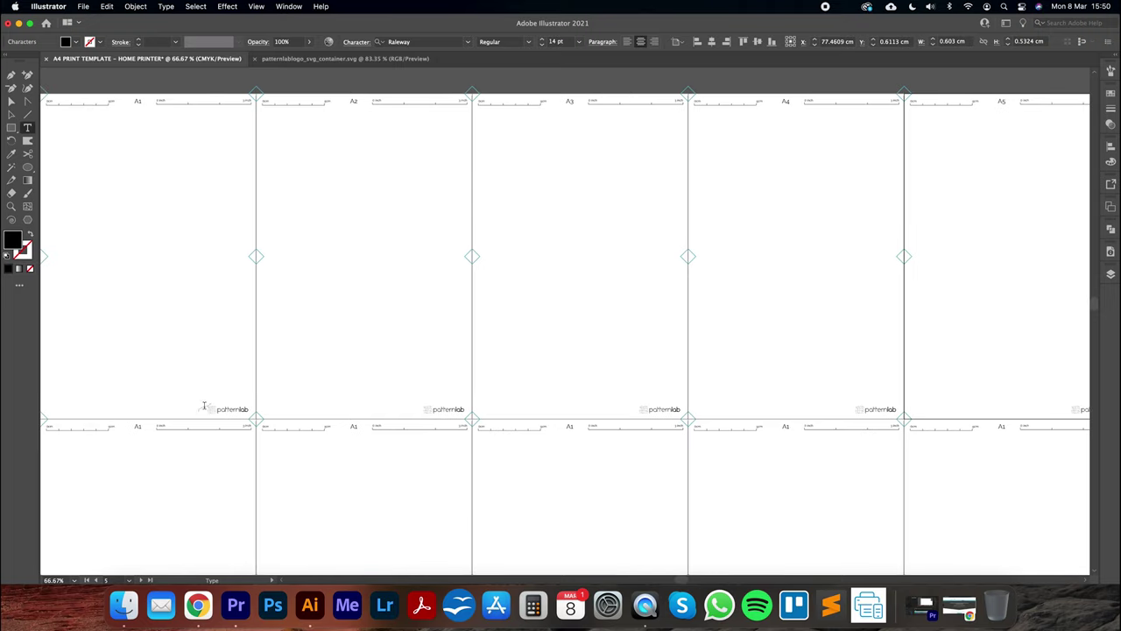
{"action": "double_click", "coordinate": [138, 426]}
{"action": "type", "text": "BN1"}
{"action": "key", "text": "super+a"}
{"action": "type", "text": "B1"}
{"action": "double_click", "coordinate": [354, 428]}
{"action": "type", "text": "B2"}
Step: Relabel the last three pages of the second row as B3, B4 and B5
{"action": "double_click", "coordinate": [575, 427]}
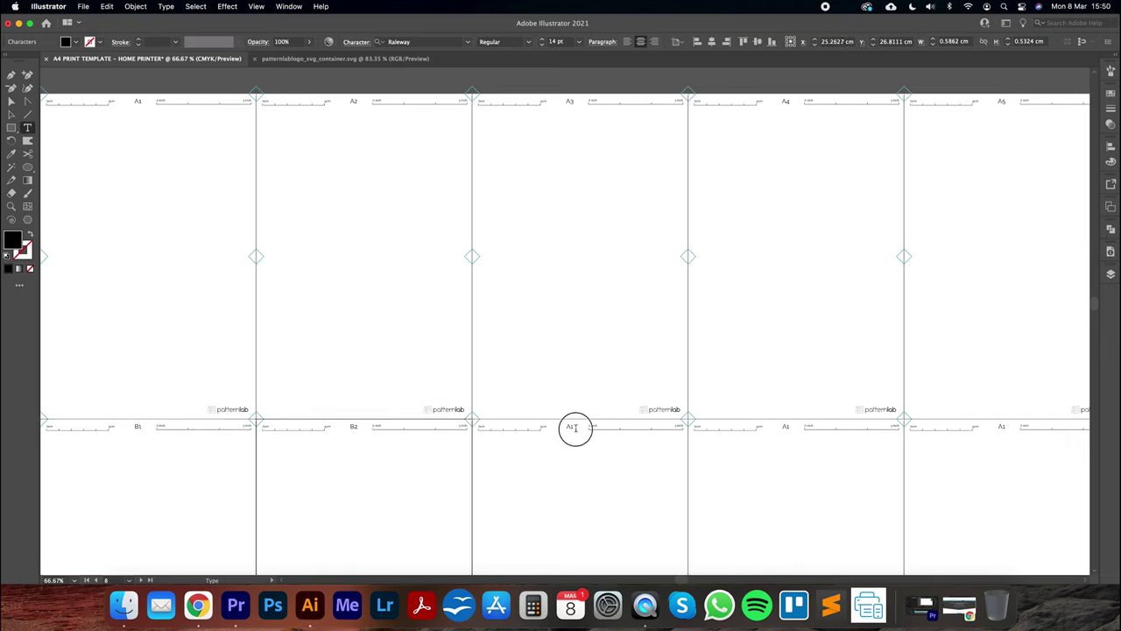
{"action": "type", "text": "B3"}
{"action": "double_click", "coordinate": [786, 428]}
{"action": "type", "text": "B4"}
{"action": "double_click", "coordinate": [1002, 428]}
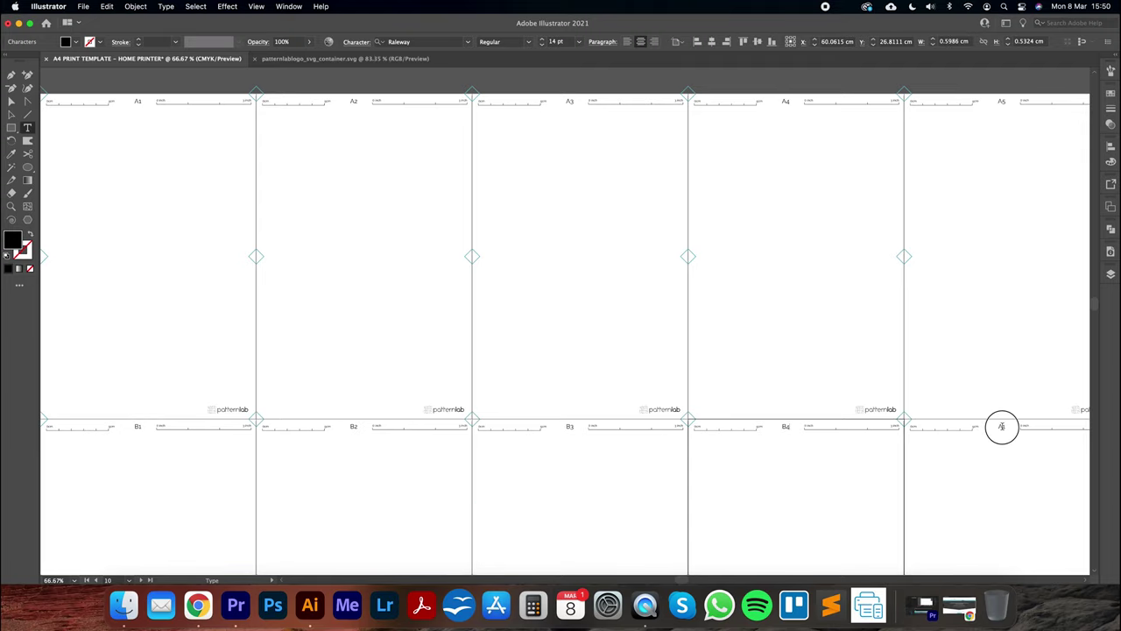
Step: Relabel the first two pages of the third row as C1 and C2
{"action": "scroll", "coordinate": [768, 430], "scroll_direction": "down", "scroll_amount": 8}
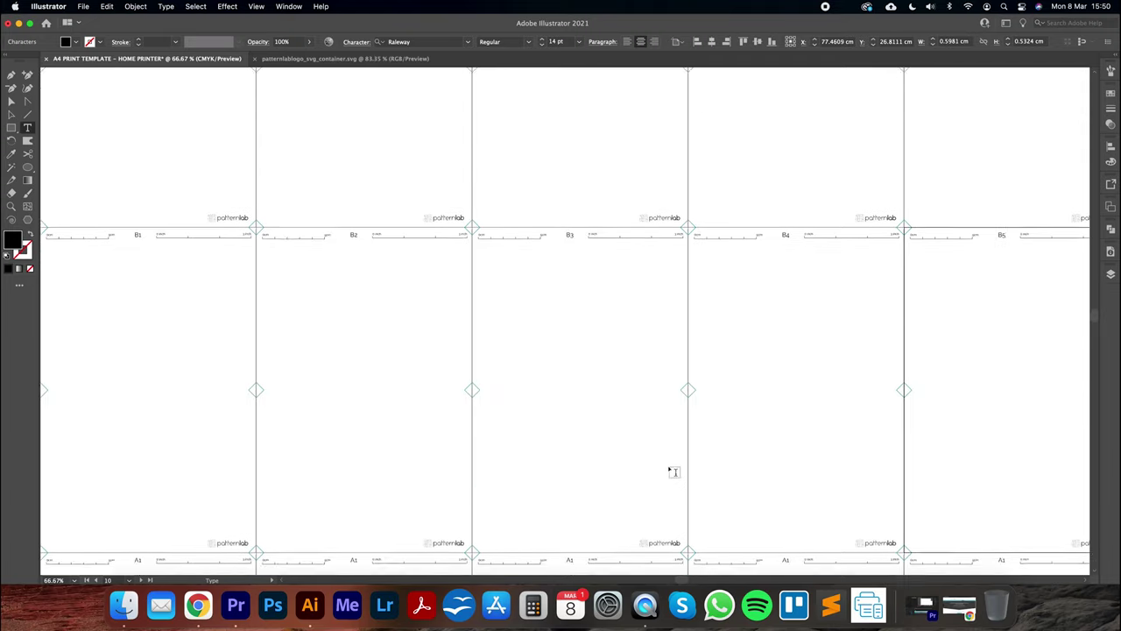
{"action": "double_click", "coordinate": [137, 455]}
{"action": "type", "text": "C1"}
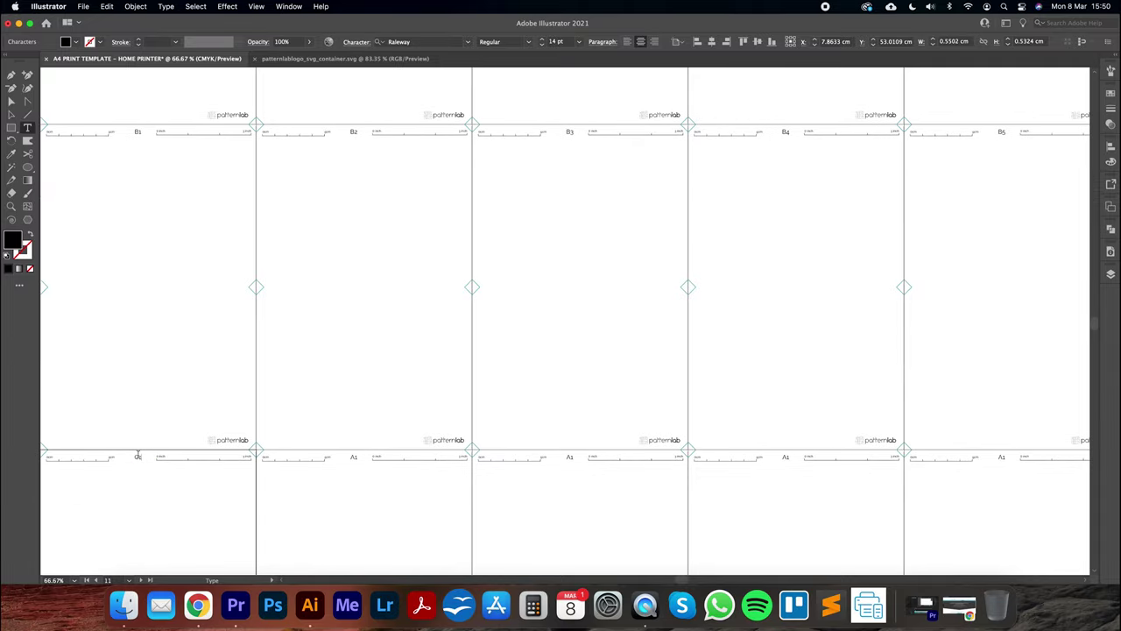
{"action": "left_click", "coordinate": [353, 457]}
{"action": "type", "text": "C2"}
Step: Relabel the last three pages of the third row as C3, C4 and C5, and leave text editing with nothing selected
{"action": "double_click", "coordinate": [569, 456]}
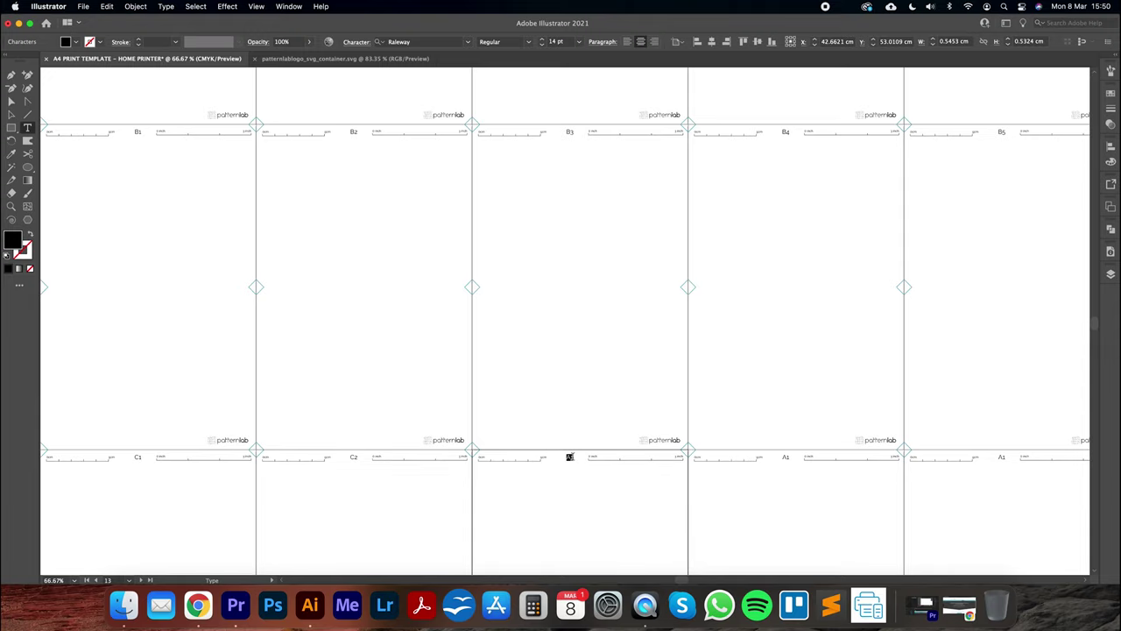
{"action": "double_click", "coordinate": [786, 457]}
{"action": "type", "text": "C4"}
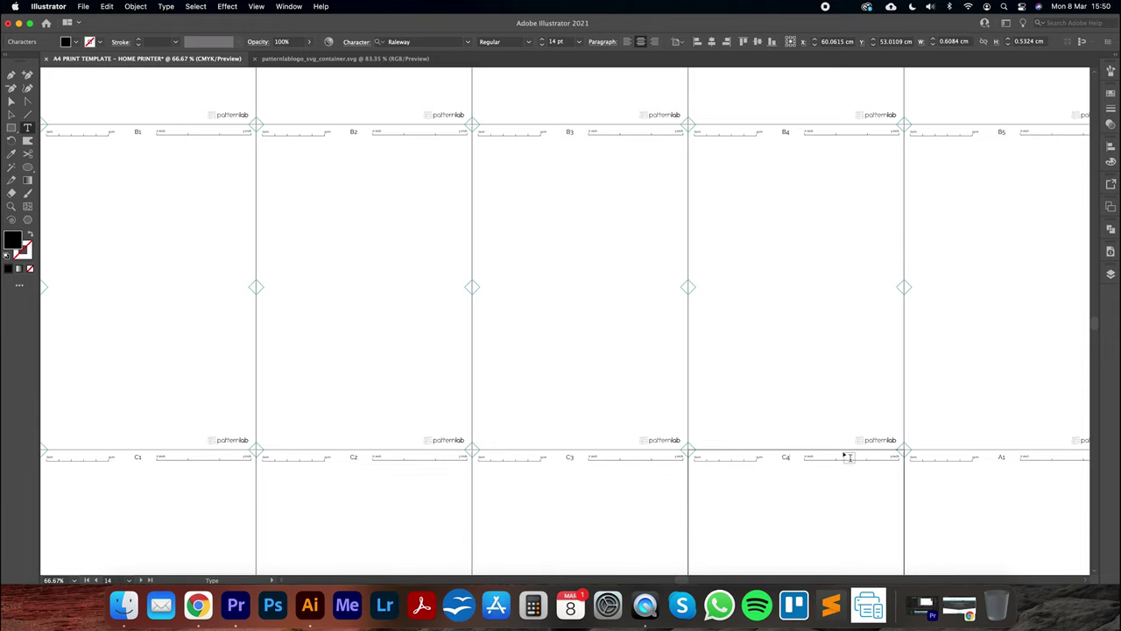
{"action": "scroll", "coordinate": [847, 456], "scroll_direction": "right", "scroll_amount": 3}
{"action": "double_click", "coordinate": [924, 457]}
{"action": "type", "text": "C5"}
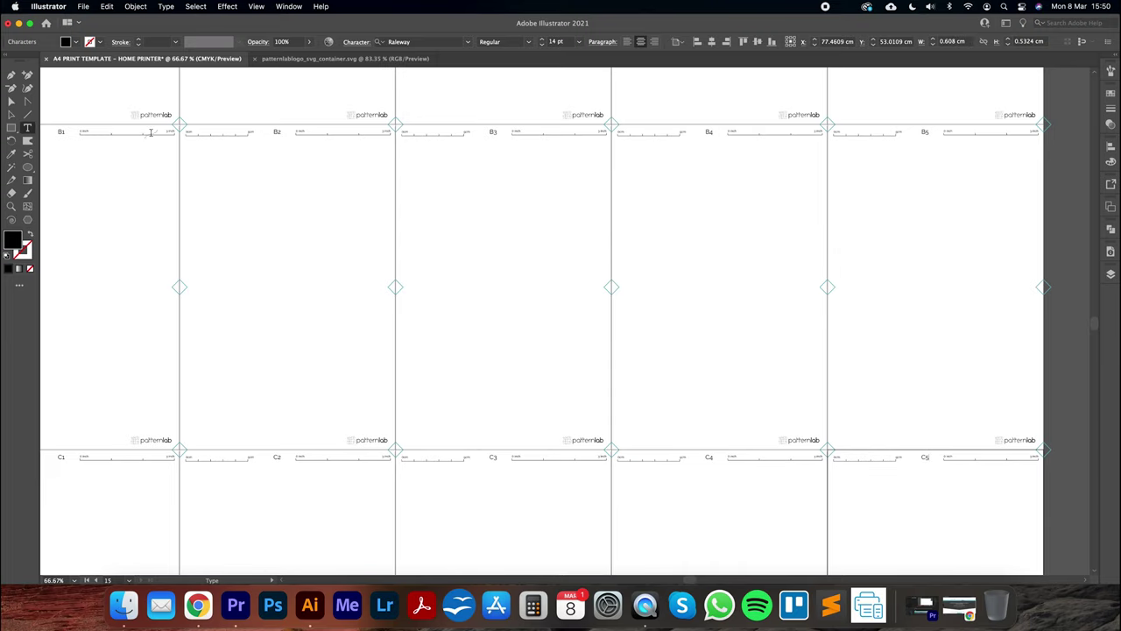
{"action": "left_click", "coordinate": [13, 114]}
{"action": "left_click", "coordinate": [245, 170]}
{"action": "key", "text": "super+minus"}
{"action": "key", "text": "super+minus"}
{"action": "left_click_drag", "start_coordinate": [468, 211], "coordinate": [444, 249]}
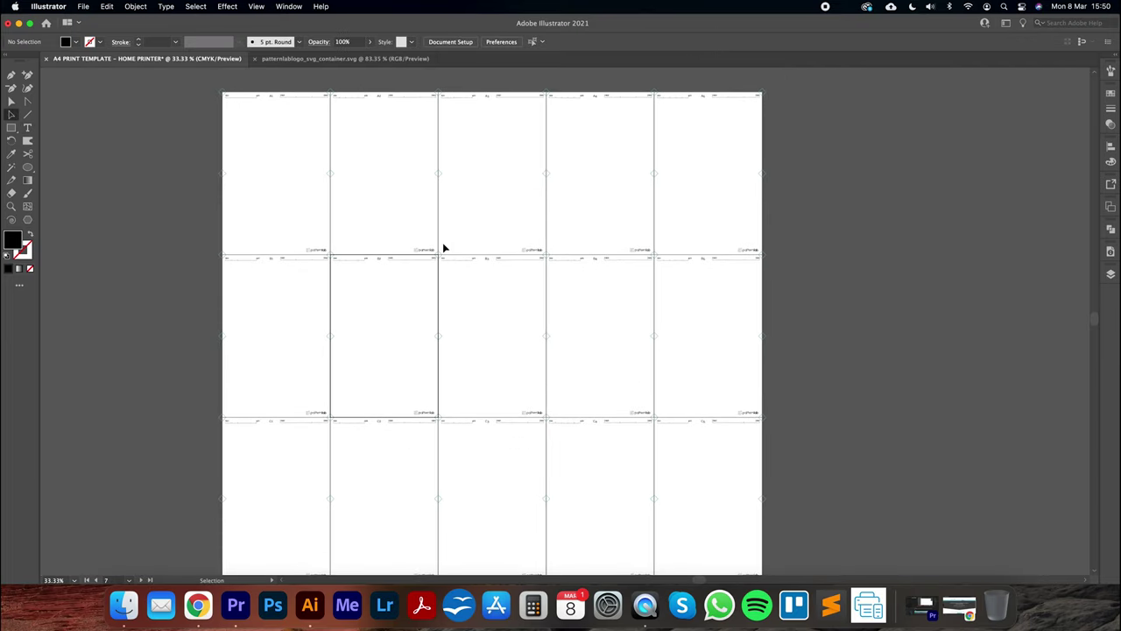
{"action": "left_click", "coordinate": [82, 6]}
{"action": "left_click", "coordinate": [108, 128]}
{"action": "left_click", "coordinate": [392, 149]}
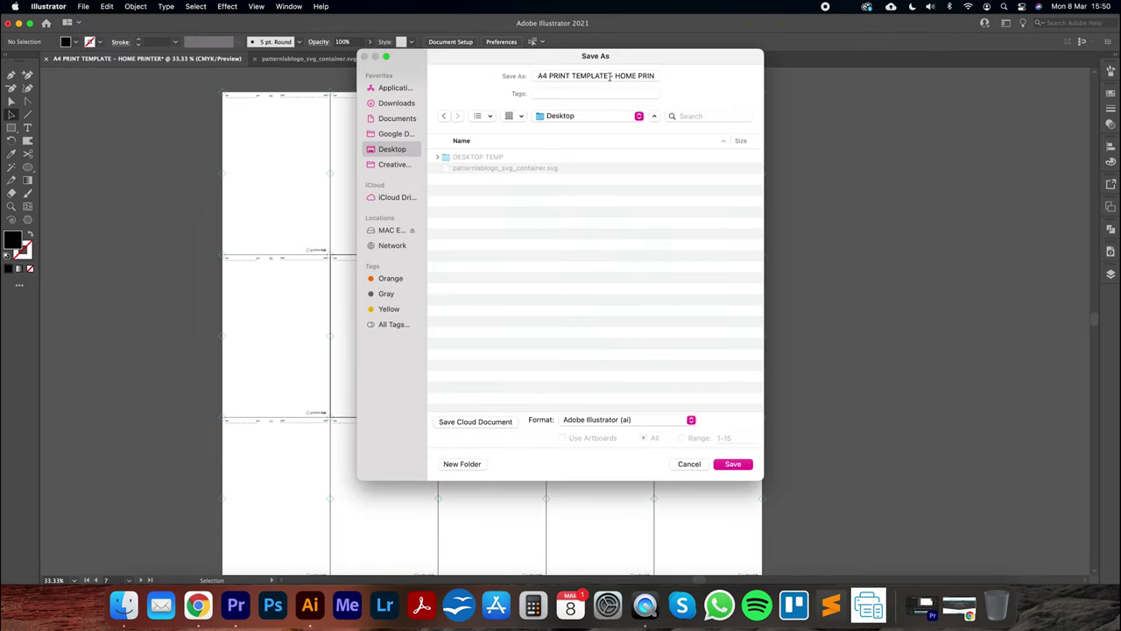
{"action": "left_click", "coordinate": [642, 75]}
{"action": "key", "text": "super+Right"}
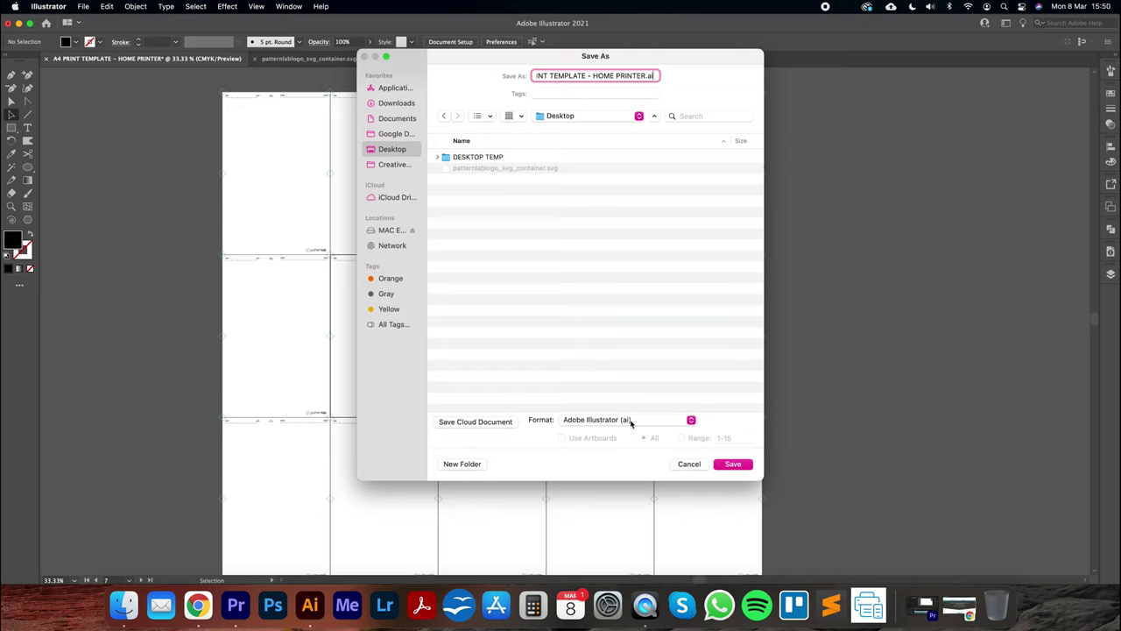
{"action": "left_click", "coordinate": [688, 466]}
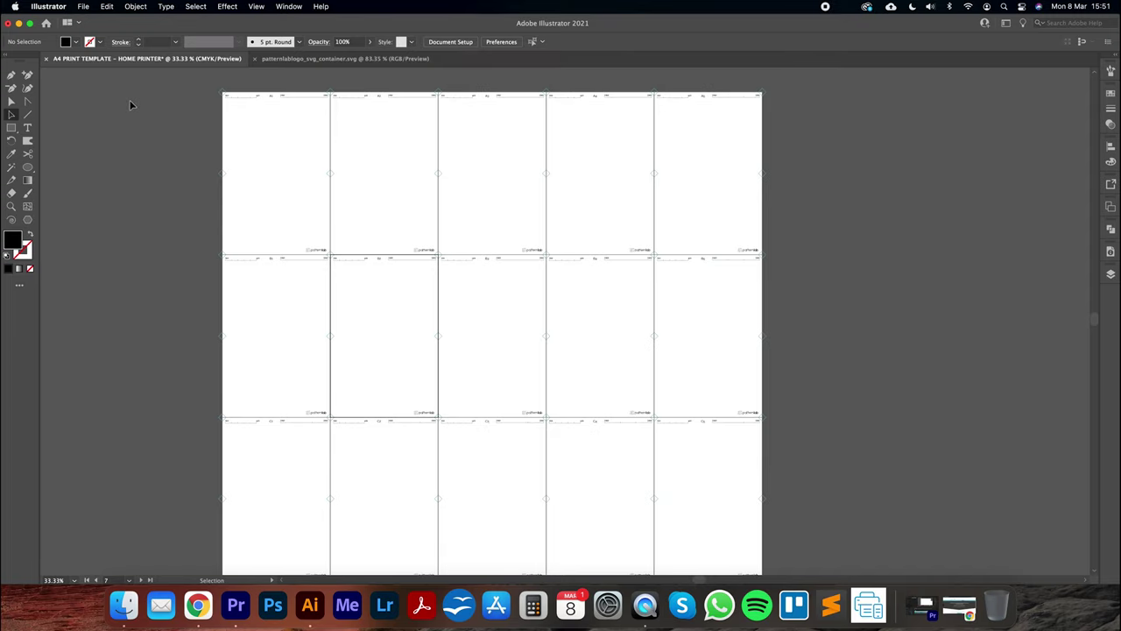
{"action": "key", "text": "super+a"}
{"action": "left_click", "coordinate": [370, 155]}
{"action": "left_click_drag", "start_coordinate": [328, 176], "coordinate": [252, 362]}
{"action": "key", "text": "super+z"}
{"action": "left_click_drag", "start_coordinate": [331, 259], "coordinate": [388, 304]}
{"action": "key", "text": "super+z"}
Step: Select the template artwork on all fifteen pages and lock it
{"action": "left_click", "coordinate": [824, 187]}
{"action": "left_click_drag", "start_coordinate": [210, 93], "coordinate": [733, 436]}
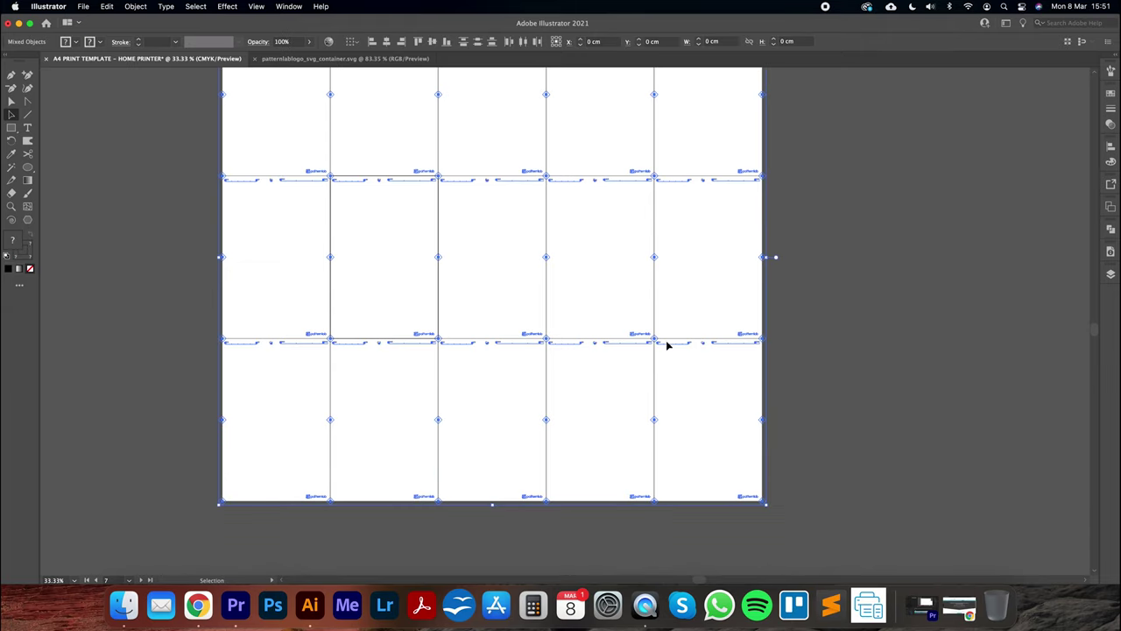
{"action": "left_click", "coordinate": [136, 7]}
{"action": "mouse_move", "coordinate": [138, 88]}
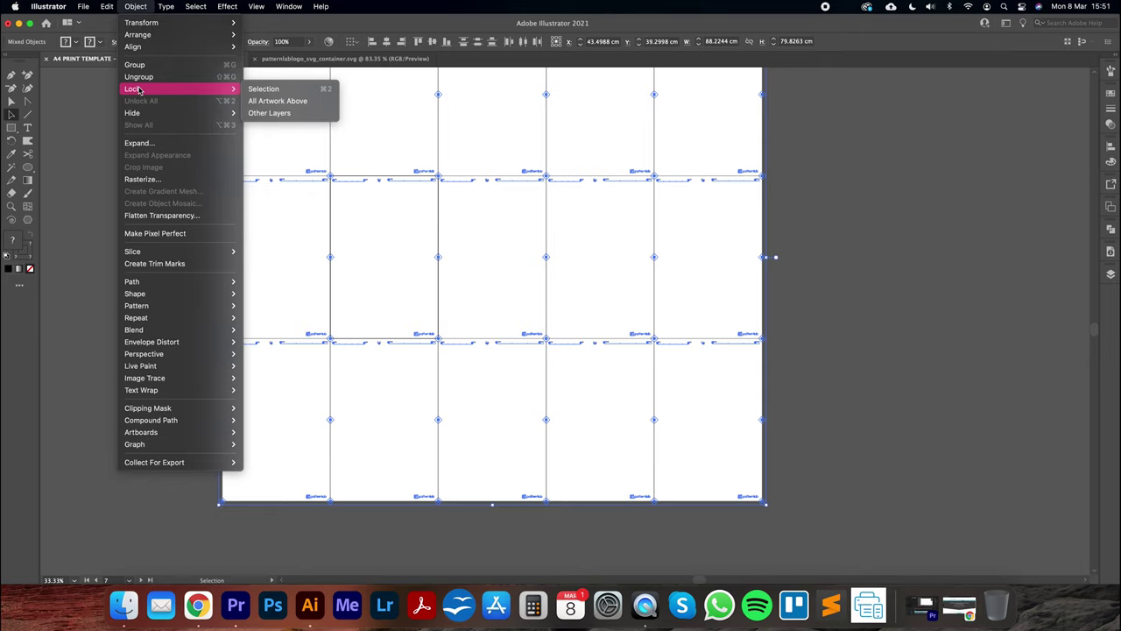
{"action": "left_click", "coordinate": [272, 88]}
{"action": "scroll", "coordinate": [869, 197], "scroll_direction": "up", "scroll_amount": 3}
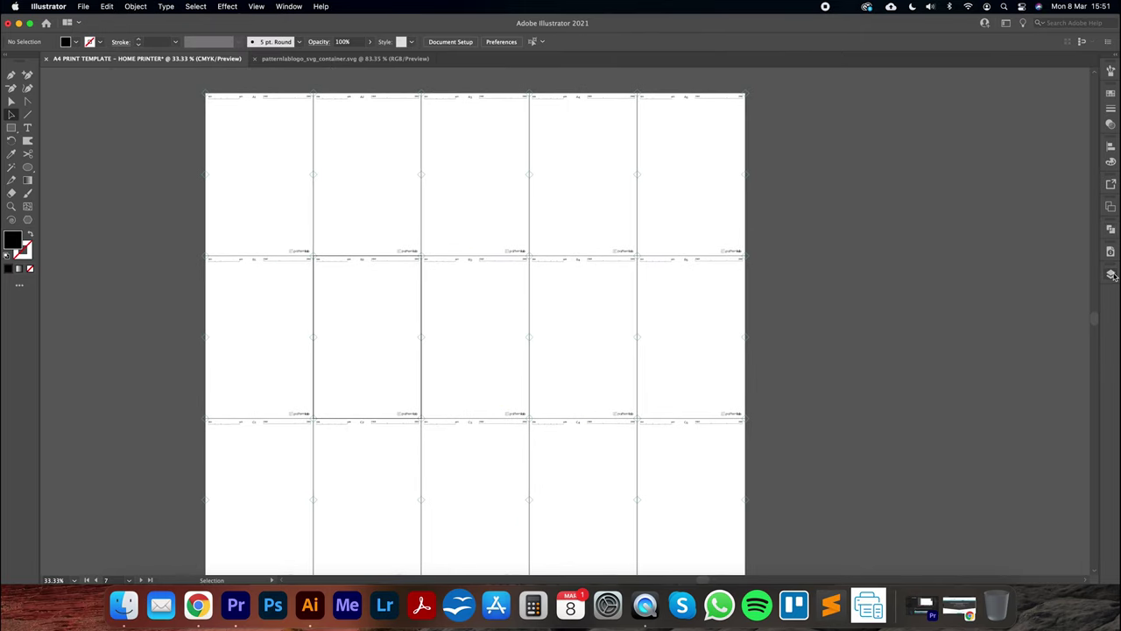
Step: Show the document's layers and rename Layer 1 as PRINT TEMPLATE
{"action": "left_click", "coordinate": [288, 7]}
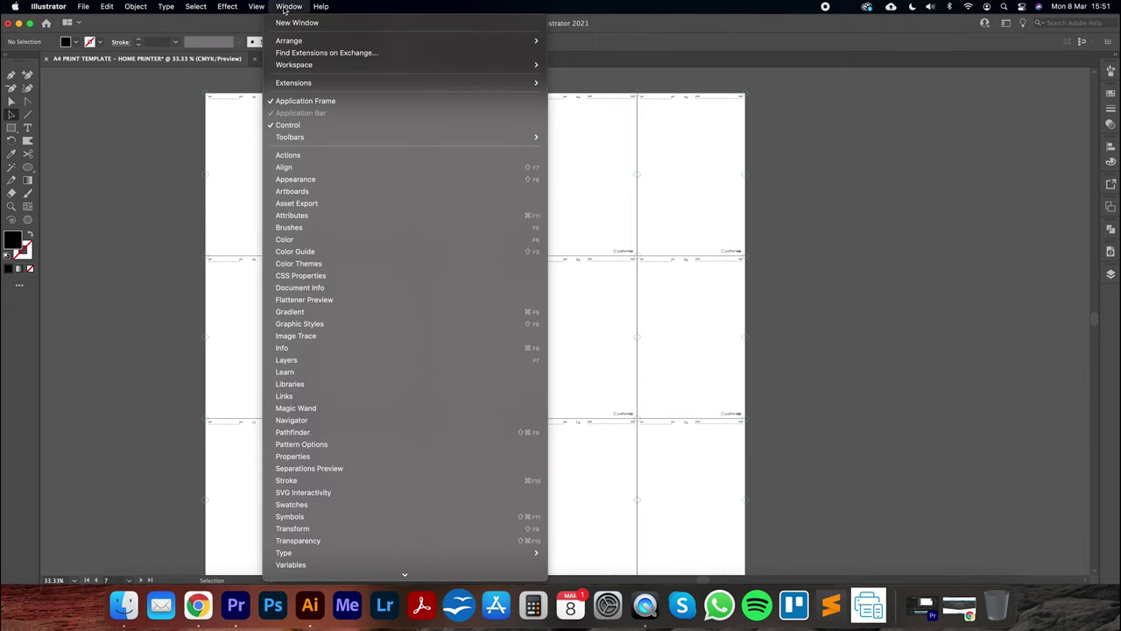
{"action": "left_click", "coordinate": [1112, 275]}
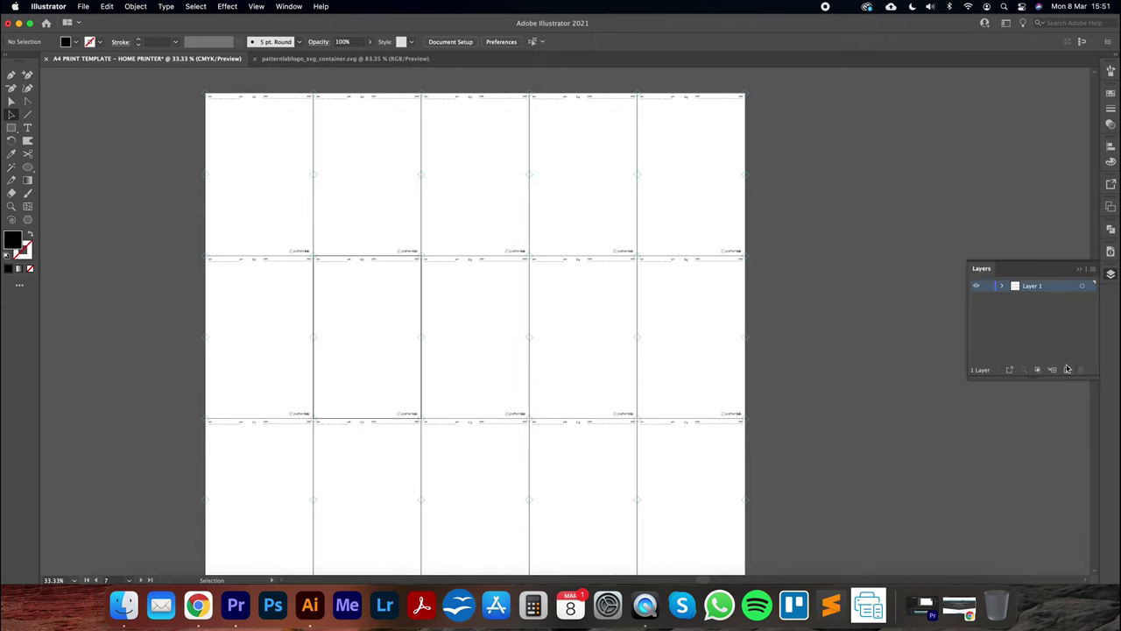
{"action": "double_click", "coordinate": [1035, 287]}
{"action": "type", "text": "PRINT TEMPLAT"}
{"action": "type", "text": "E"}
{"action": "key", "text": "Return"}
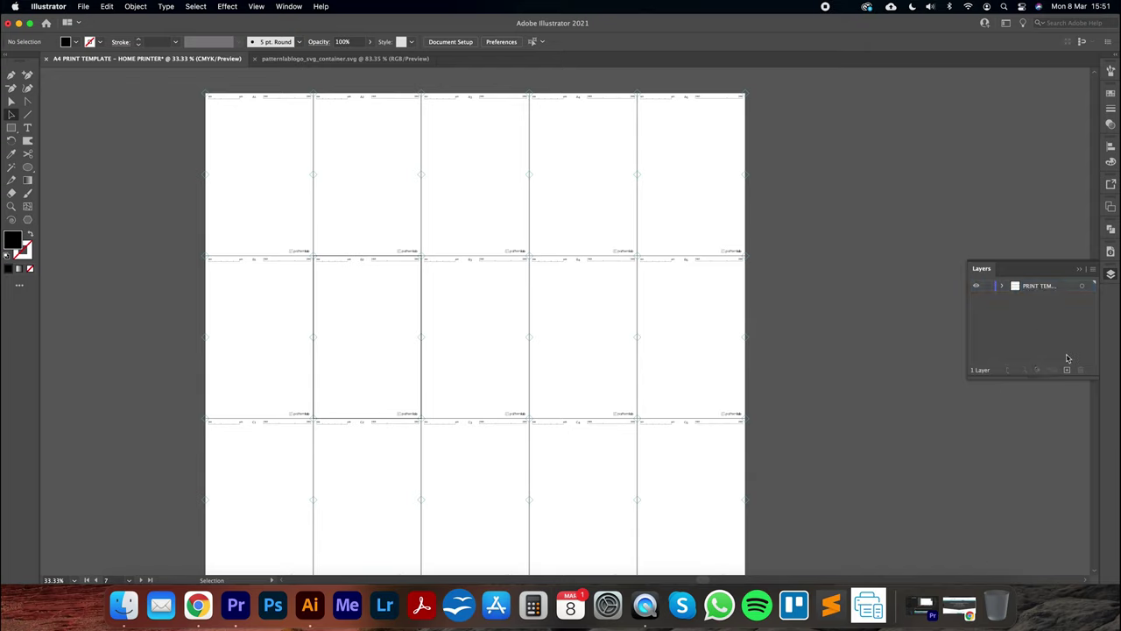
Step: Add a new layer above the print template and name it PATTERN AREA
{"action": "left_click", "coordinate": [1067, 368]}
{"action": "double_click", "coordinate": [1033, 289]}
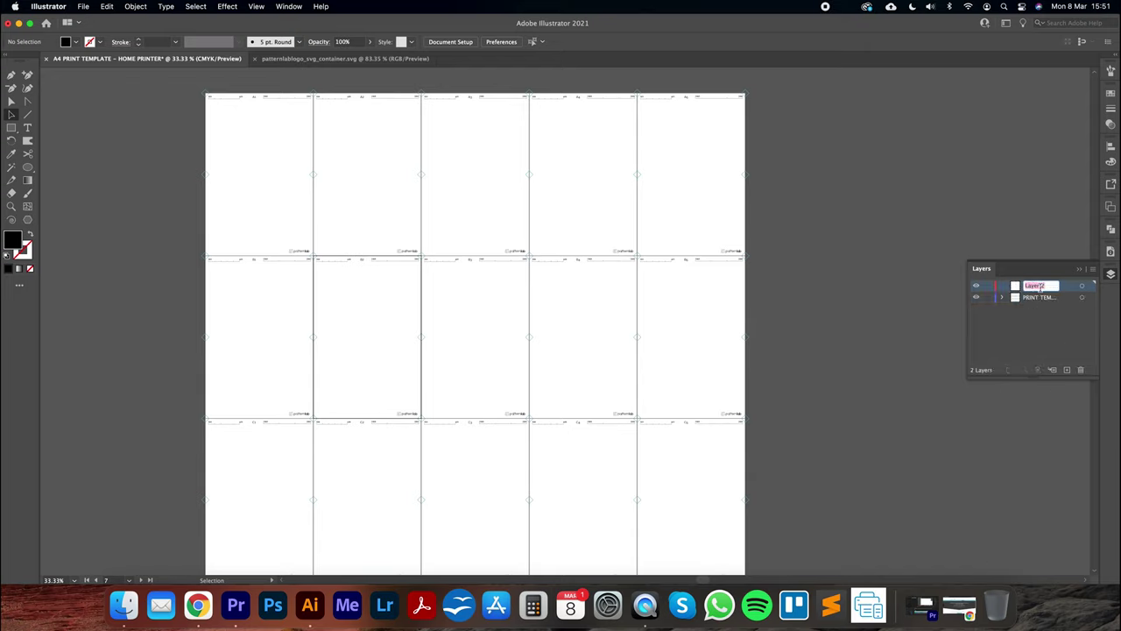
{"action": "type", "text": "PATTERN AREA"}
{"action": "left_click", "coordinate": [1059, 318]}
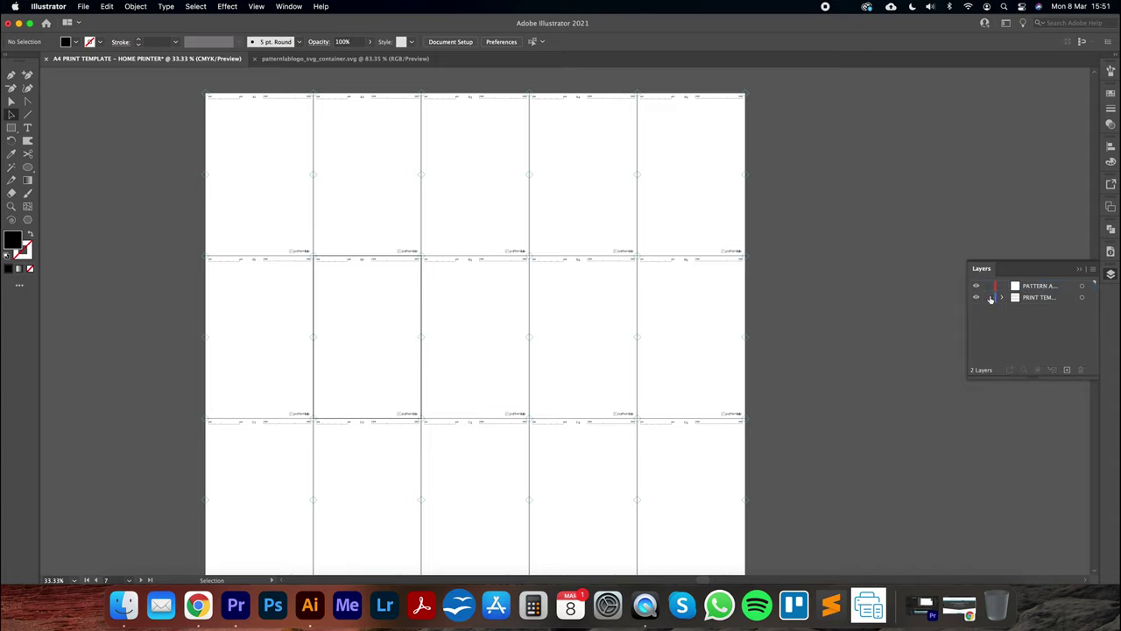
Step: Lock the PRINT TEMPLATE layer and make PATTERN AREA the active layer
{"action": "left_click", "coordinate": [989, 297]}
{"action": "left_click", "coordinate": [1050, 300]}
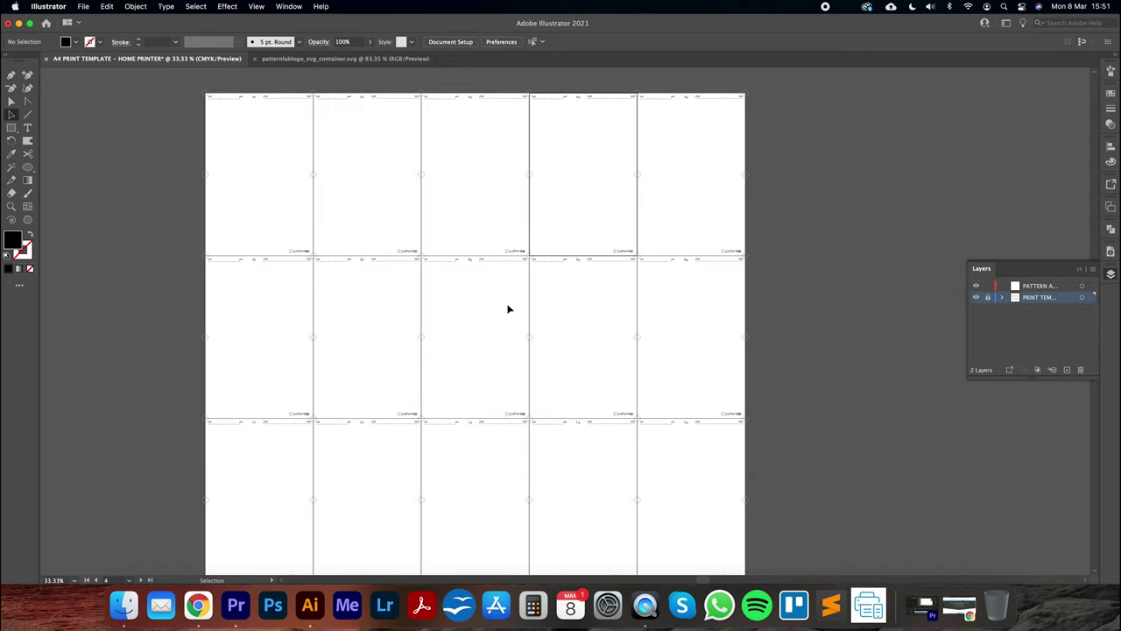
{"action": "left_click", "coordinate": [1035, 289]}
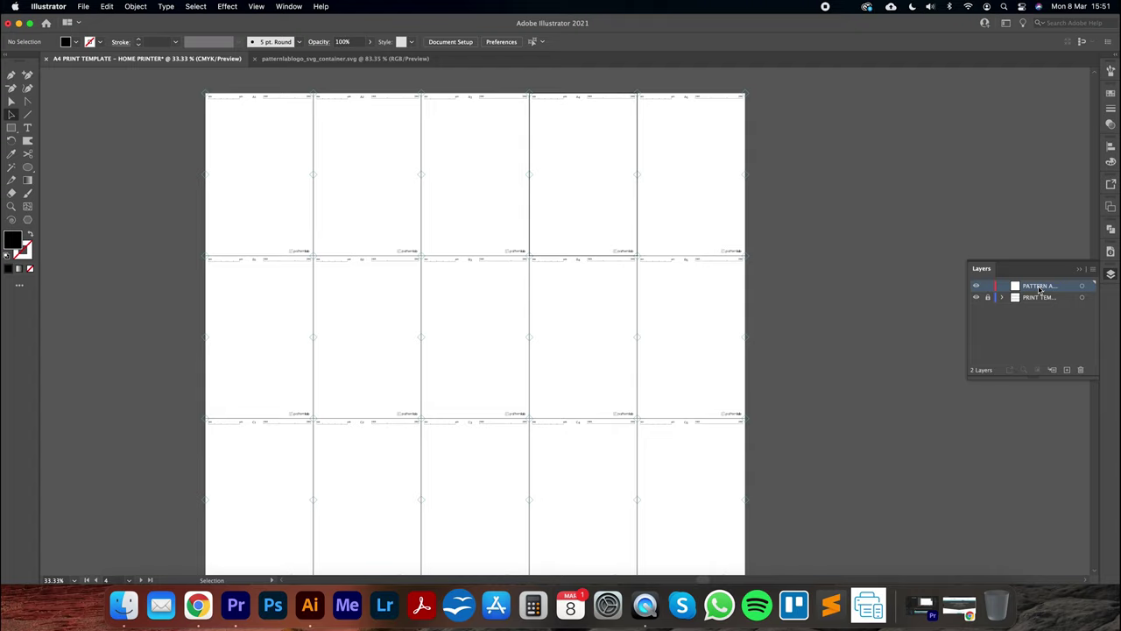
{"action": "left_click_drag", "start_coordinate": [423, 151], "coordinate": [341, 310]}
{"action": "left_click_drag", "start_coordinate": [401, 183], "coordinate": [520, 313]}
{"action": "left_click_drag", "start_coordinate": [508, 178], "coordinate": [297, 396]}
{"action": "left_click_drag", "start_coordinate": [499, 234], "coordinate": [321, 342]}
{"action": "left_click_drag", "start_coordinate": [323, 342], "coordinate": [497, 470]}
{"action": "left_click", "coordinate": [457, 384]}
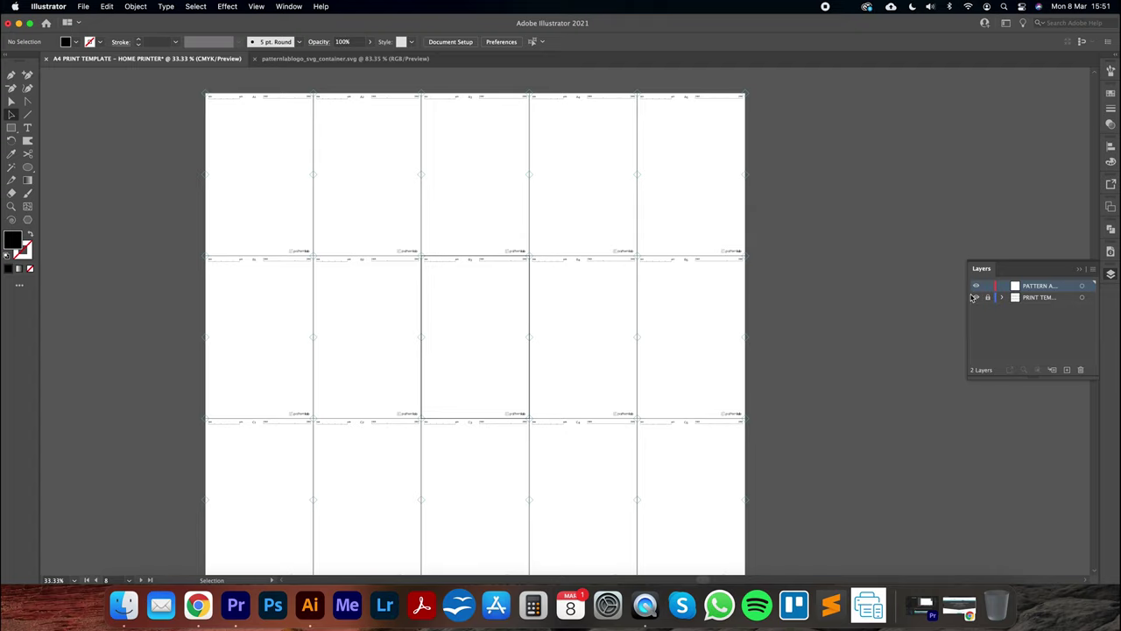
{"action": "left_click", "coordinate": [282, 182]}
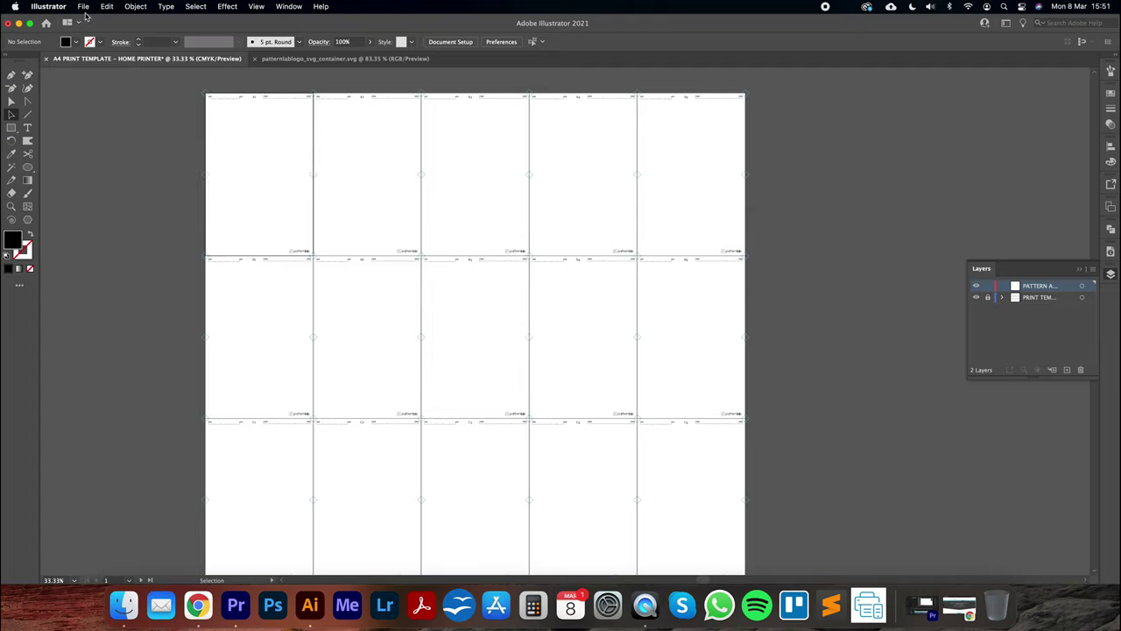
Step: Save the document to the Desktop as A4 PRINT TEMPLATE – HOME PRINTER in Adobe Illustrator (ai) format
{"action": "left_click", "coordinate": [83, 7]}
{"action": "left_click", "coordinate": [99, 123]}
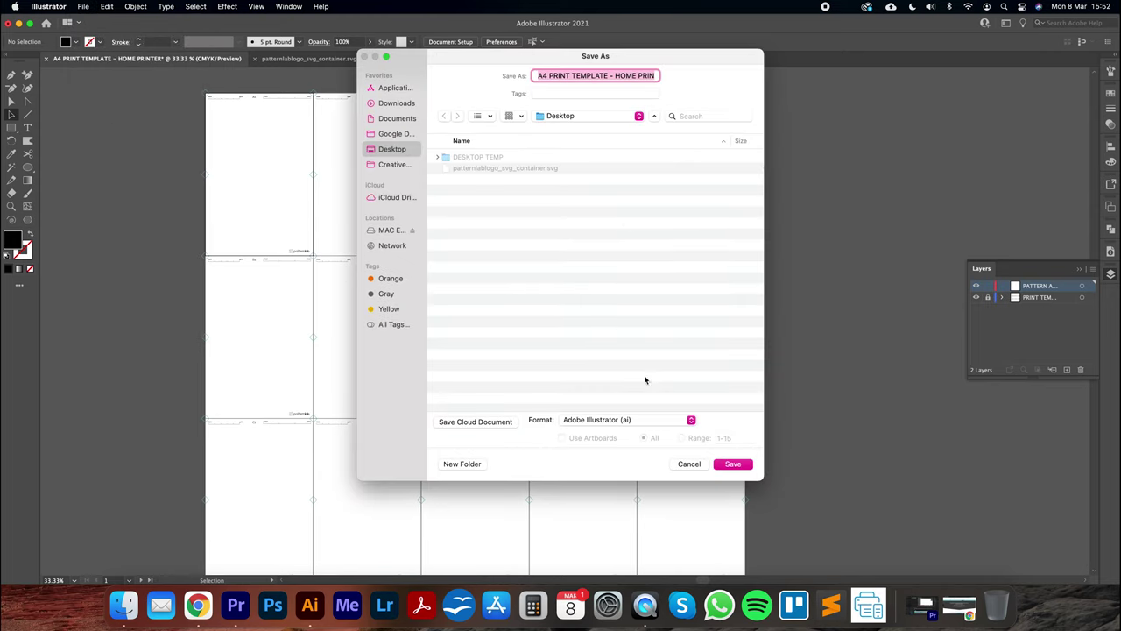
{"action": "left_click", "coordinate": [734, 464]}
{"action": "left_click", "coordinate": [609, 368]}
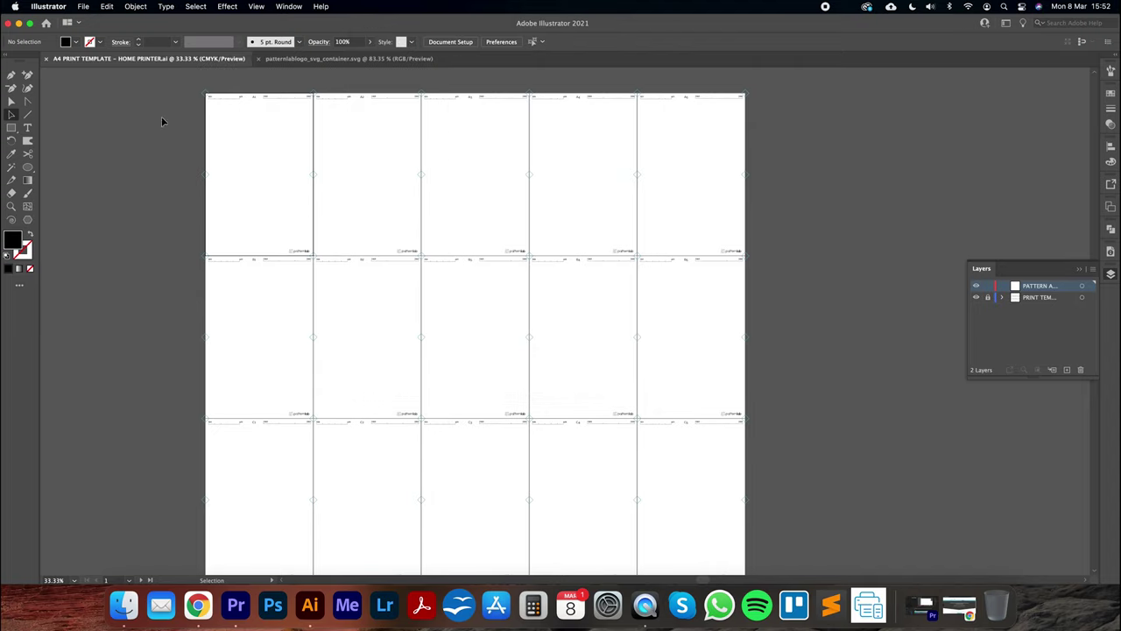
Step: Close the patternlab logo document and the print template document
{"action": "left_click", "coordinate": [298, 58]}
{"action": "left_click", "coordinate": [259, 59]}
{"action": "left_click", "coordinate": [46, 59]}
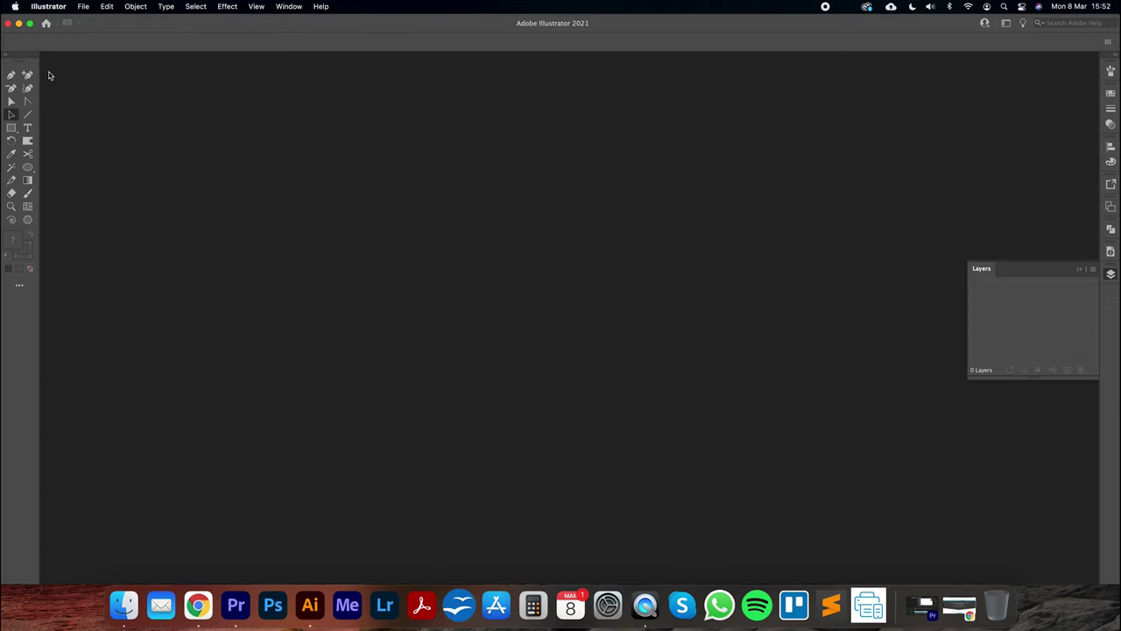
Step: Reopen the saved A4 PRINT TEMPLATE – HOME PRINTER.ai file from the desktop
{"action": "left_click", "coordinate": [19, 23]}
{"action": "left_click", "coordinate": [1085, 136]}
{"action": "left_click_drag", "start_coordinate": [1084, 236], "coordinate": [417, 237]}
{"action": "double_click", "coordinate": [417, 237]}
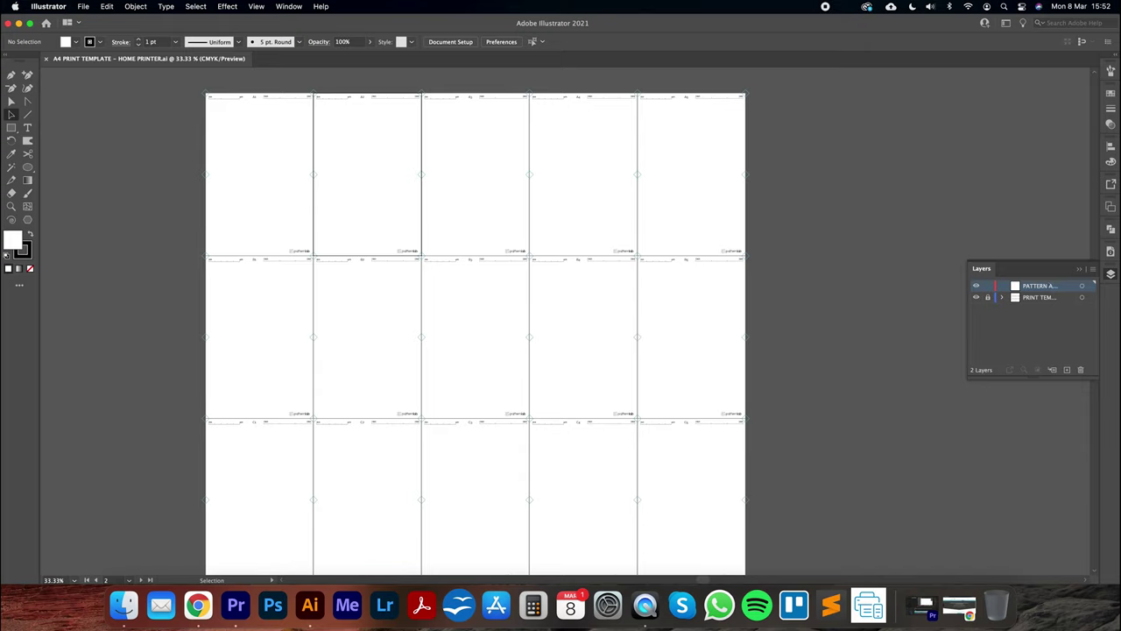
Step: Open the A4 skirt block PDF, copy its pattern pieces and paste them into the print template document
{"action": "double_click", "coordinate": [973, 19]}
{"action": "left_click", "coordinate": [1101, 92]}
{"action": "left_click", "coordinate": [1096, 89]}
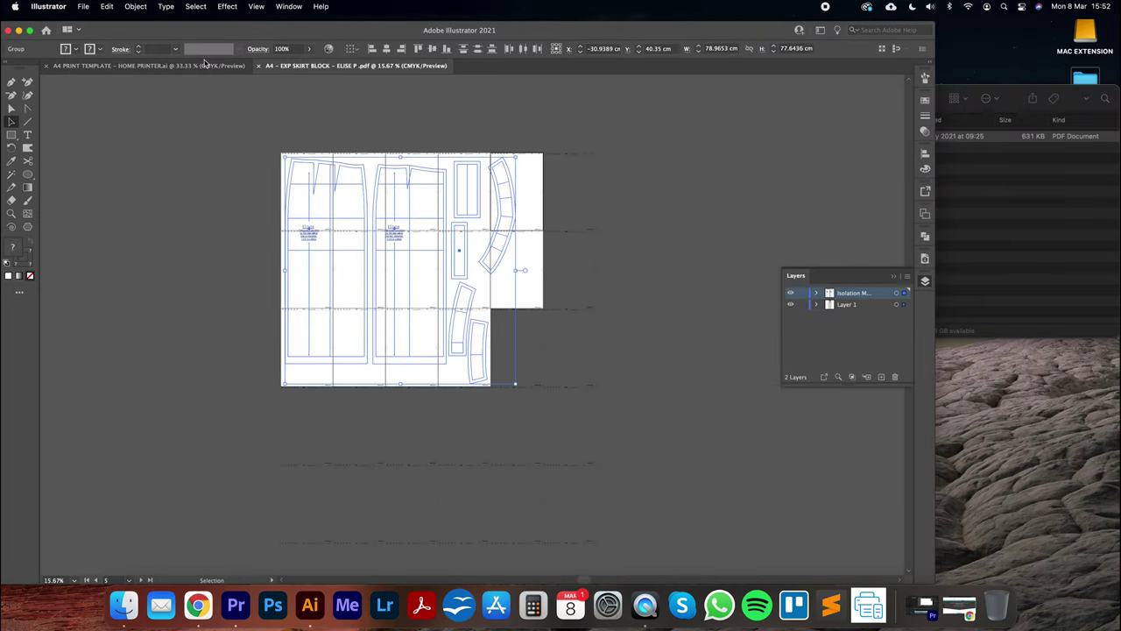
{"action": "left_click", "coordinate": [205, 66]}
{"action": "key", "text": "super+v"}
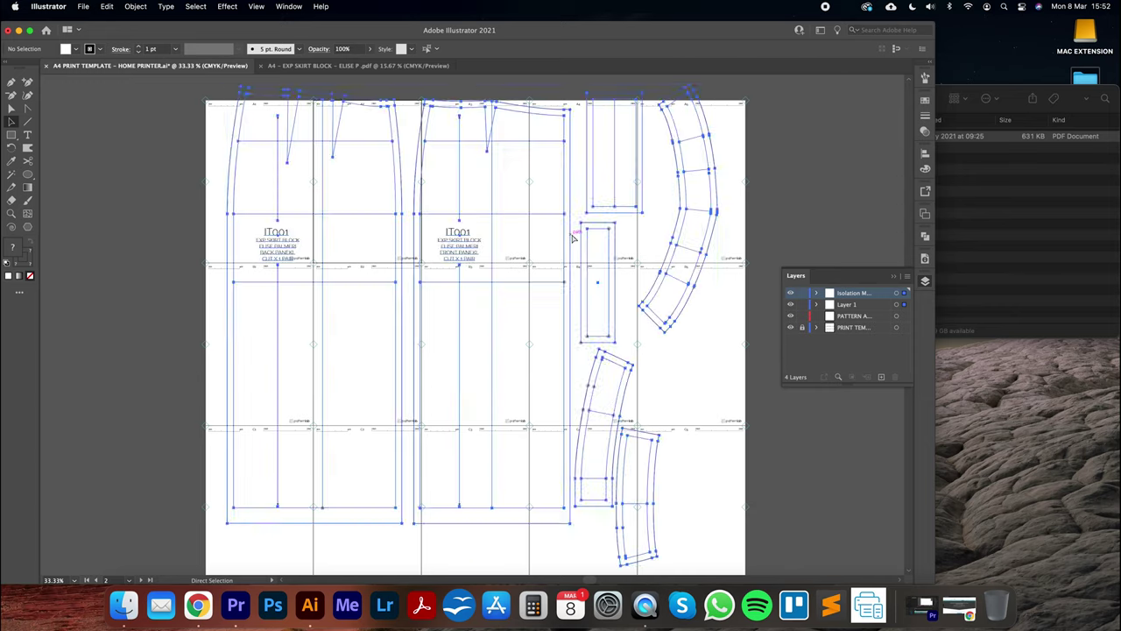
Step: Move the pasted skirt pieces onto the tiled pages and shift the lowest curved piece into the last column below the long curved piece
{"action": "left_click_drag", "start_coordinate": [418, 139], "coordinate": [442, 162]}
{"action": "key", "text": "super+minus"}
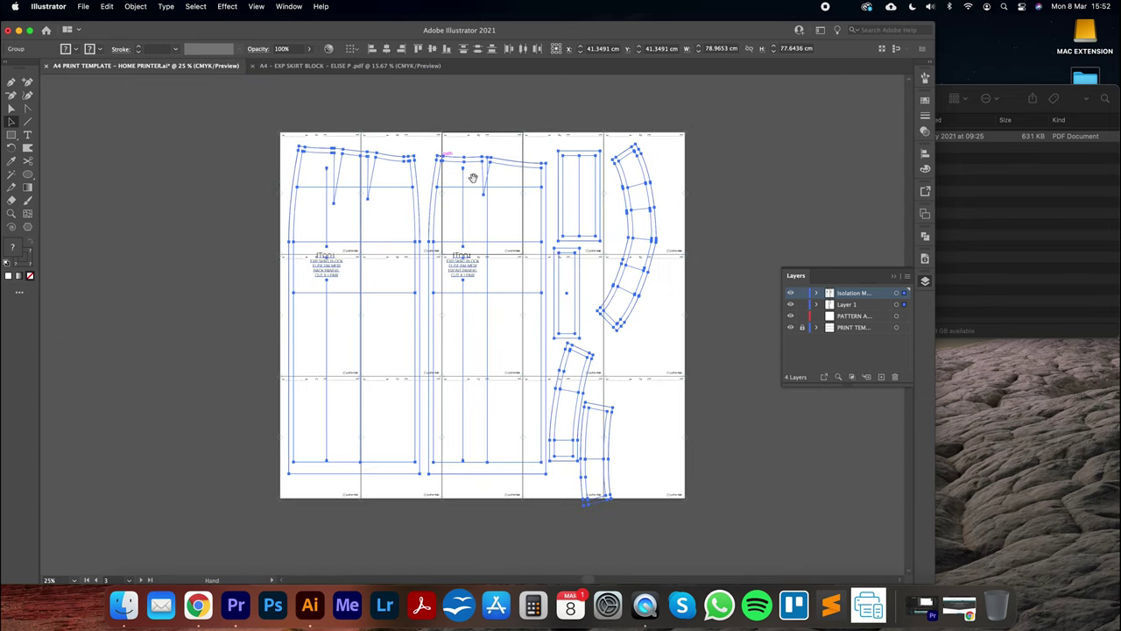
{"action": "left_click_drag", "start_coordinate": [521, 266], "coordinate": [490, 242]}
{"action": "left_click", "coordinate": [596, 321]}
{"action": "left_click_drag", "start_coordinate": [574, 387], "coordinate": [612, 325]}
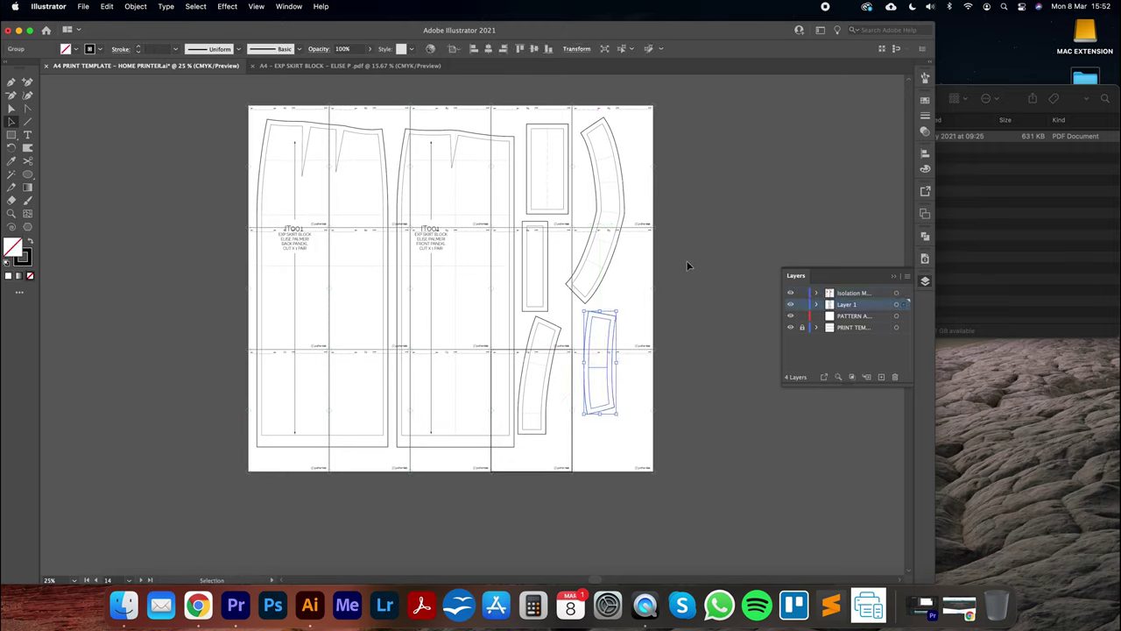
{"action": "left_click", "coordinate": [897, 277]}
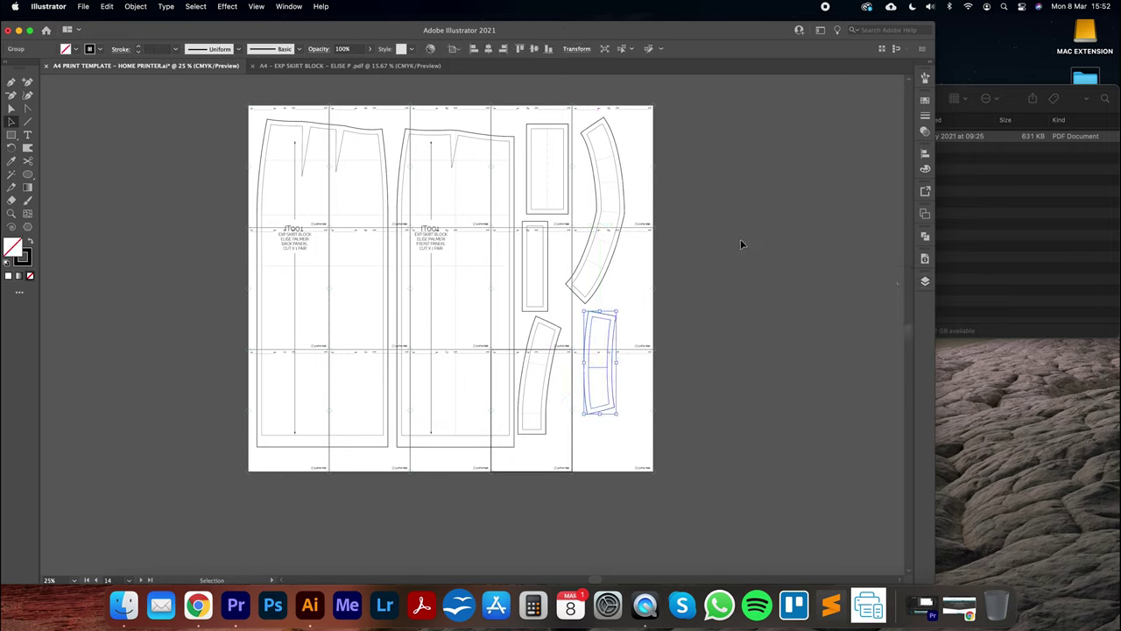
{"action": "key", "text": "super+="}
{"action": "left_click_drag", "start_coordinate": [581, 182], "coordinate": [716, 280]}
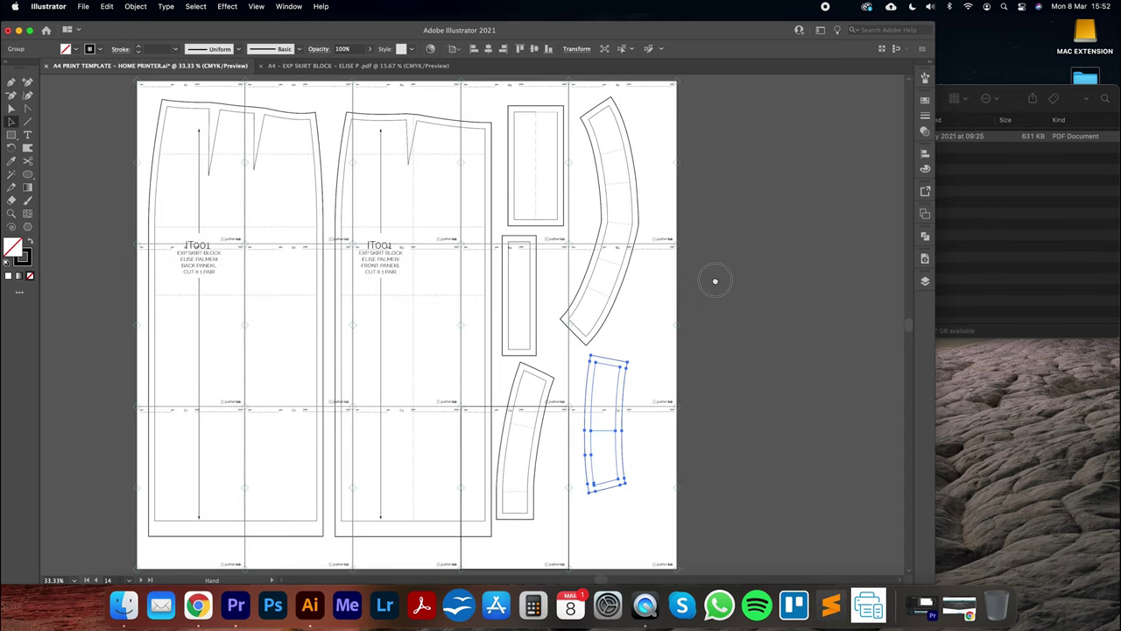